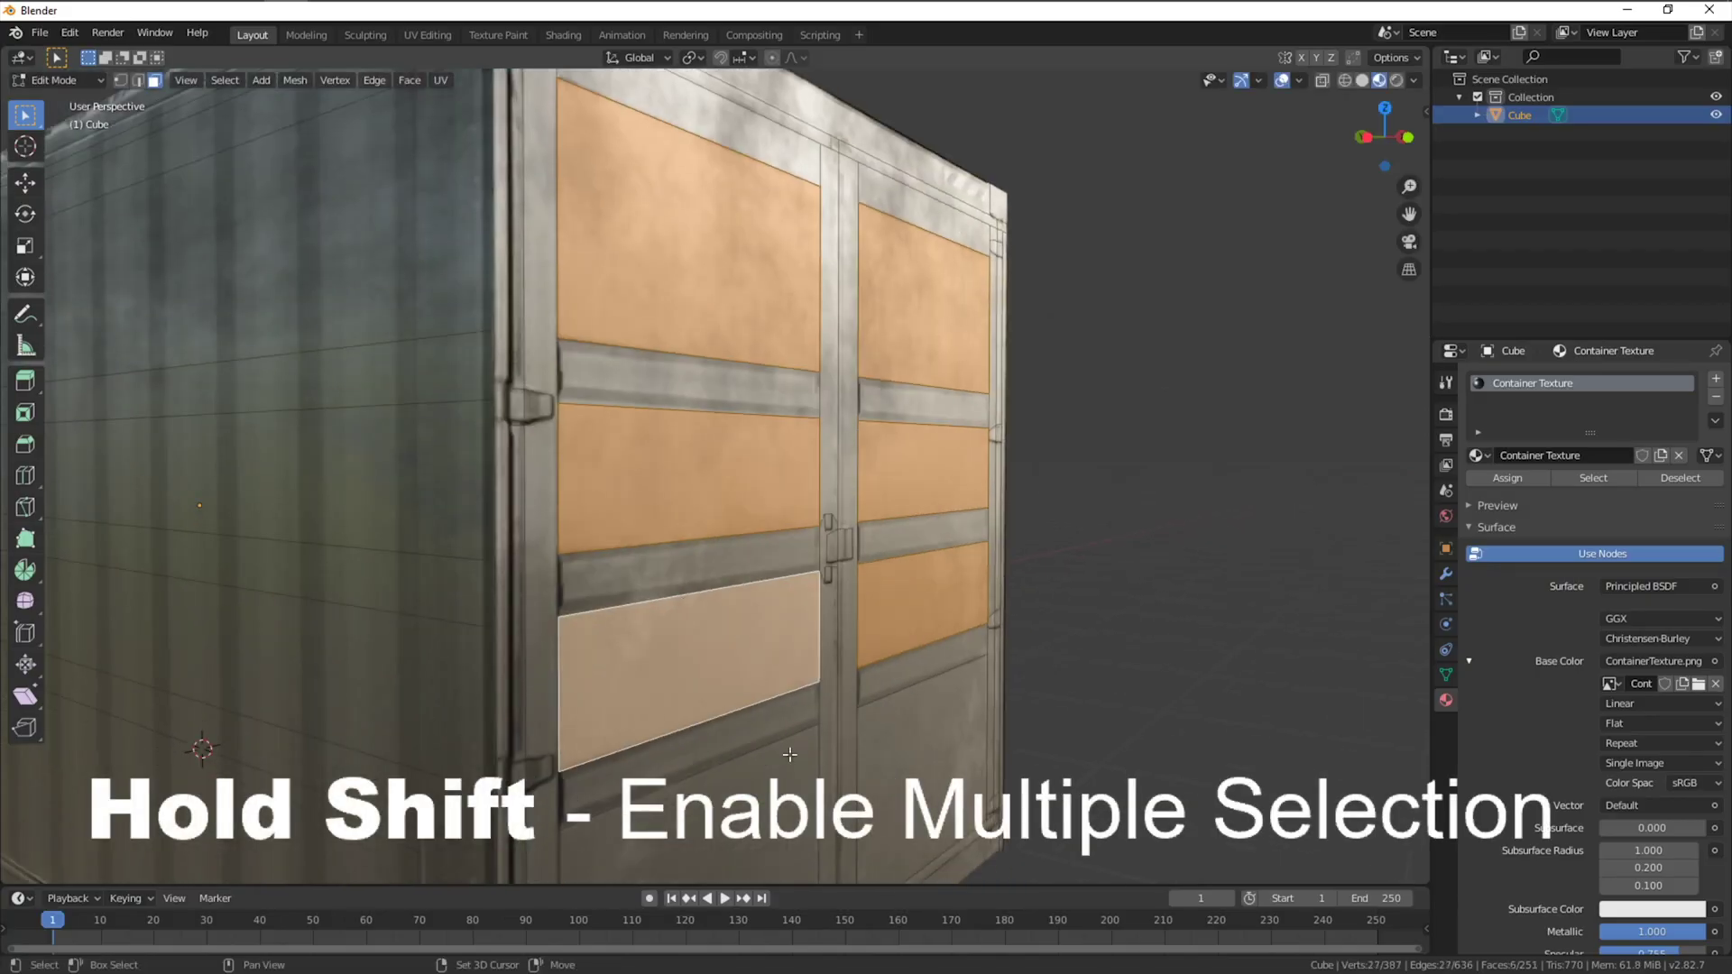
Shift-add another door panel face to the container's face selection
{"action": "left_click", "coordinate": [959, 642], "text": "shift"}
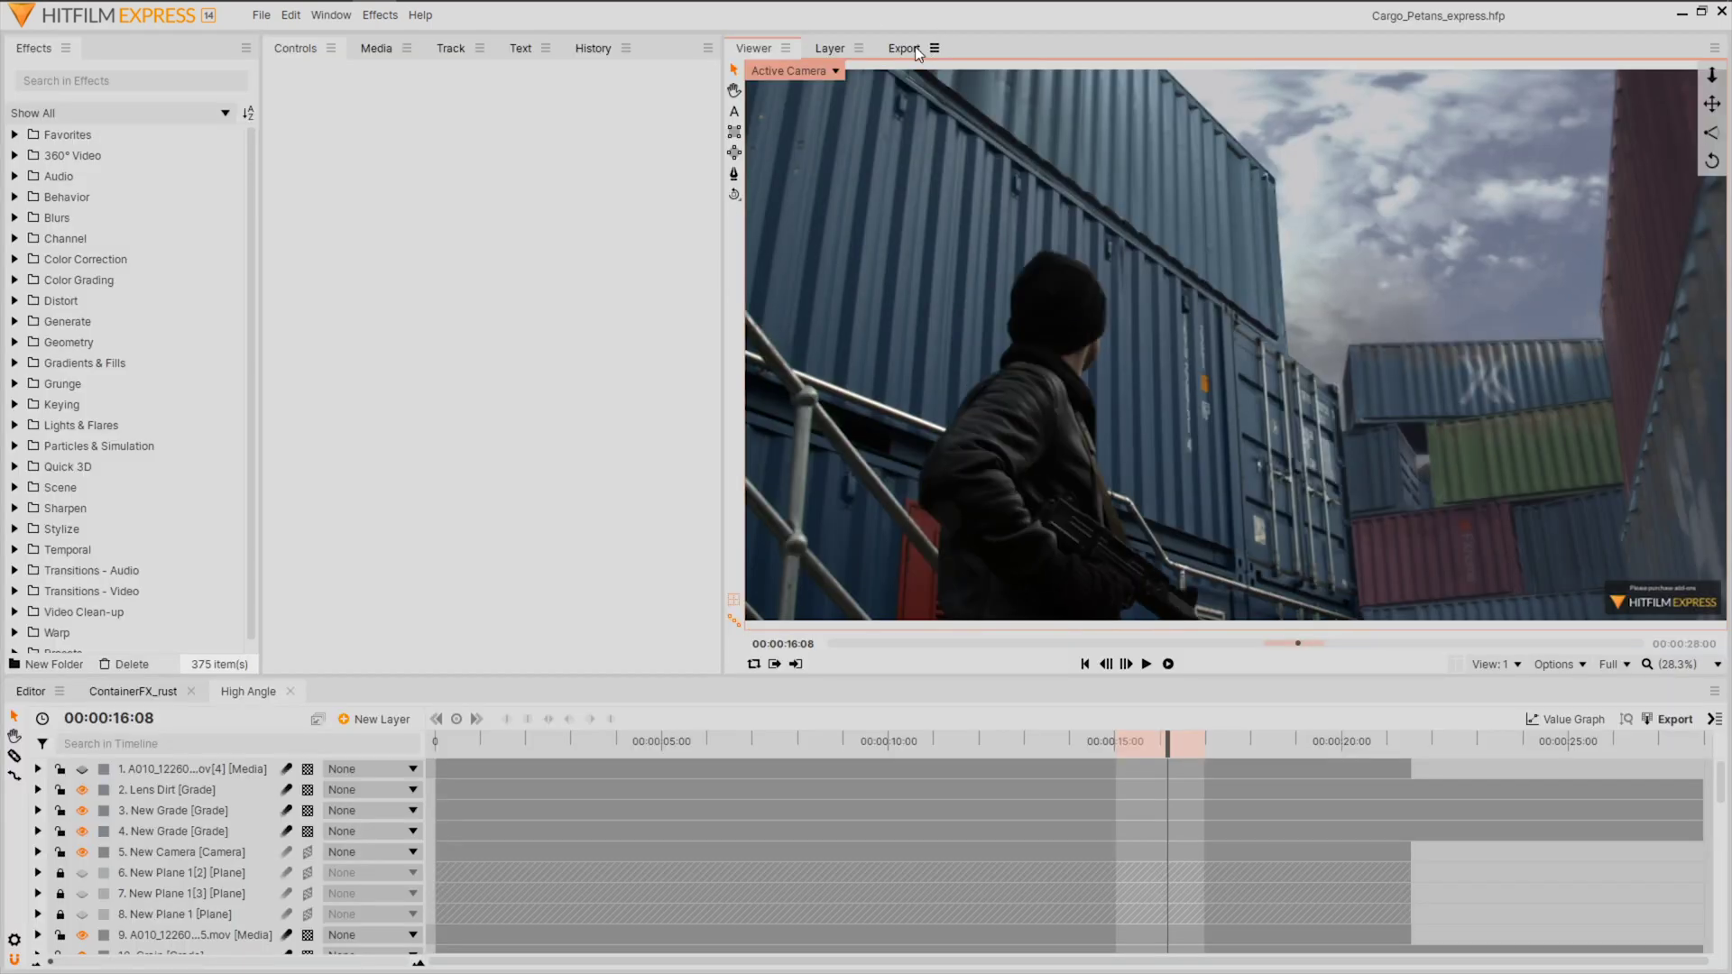
Open the recent compositing project from the HitFilm Express start screen list
{"action": "left_click", "coordinate": [913, 47]}
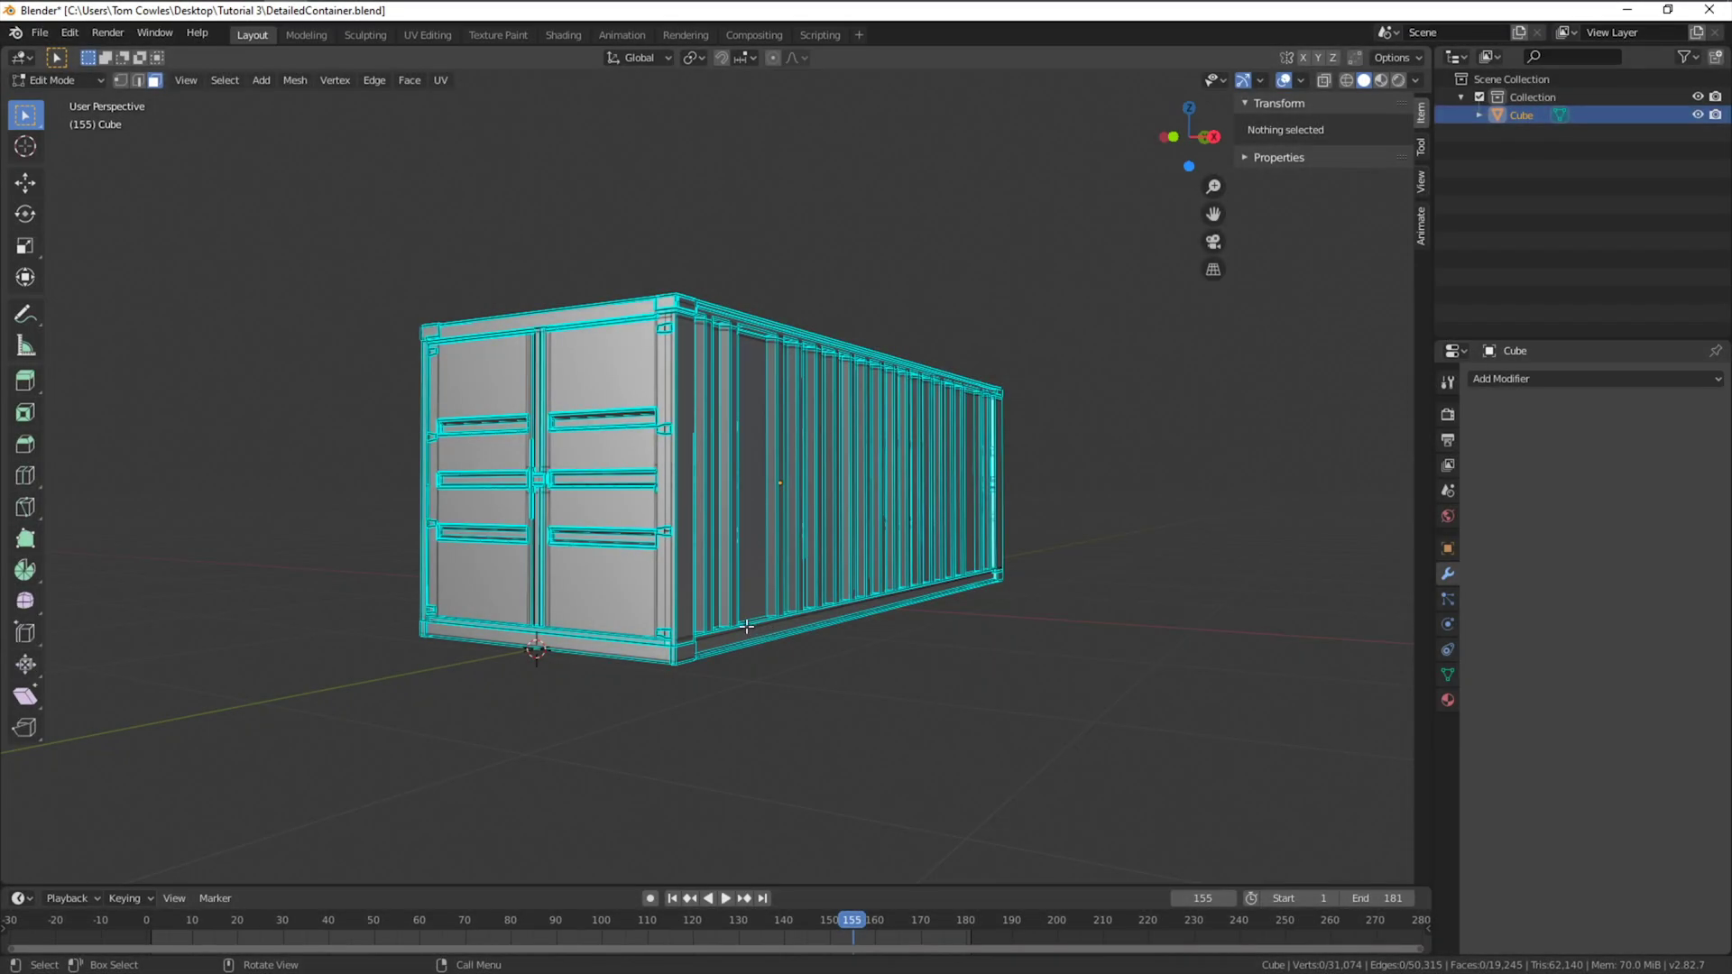
Return to Object Mode and select only the cargo container model
{"action": "scroll", "coordinate": [747, 625], "scroll_direction": "up", "scroll_amount": 6}
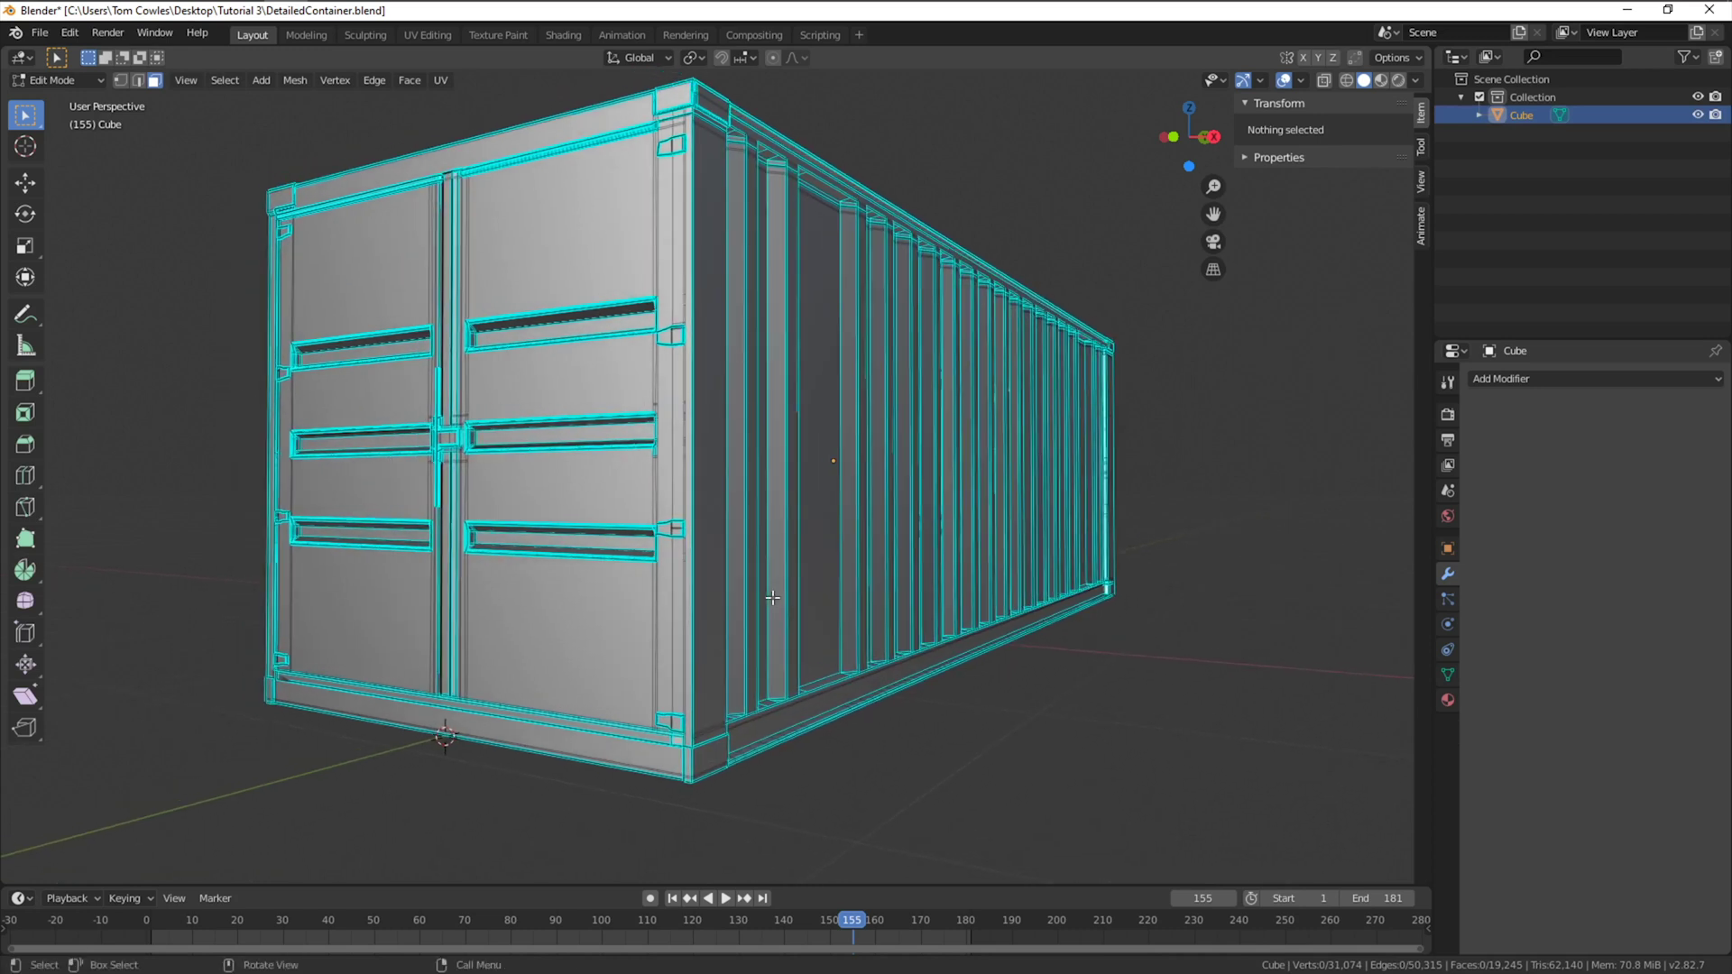
{"action": "key", "text": "Tab"}
{"action": "scroll", "coordinate": [772, 597], "scroll_direction": "down", "scroll_amount": 4}
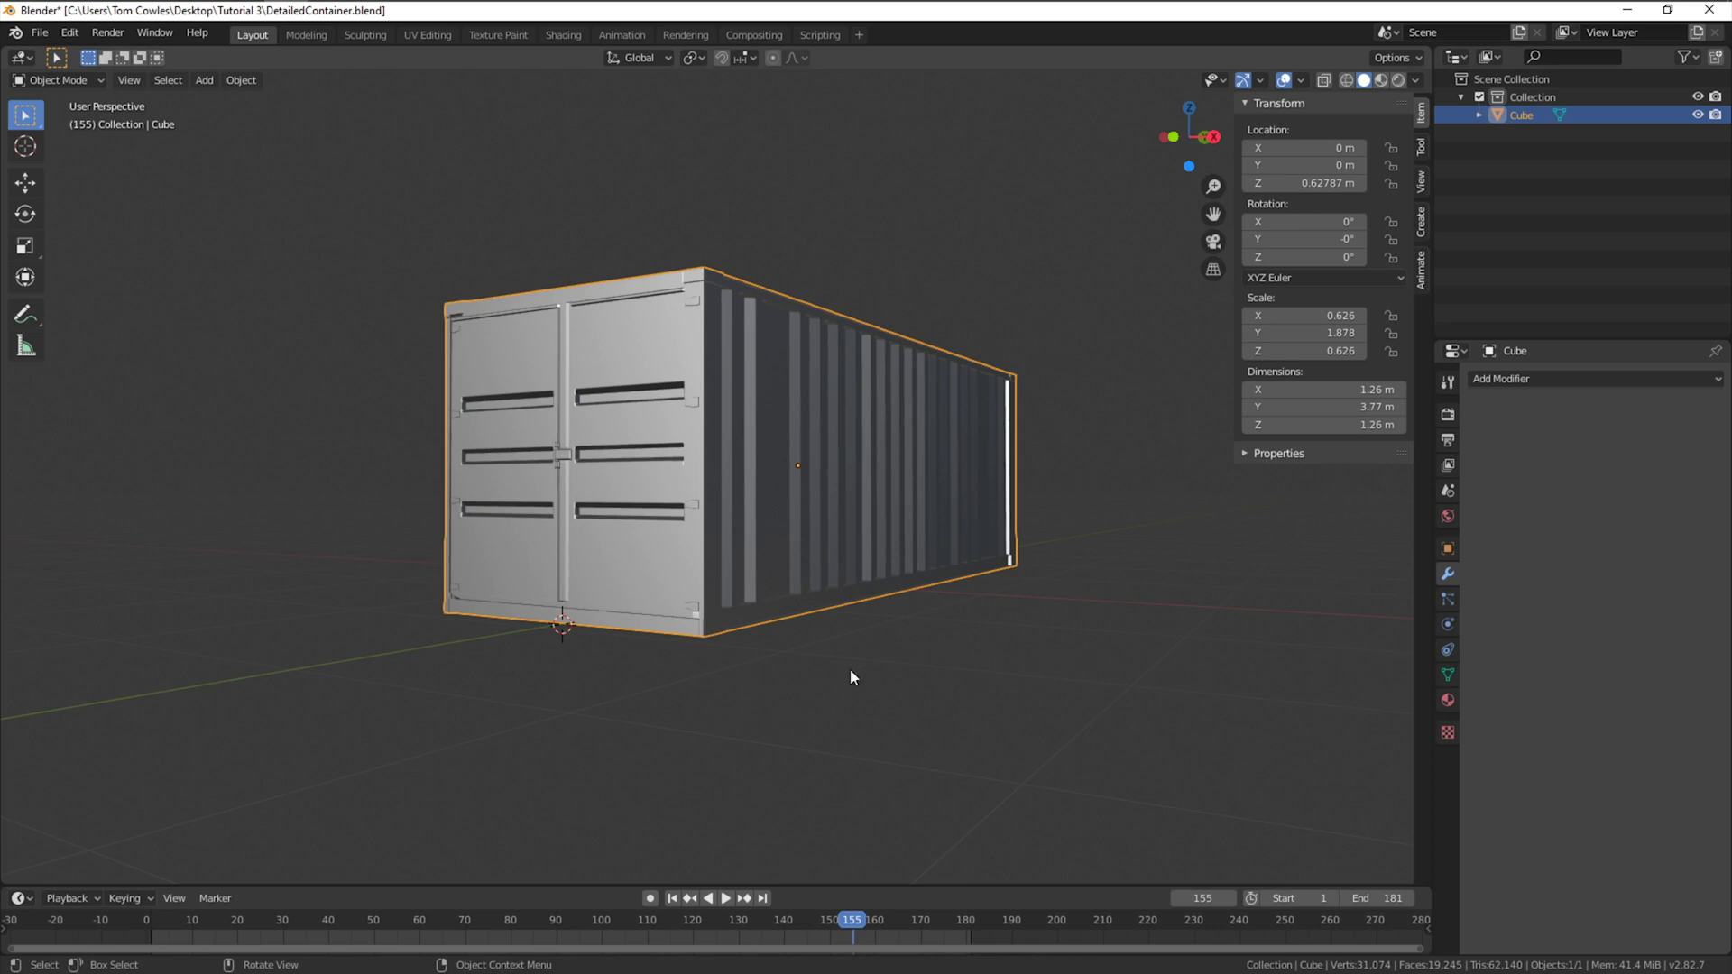
{"action": "left_click", "coordinate": [933, 727]}
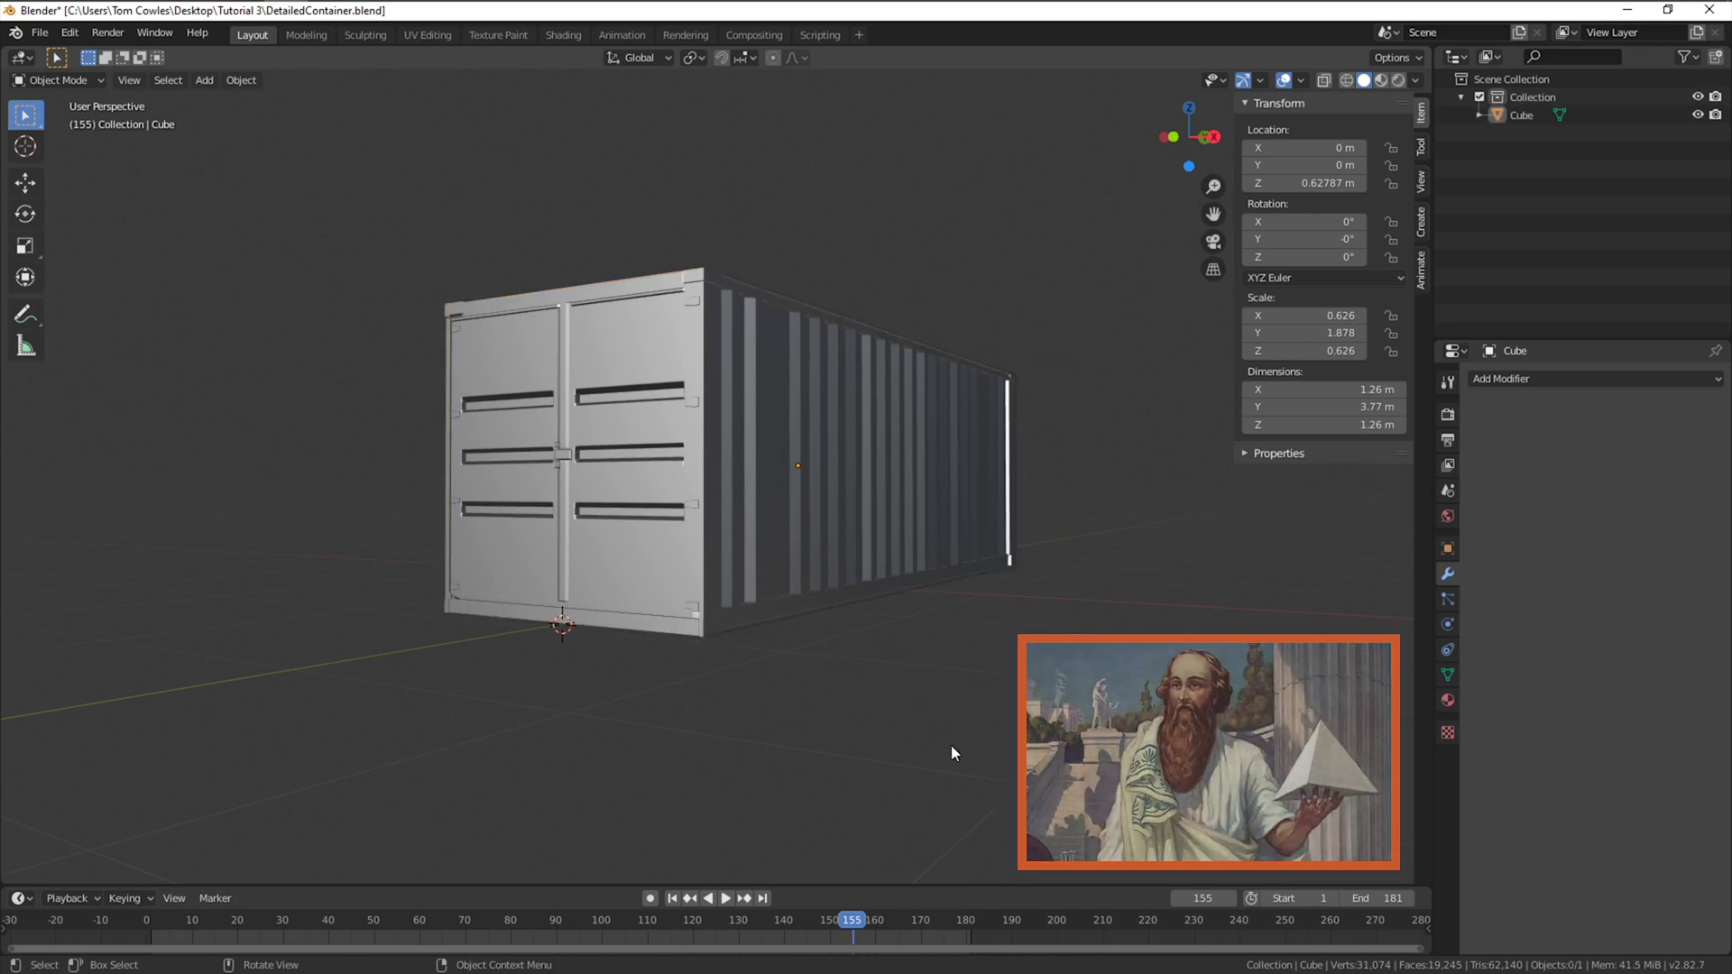
{"action": "left_click", "coordinate": [906, 511]}
Triangulate every face of the container mesh (62,140 faces) and go back to Object Mode
{"action": "key", "text": "Tab"}
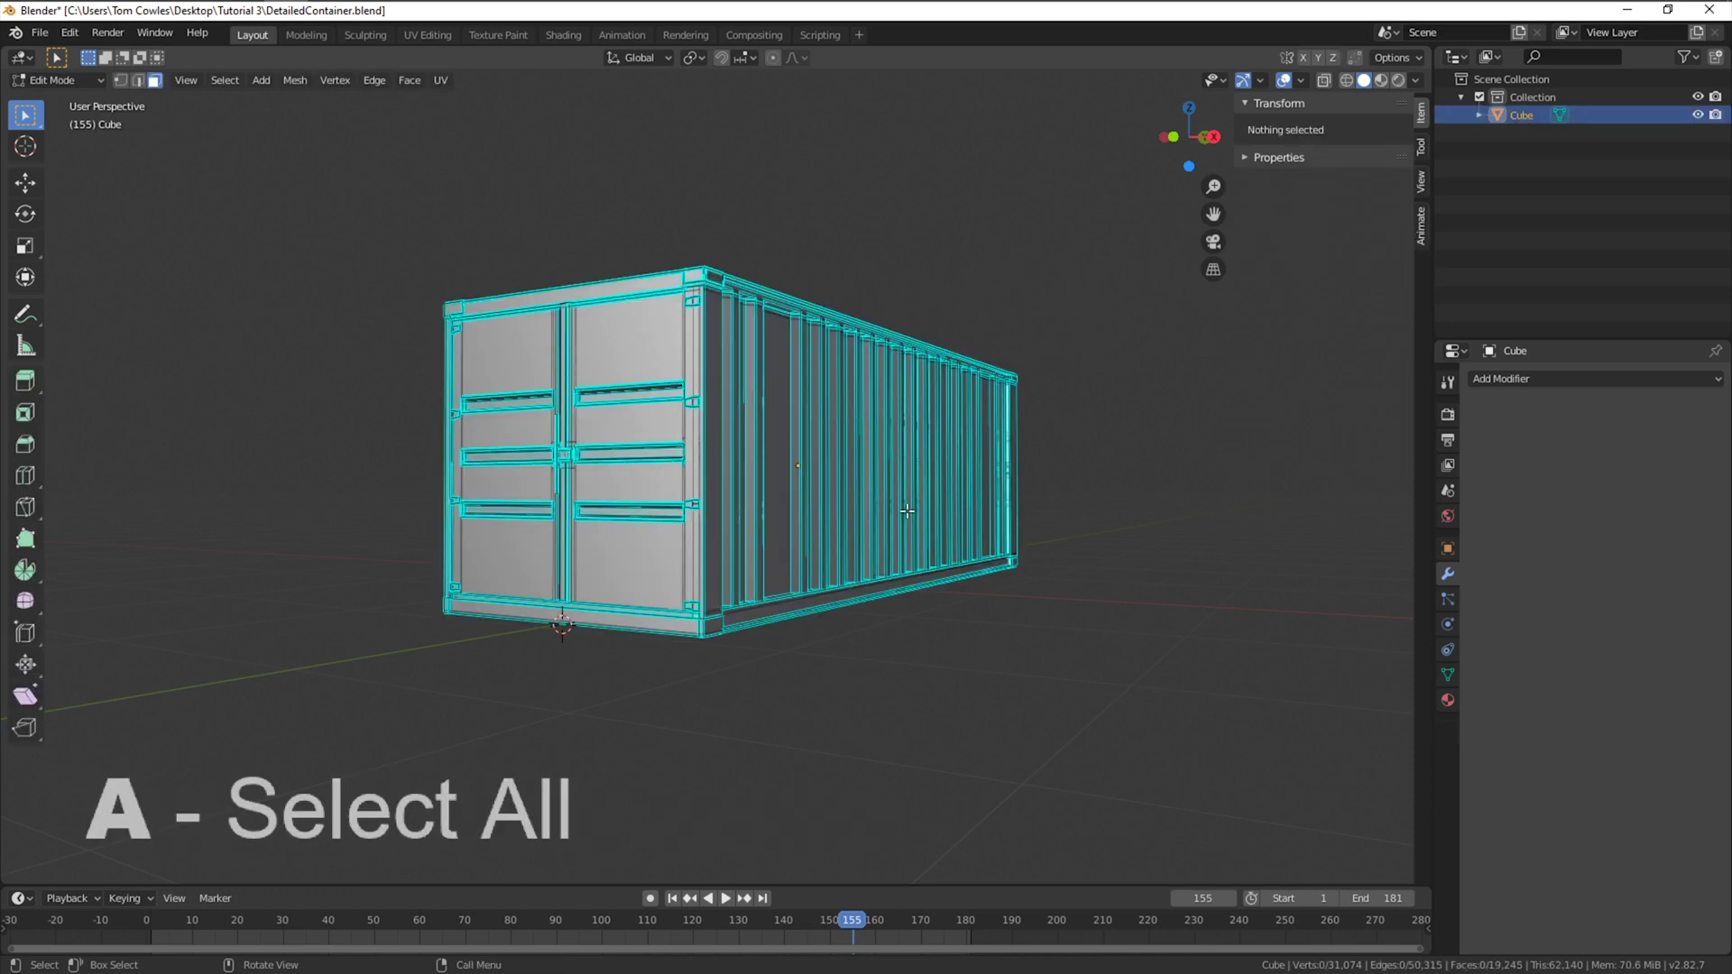
{"action": "key", "text": "a"}
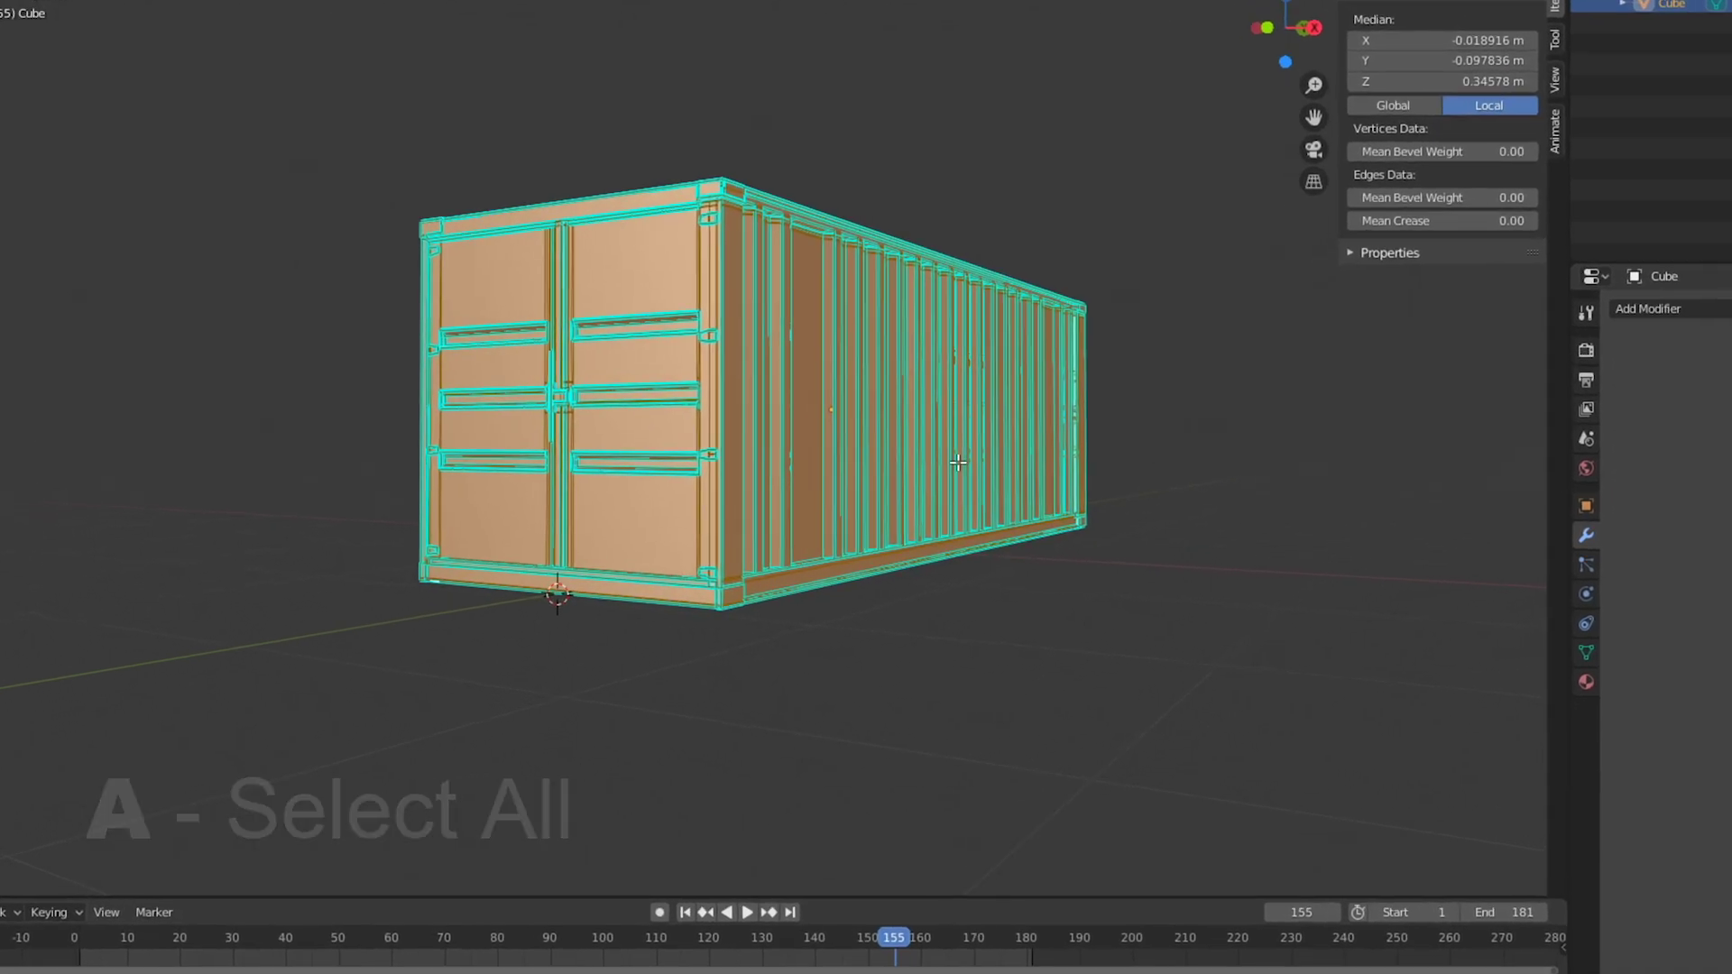
{"action": "right_click", "coordinate": [958, 463]}
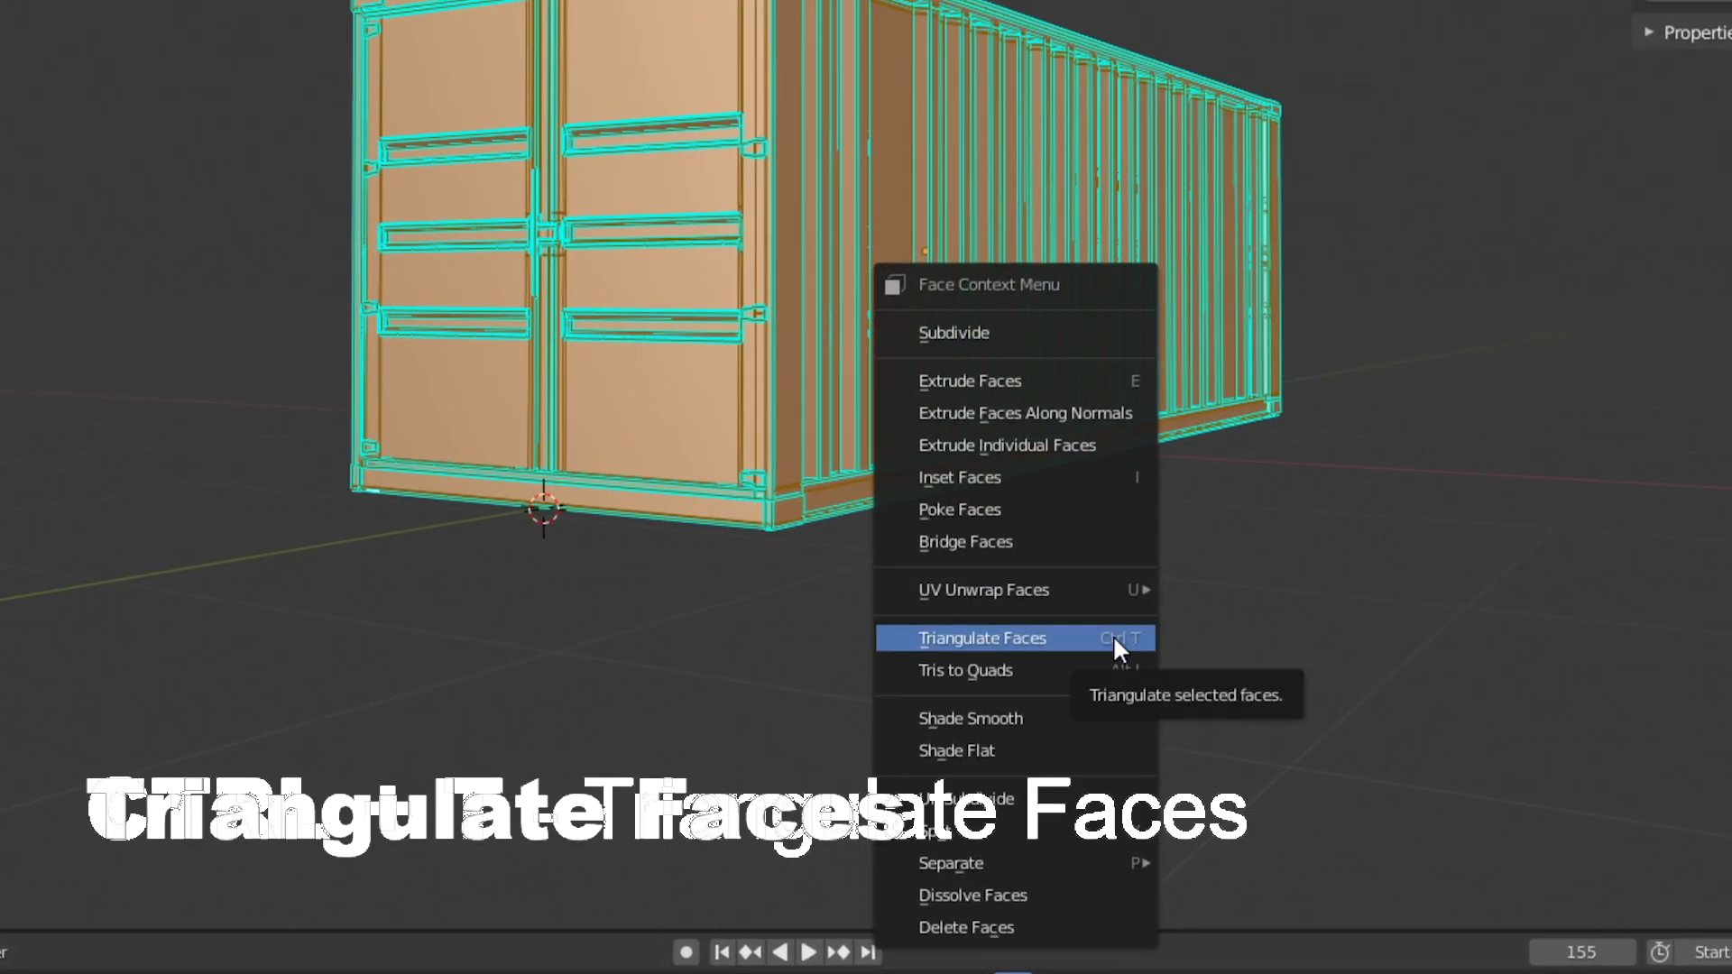
{"action": "left_click", "coordinate": [1114, 638]}
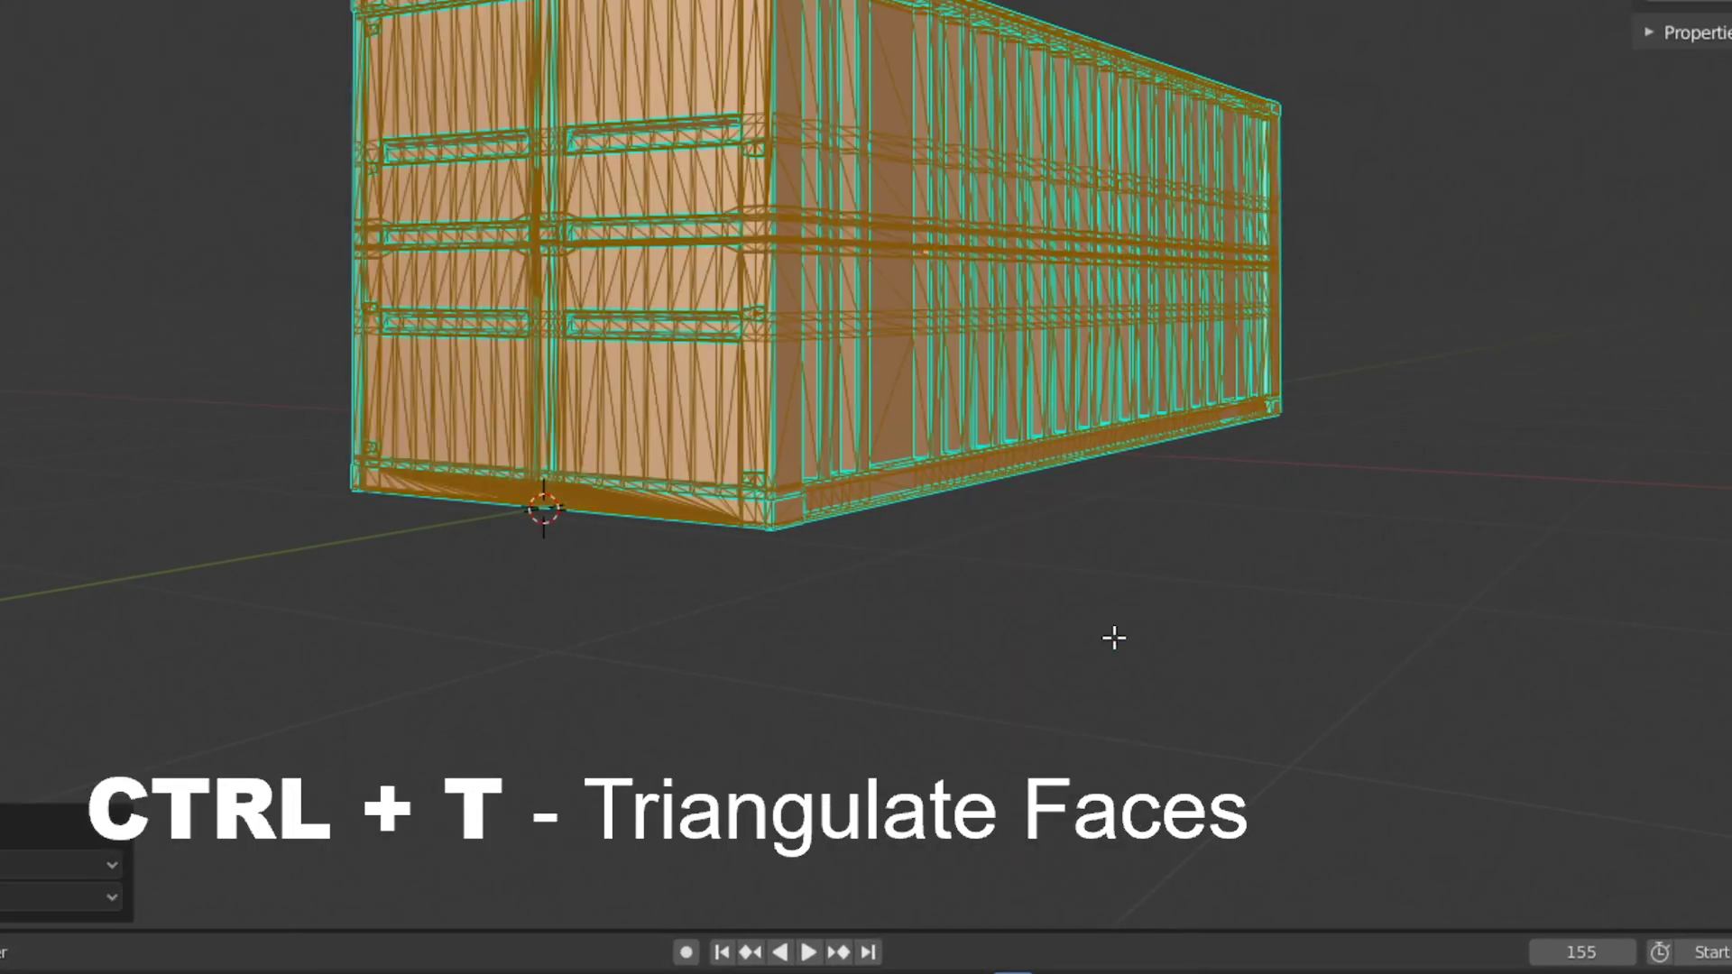
{"action": "key", "text": "alt+a"}
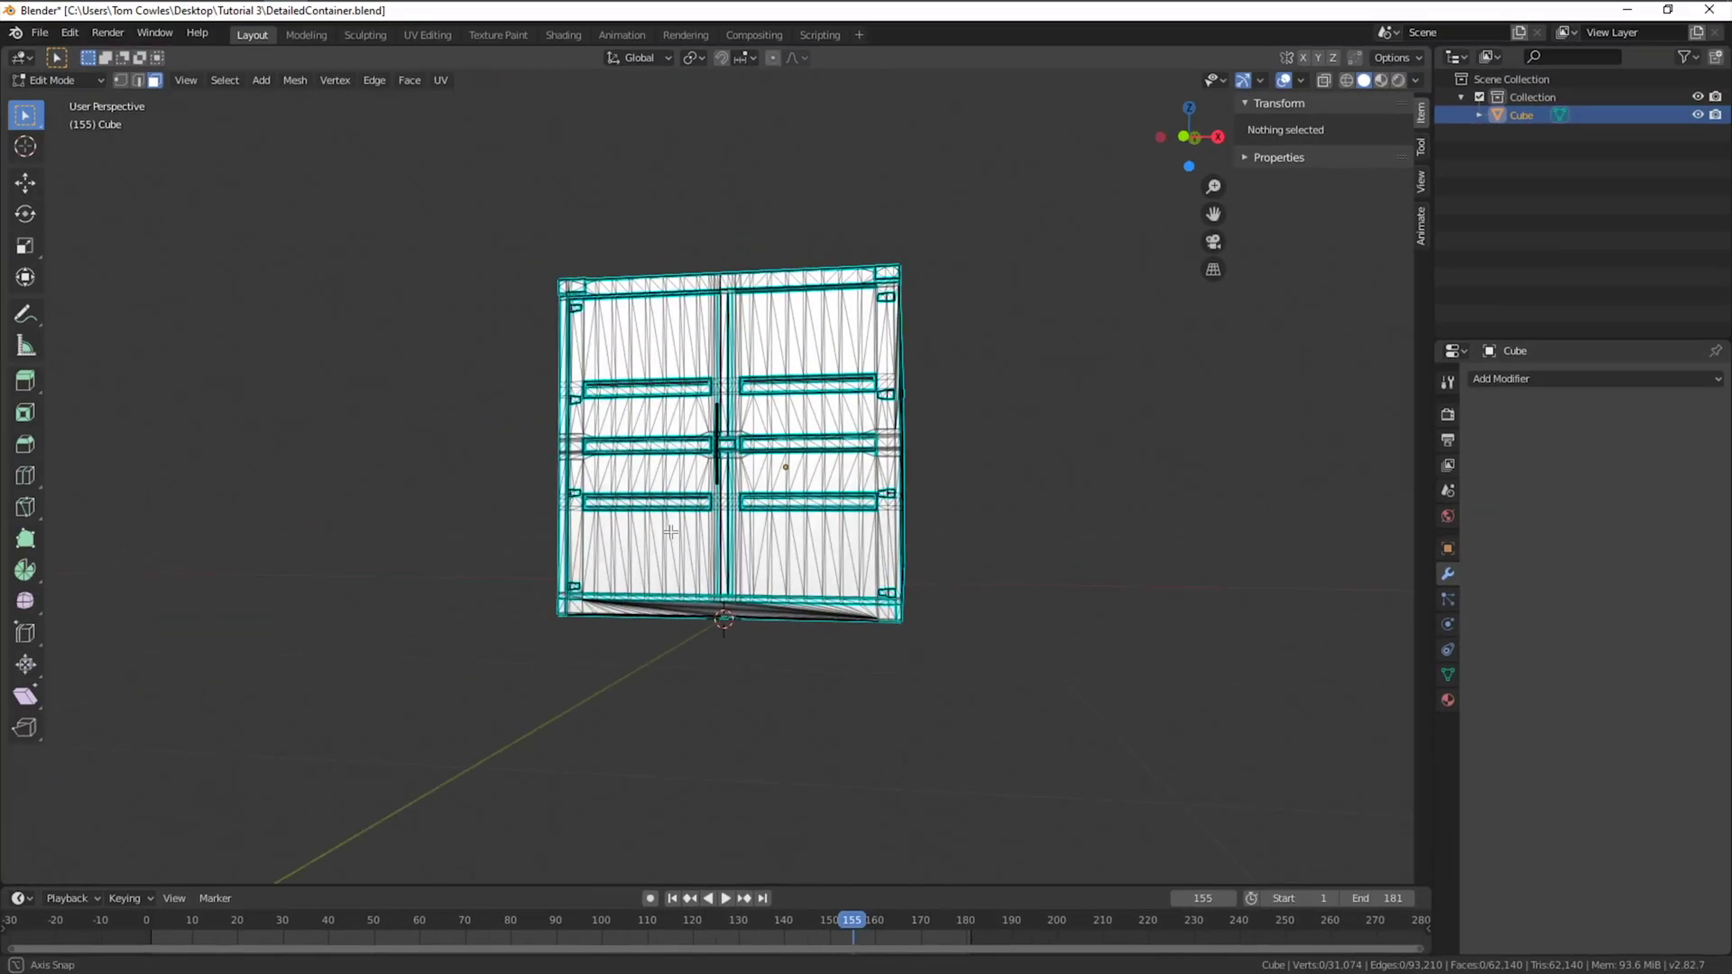
{"action": "left_click_drag", "start_coordinate": [712, 536], "coordinate": [629, 582]}
{"action": "key", "text": "Tab"}
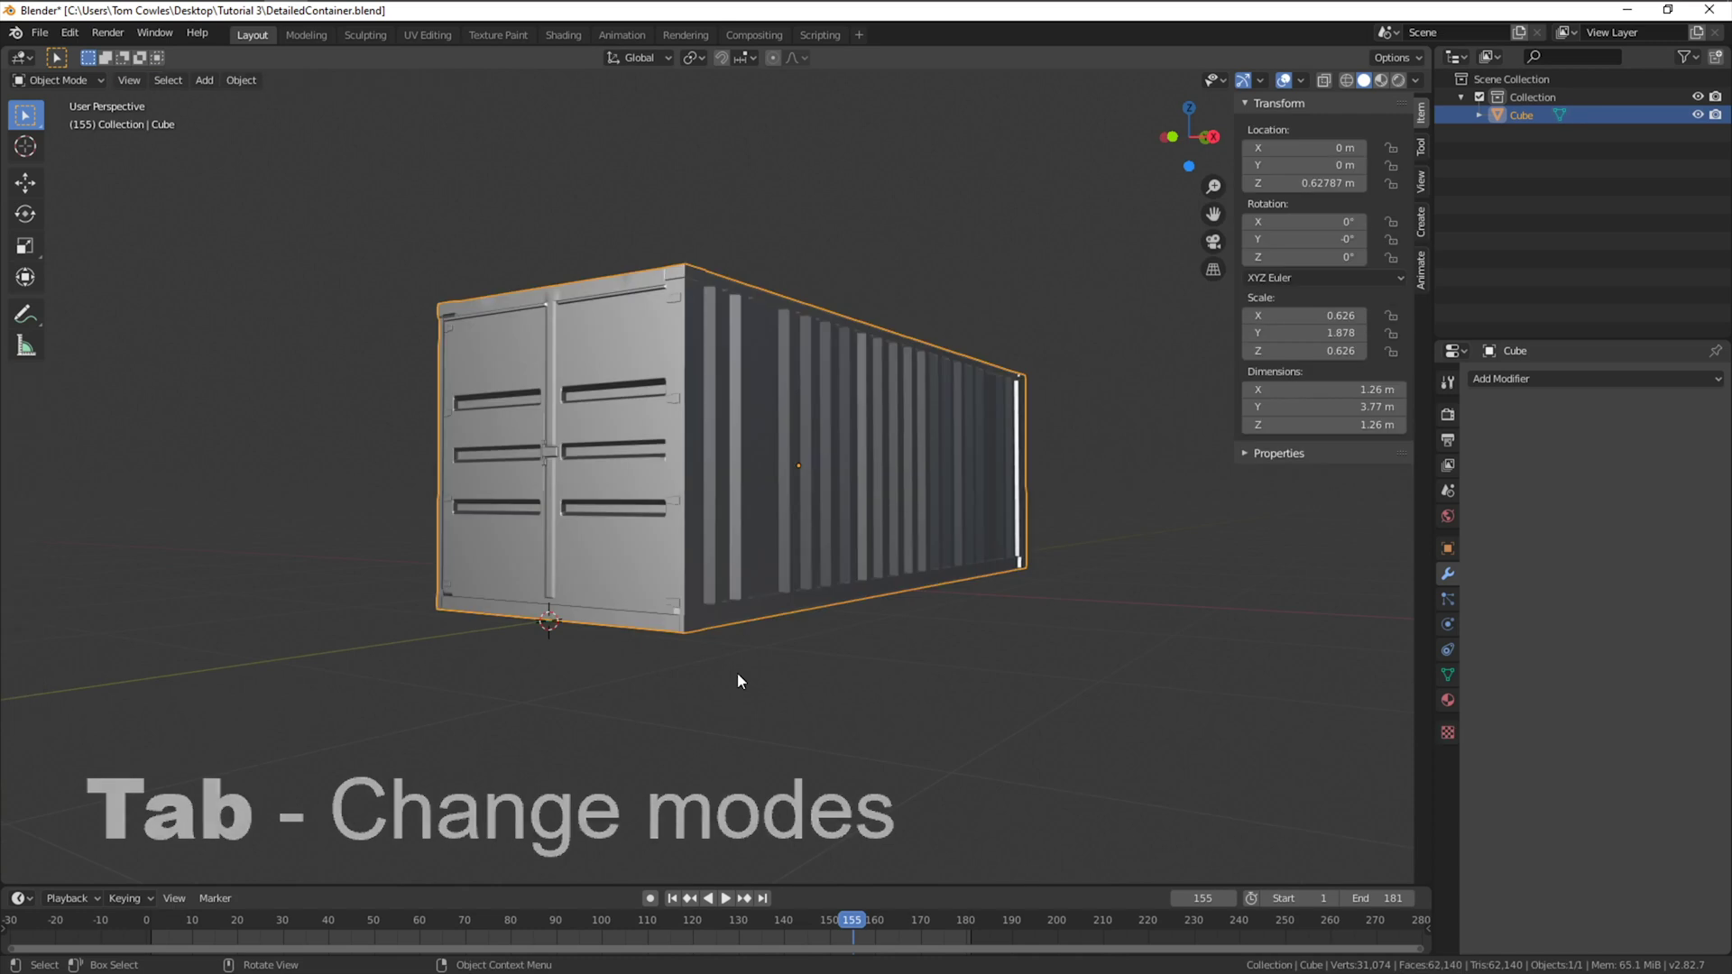
Show the File > Export submenu listing the available export formats
{"action": "left_click", "coordinate": [40, 33]}
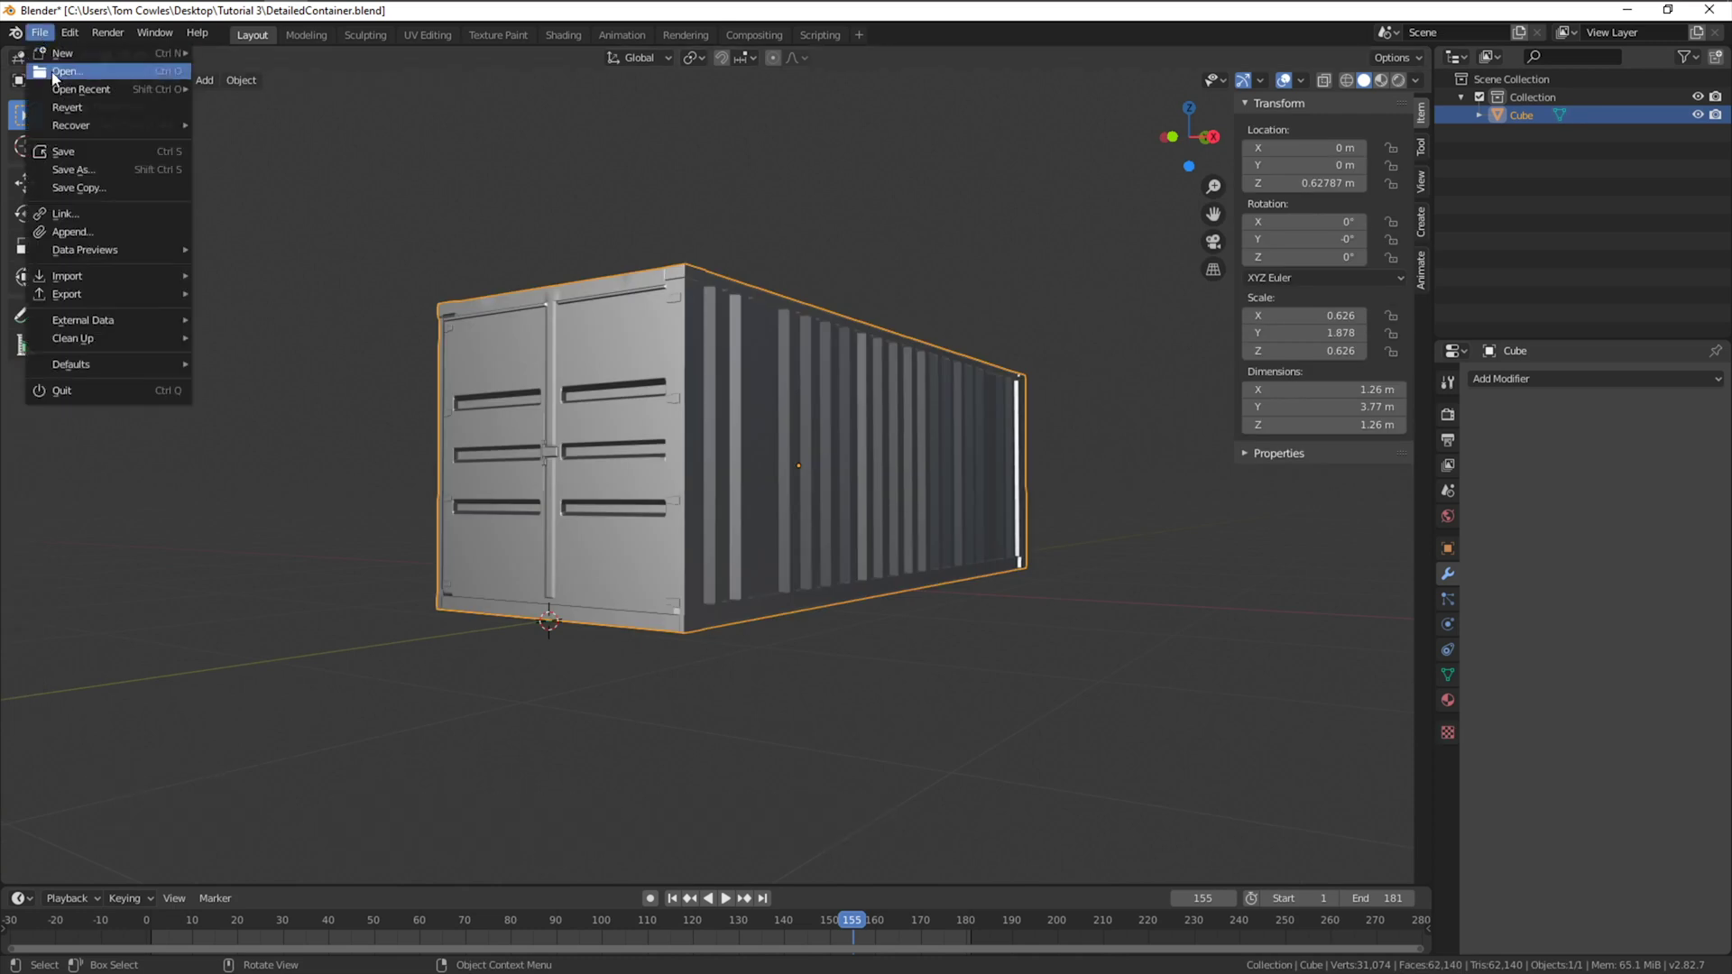
{"action": "mouse_move", "coordinate": [108, 300]}
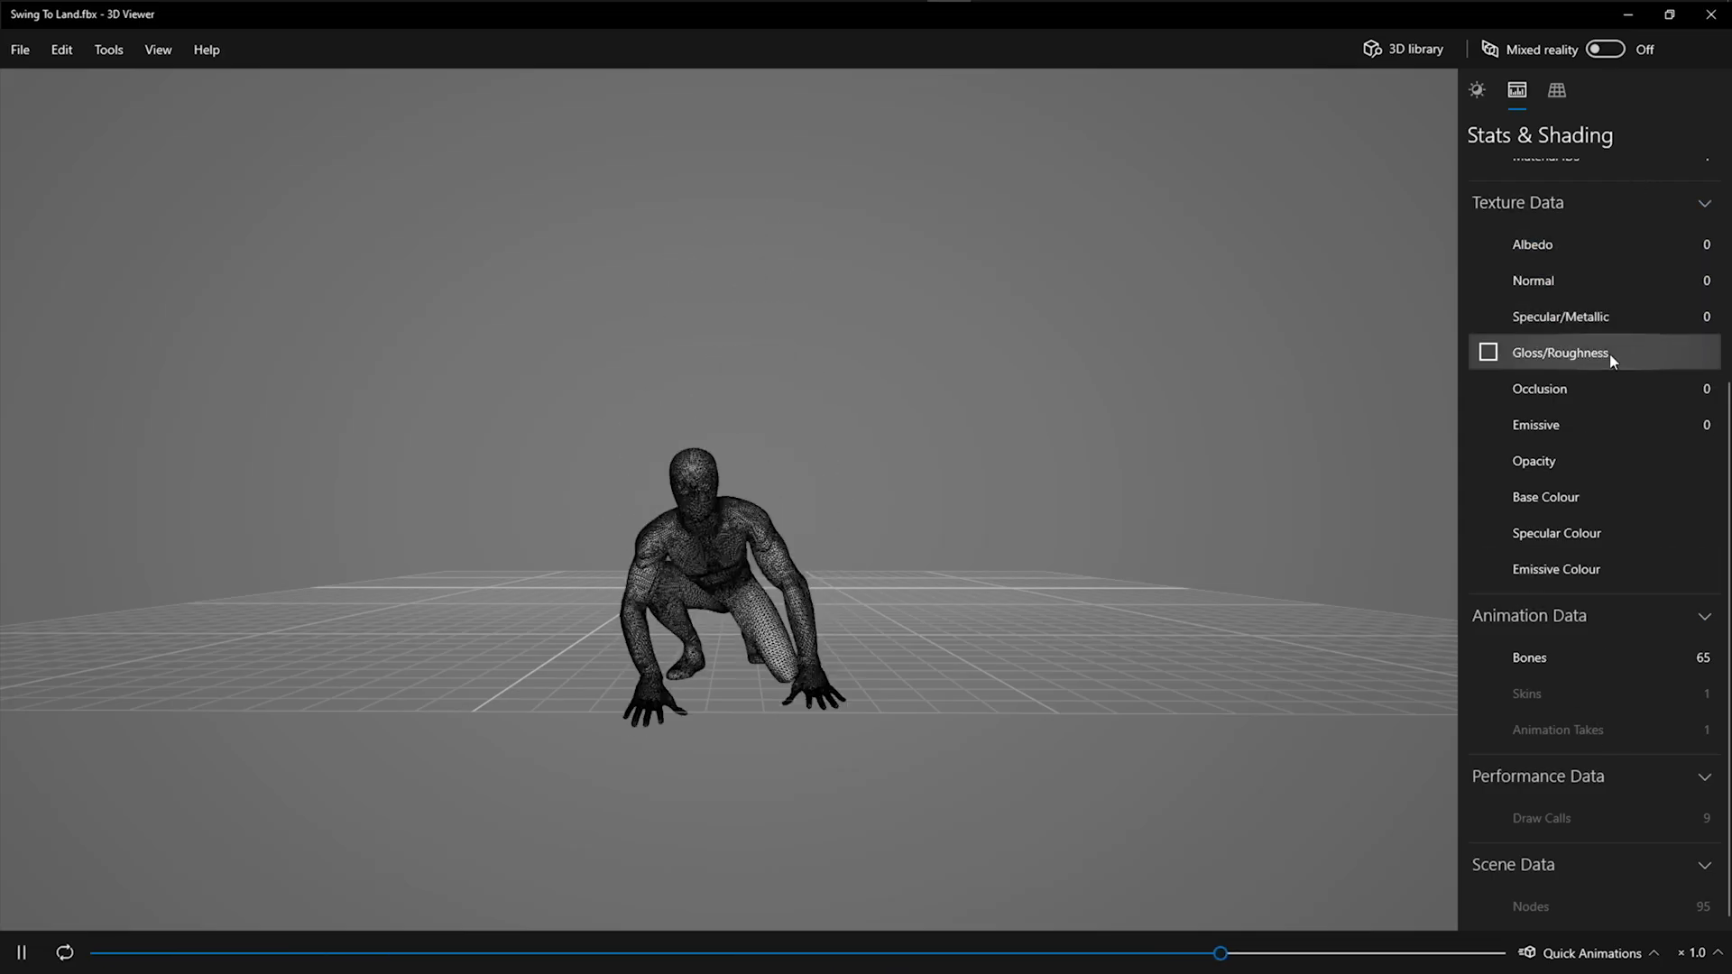
Tick Bones to show the character's skeleton, then subscribe to the FXhome channel
{"action": "left_click", "coordinate": [1490, 659]}
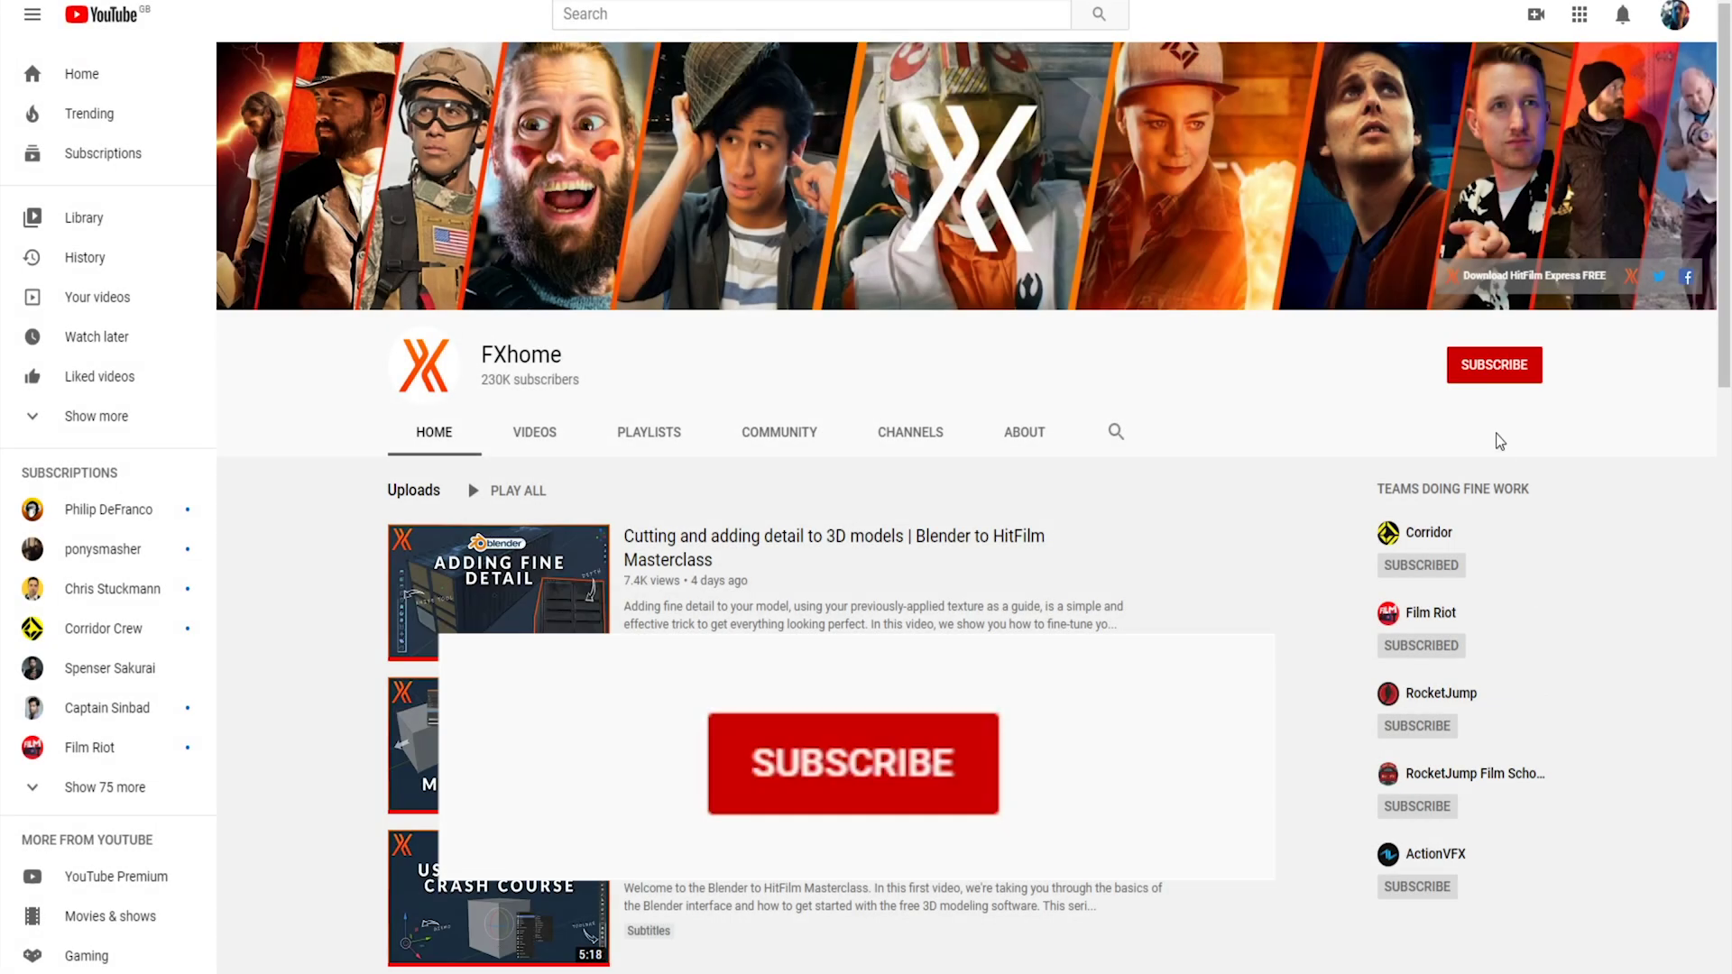
{"action": "left_click", "coordinate": [1494, 370]}
{"action": "left_click", "coordinate": [1531, 373]}
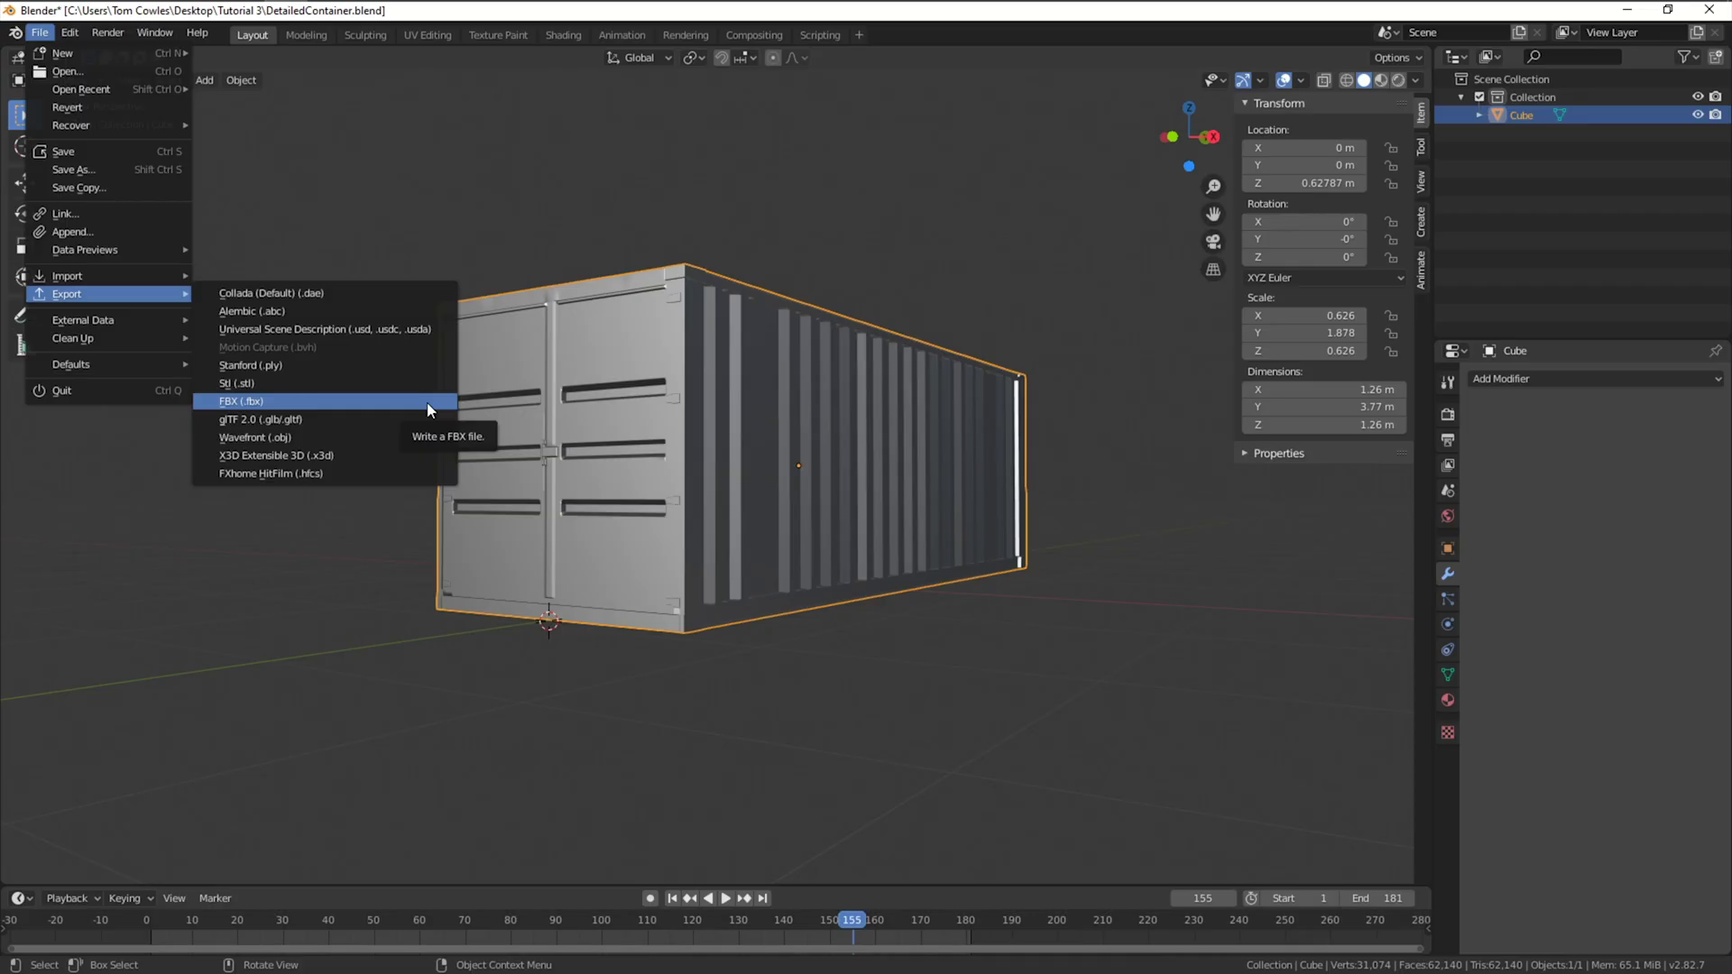
Export CargoContainer.obj as Wavefront OBJ with Selection Only on and Apply Modifiers off
{"action": "left_click", "coordinate": [420, 437]}
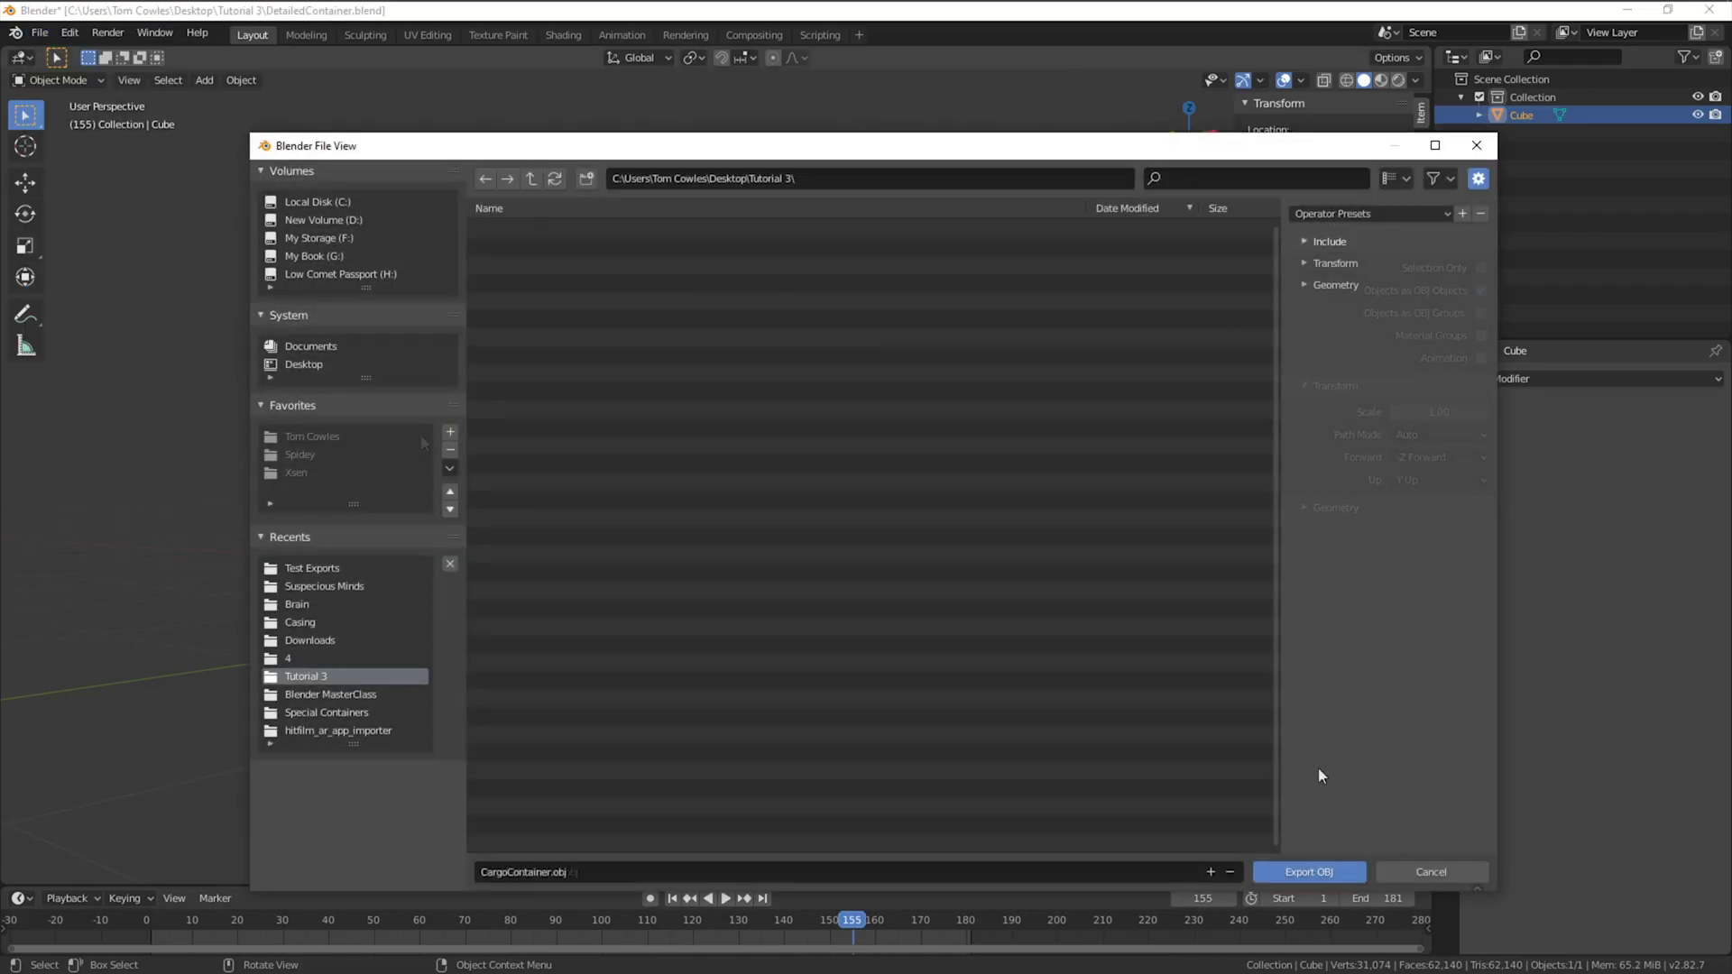
{"action": "left_click", "coordinate": [1292, 285]}
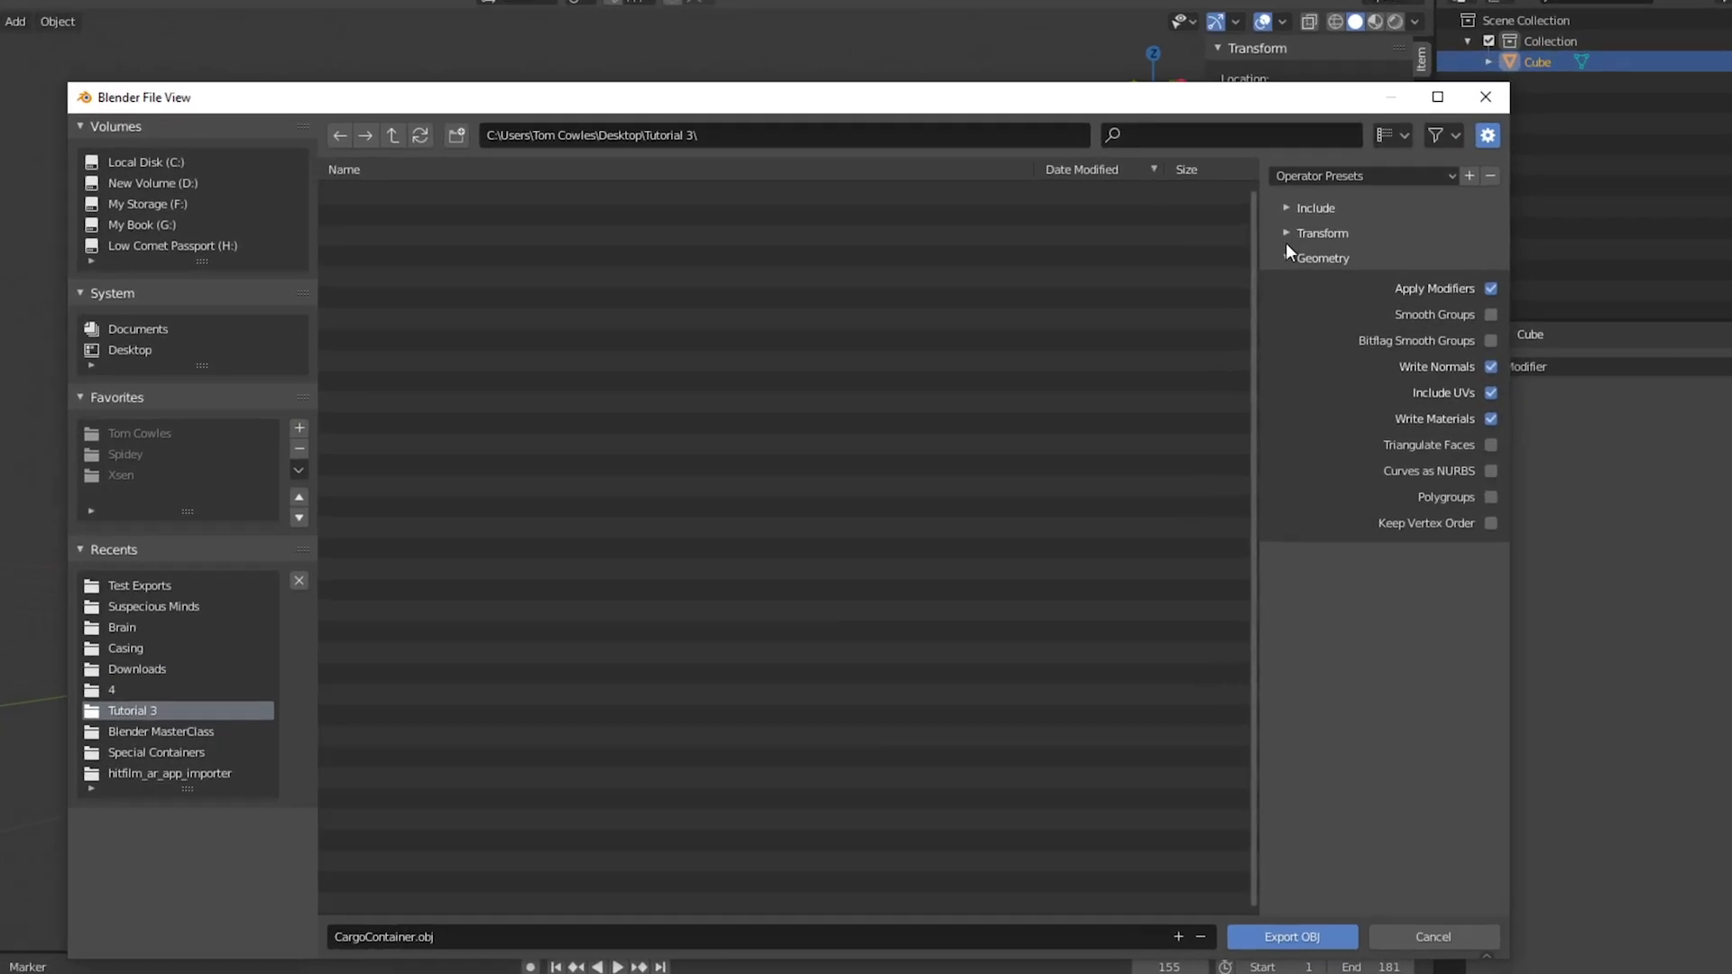
{"action": "left_click", "coordinate": [1290, 263]}
{"action": "left_click", "coordinate": [1291, 241]}
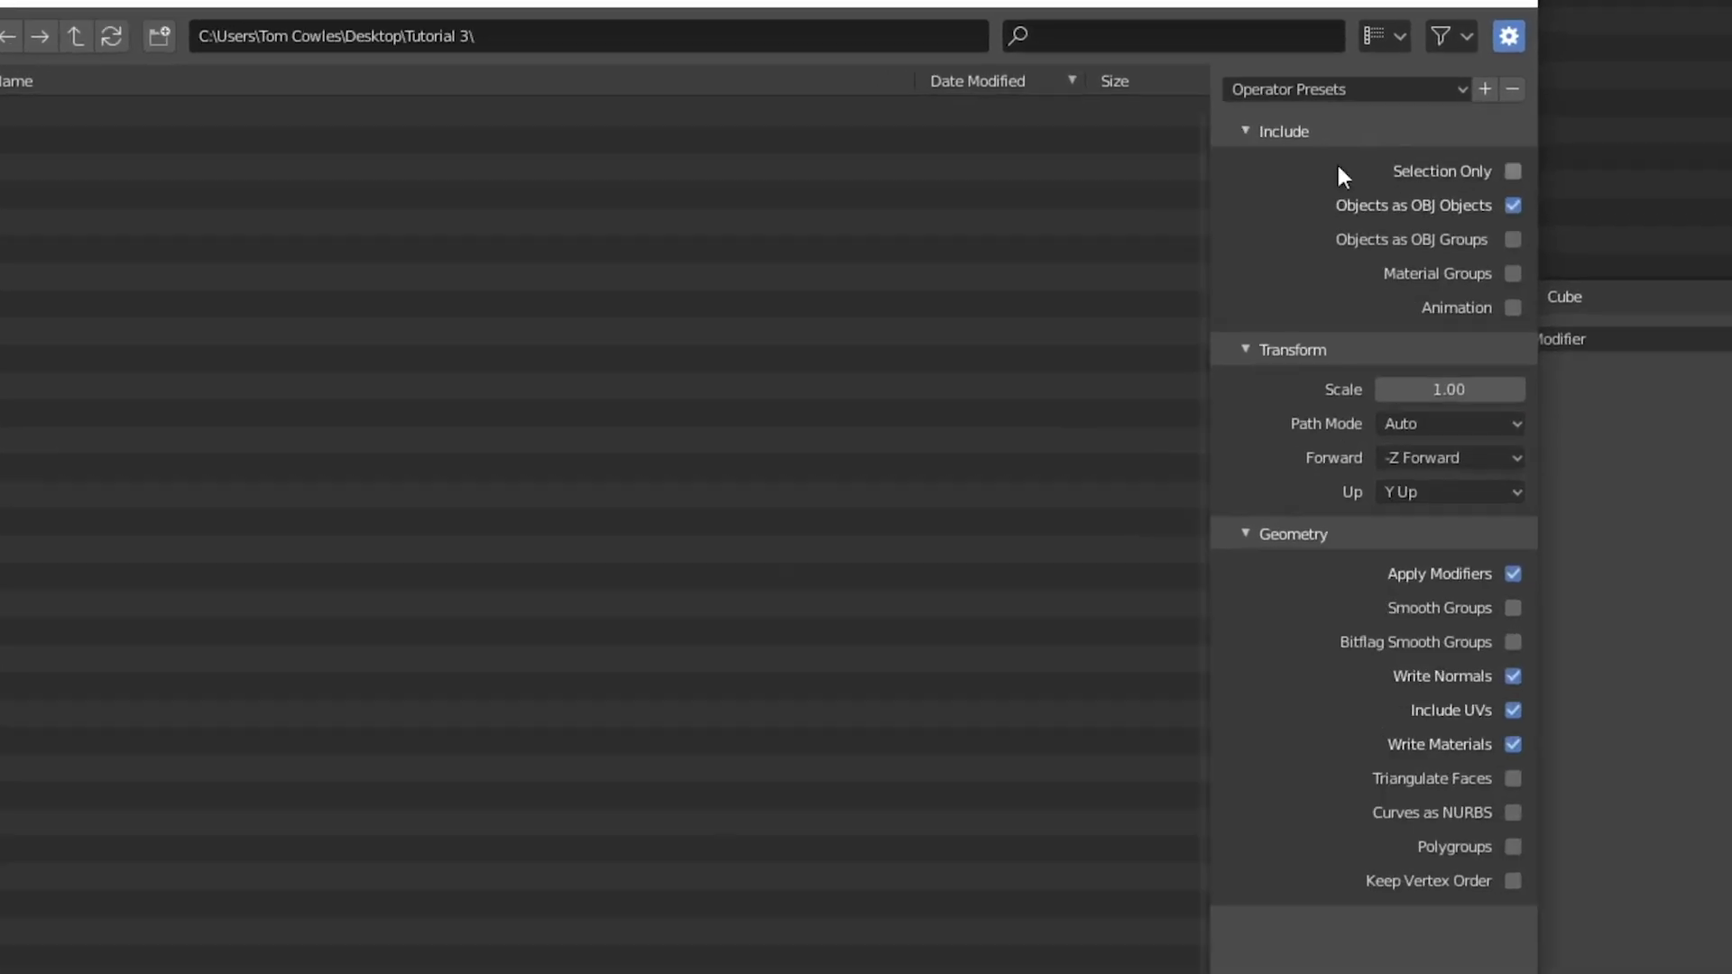
{"action": "left_click", "coordinate": [1513, 172]}
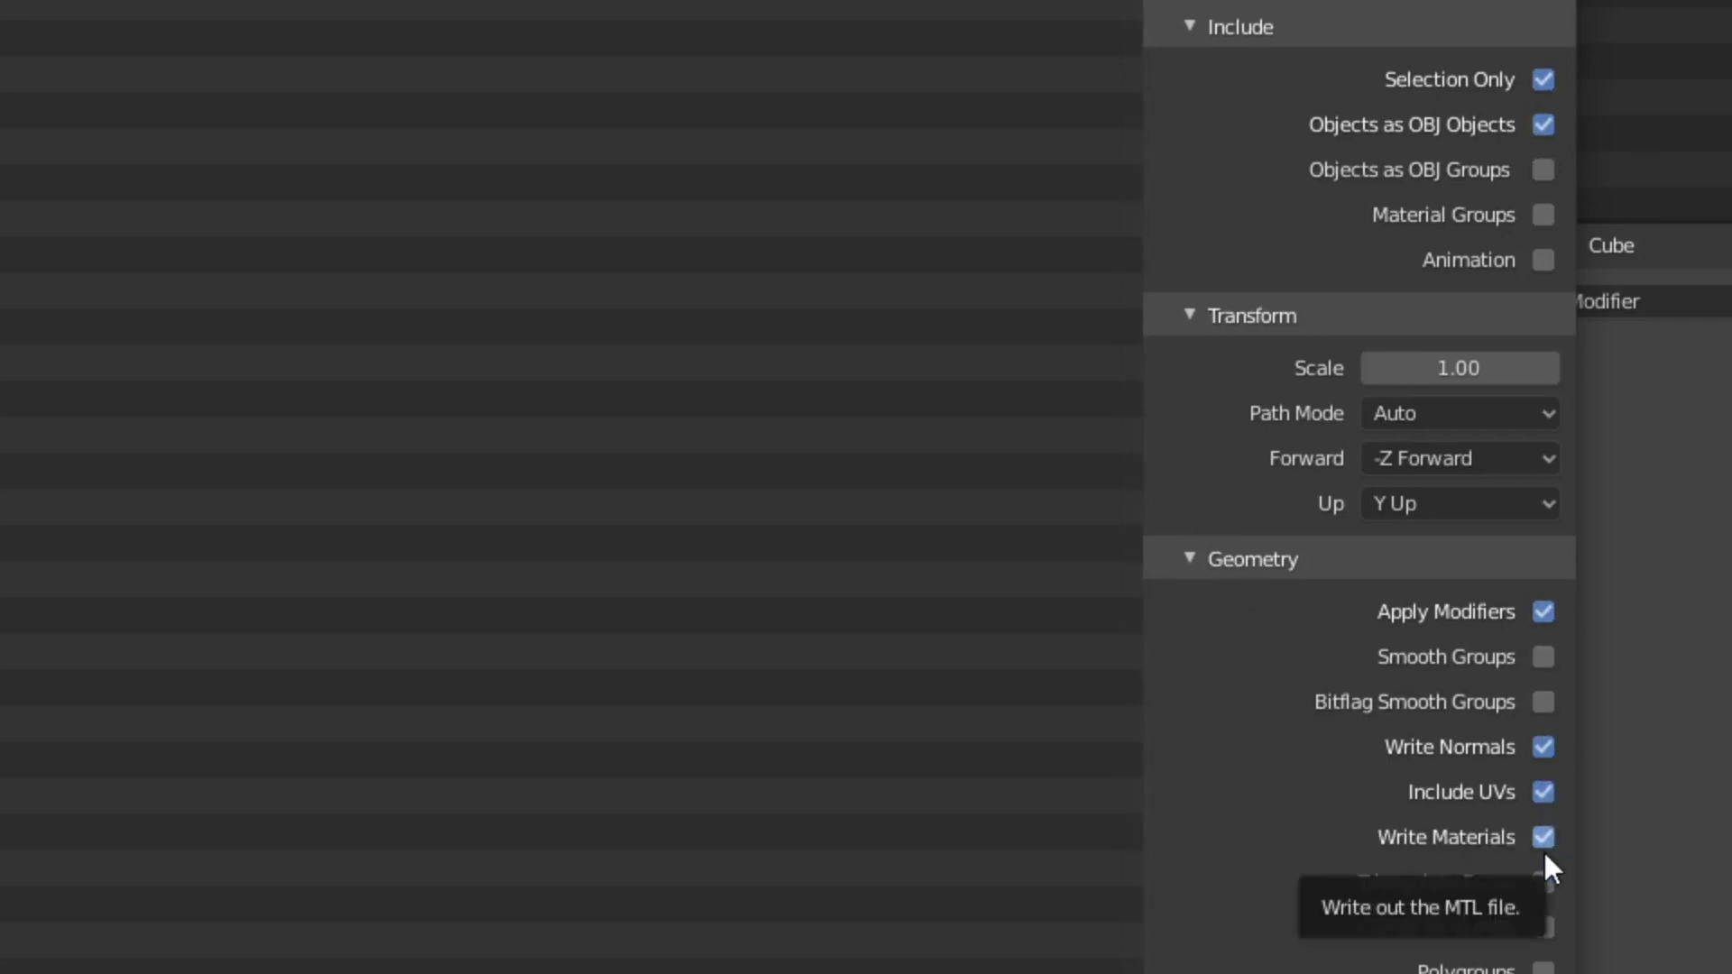
{"action": "left_click", "coordinate": [1544, 612]}
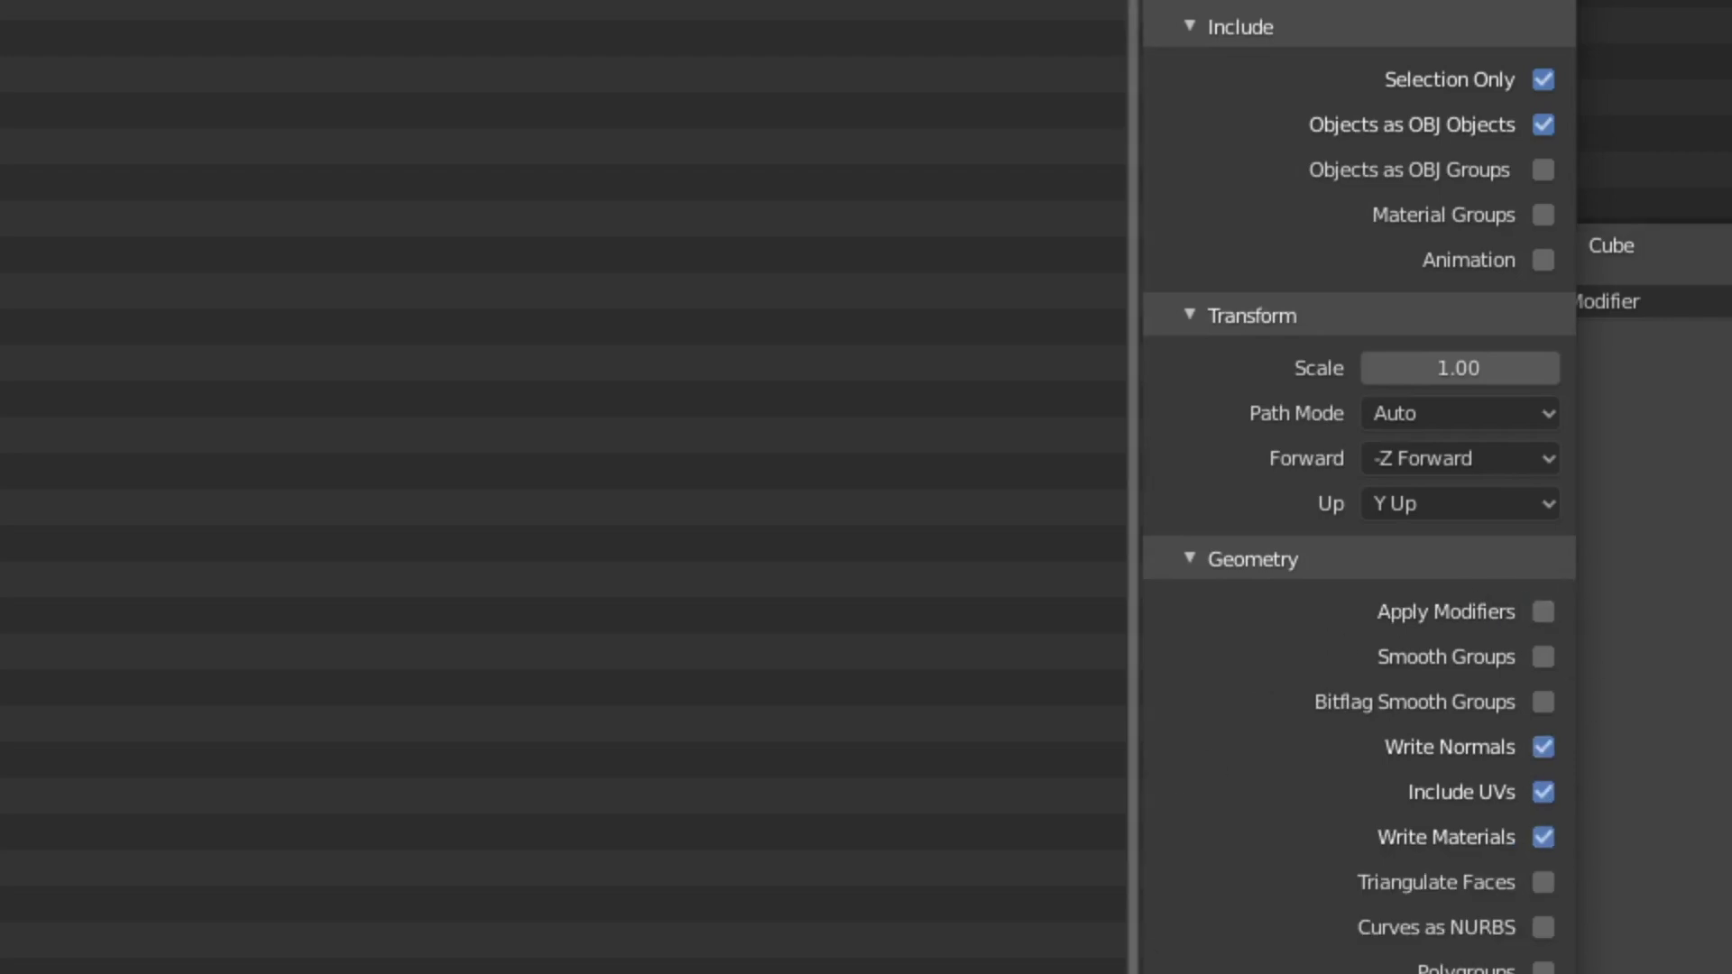
{"action": "left_click", "coordinate": [1315, 875]}
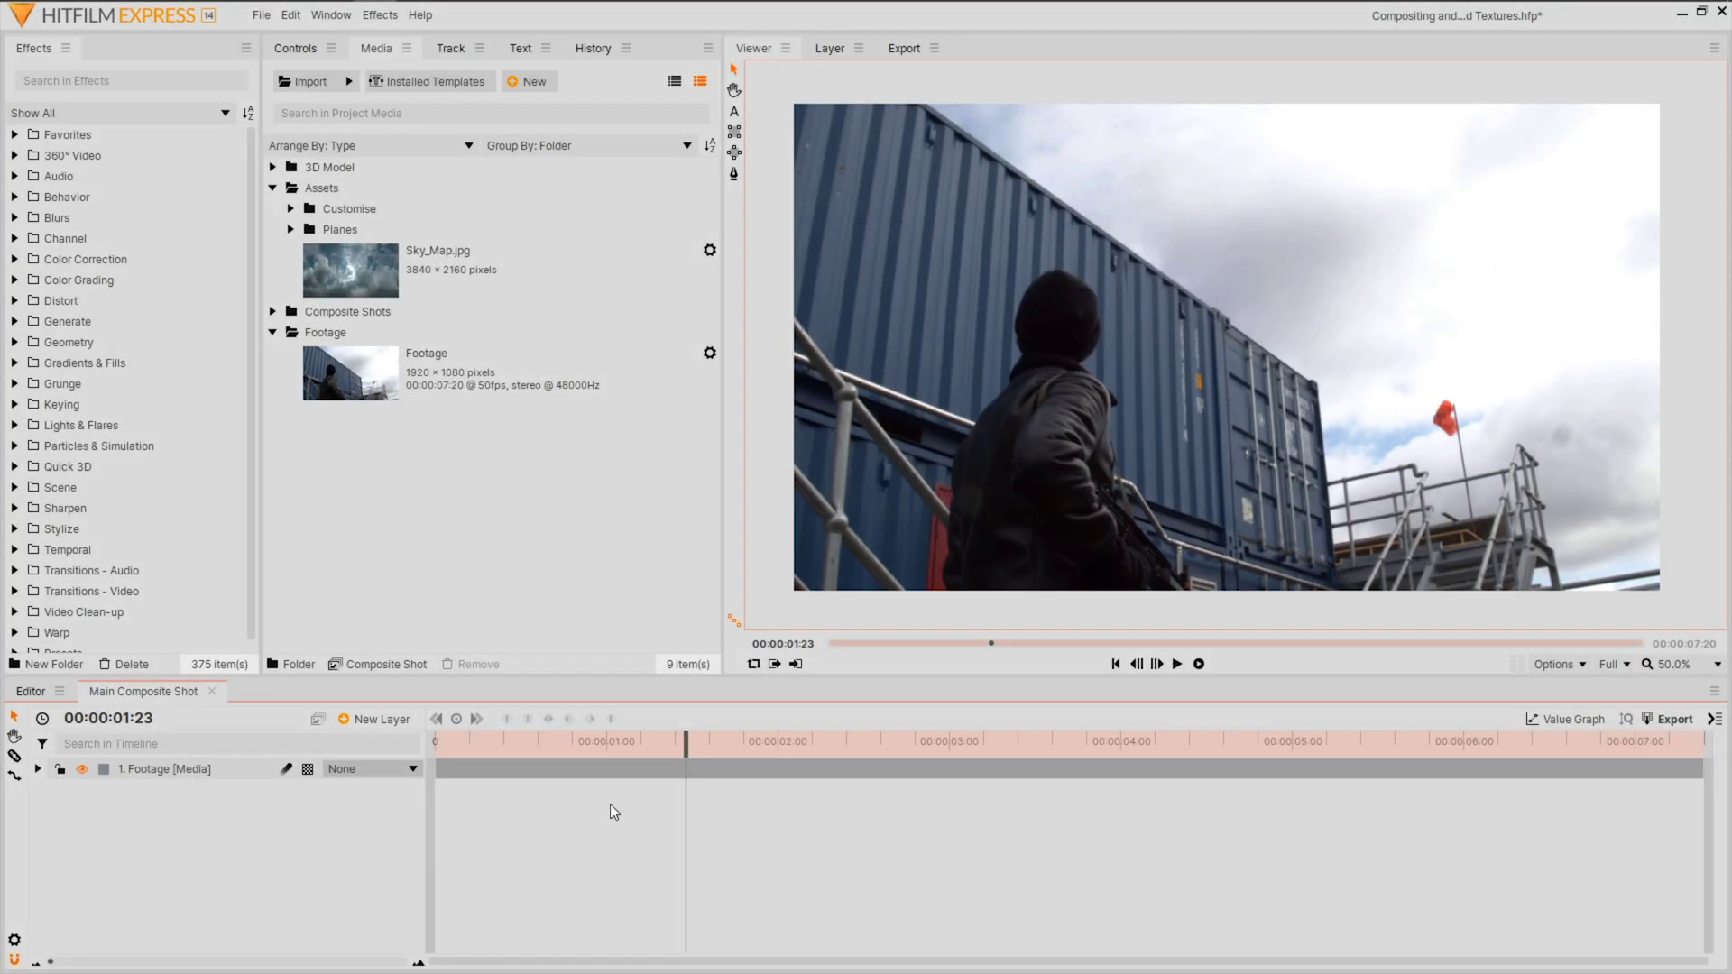
Scrub through the container footage, then import CargoContainer as a 3D model
{"action": "left_click", "coordinate": [497, 746]}
{"action": "left_click_drag", "start_coordinate": [497, 751], "coordinate": [829, 763]}
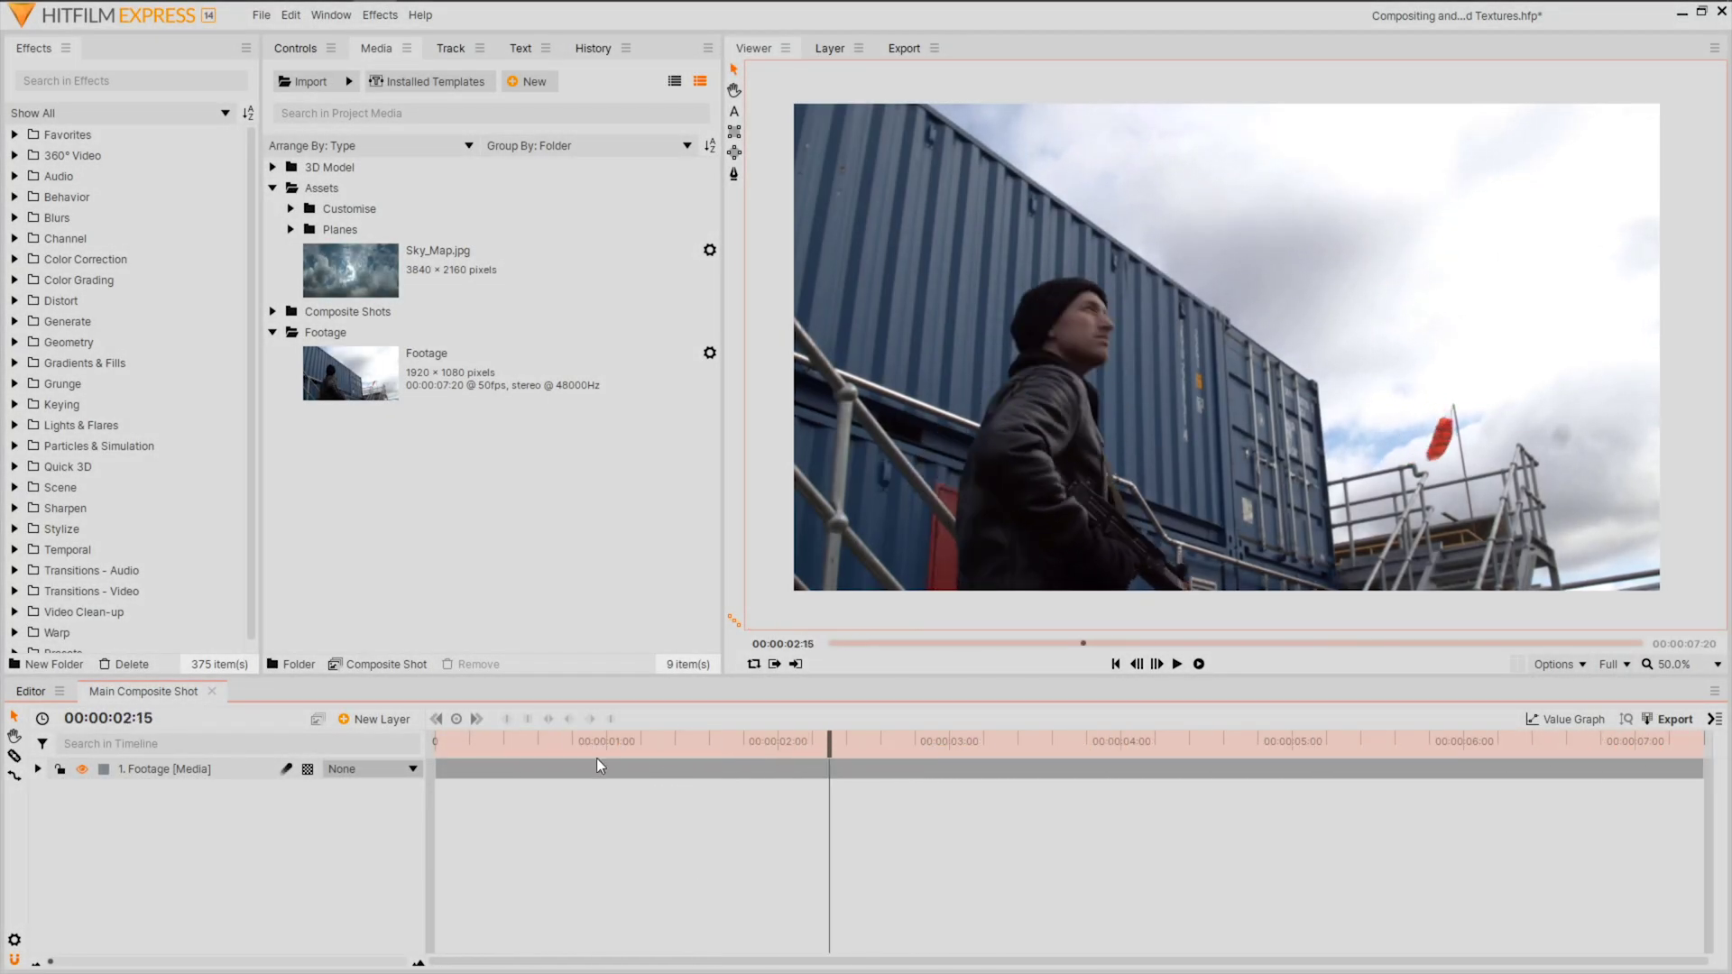
{"action": "left_click_drag", "start_coordinate": [592, 748], "coordinate": [444, 748]}
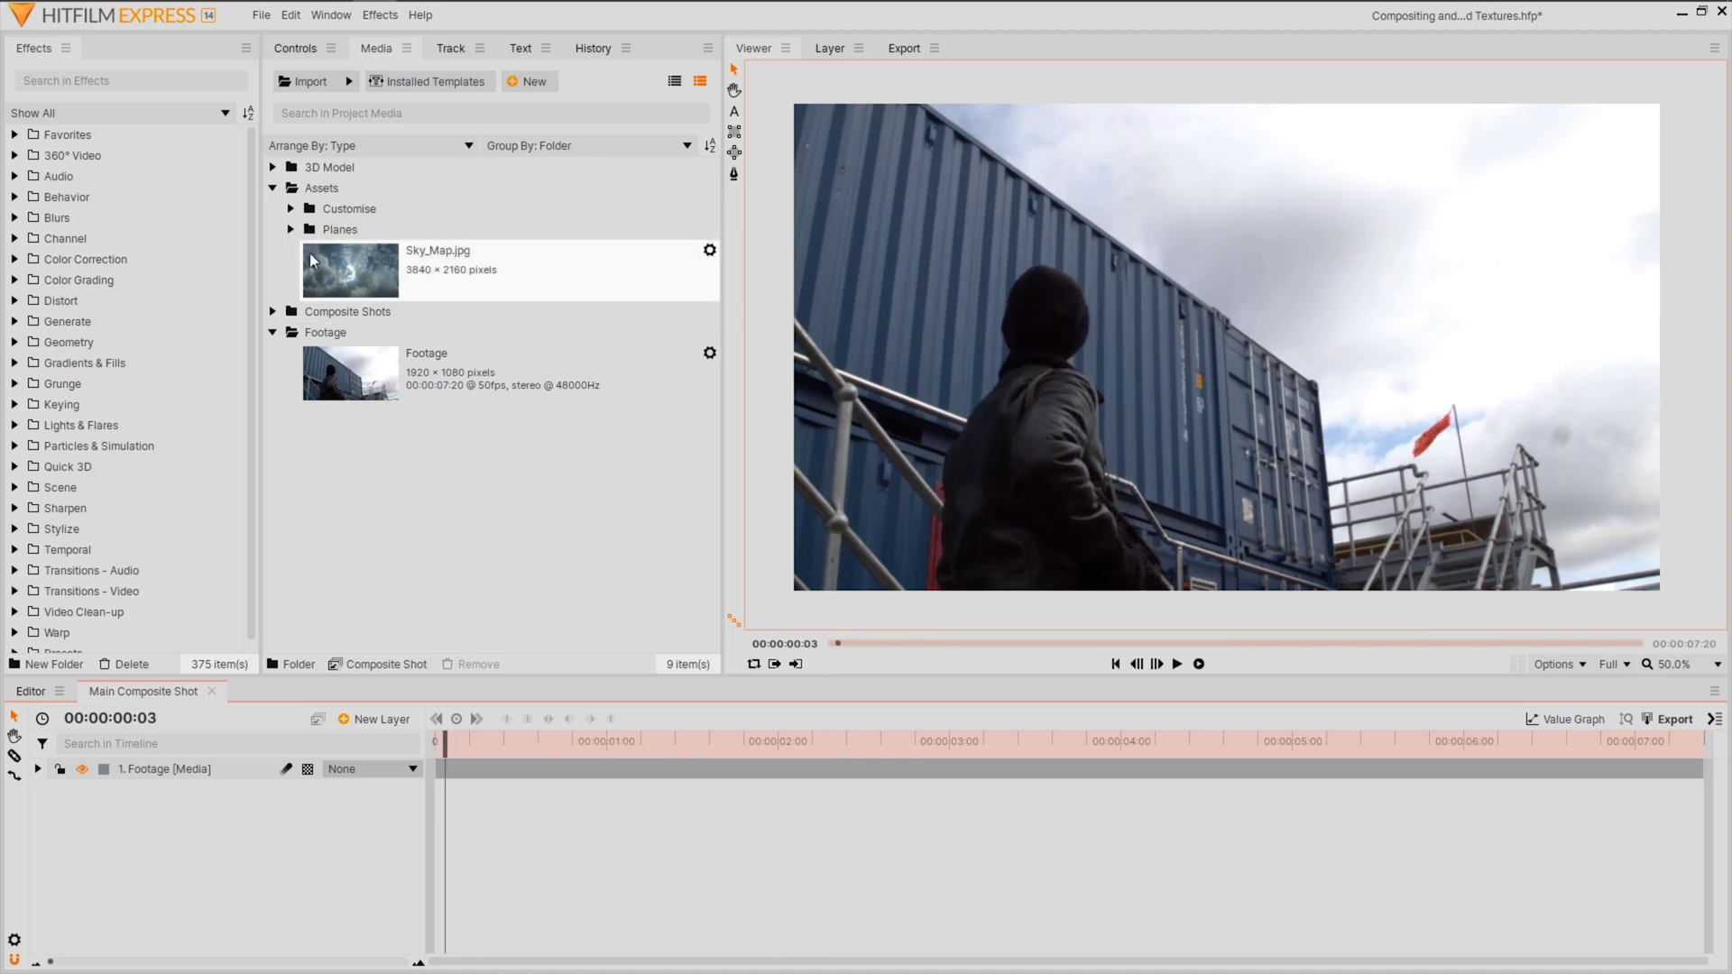
{"action": "left_click", "coordinate": [349, 84]}
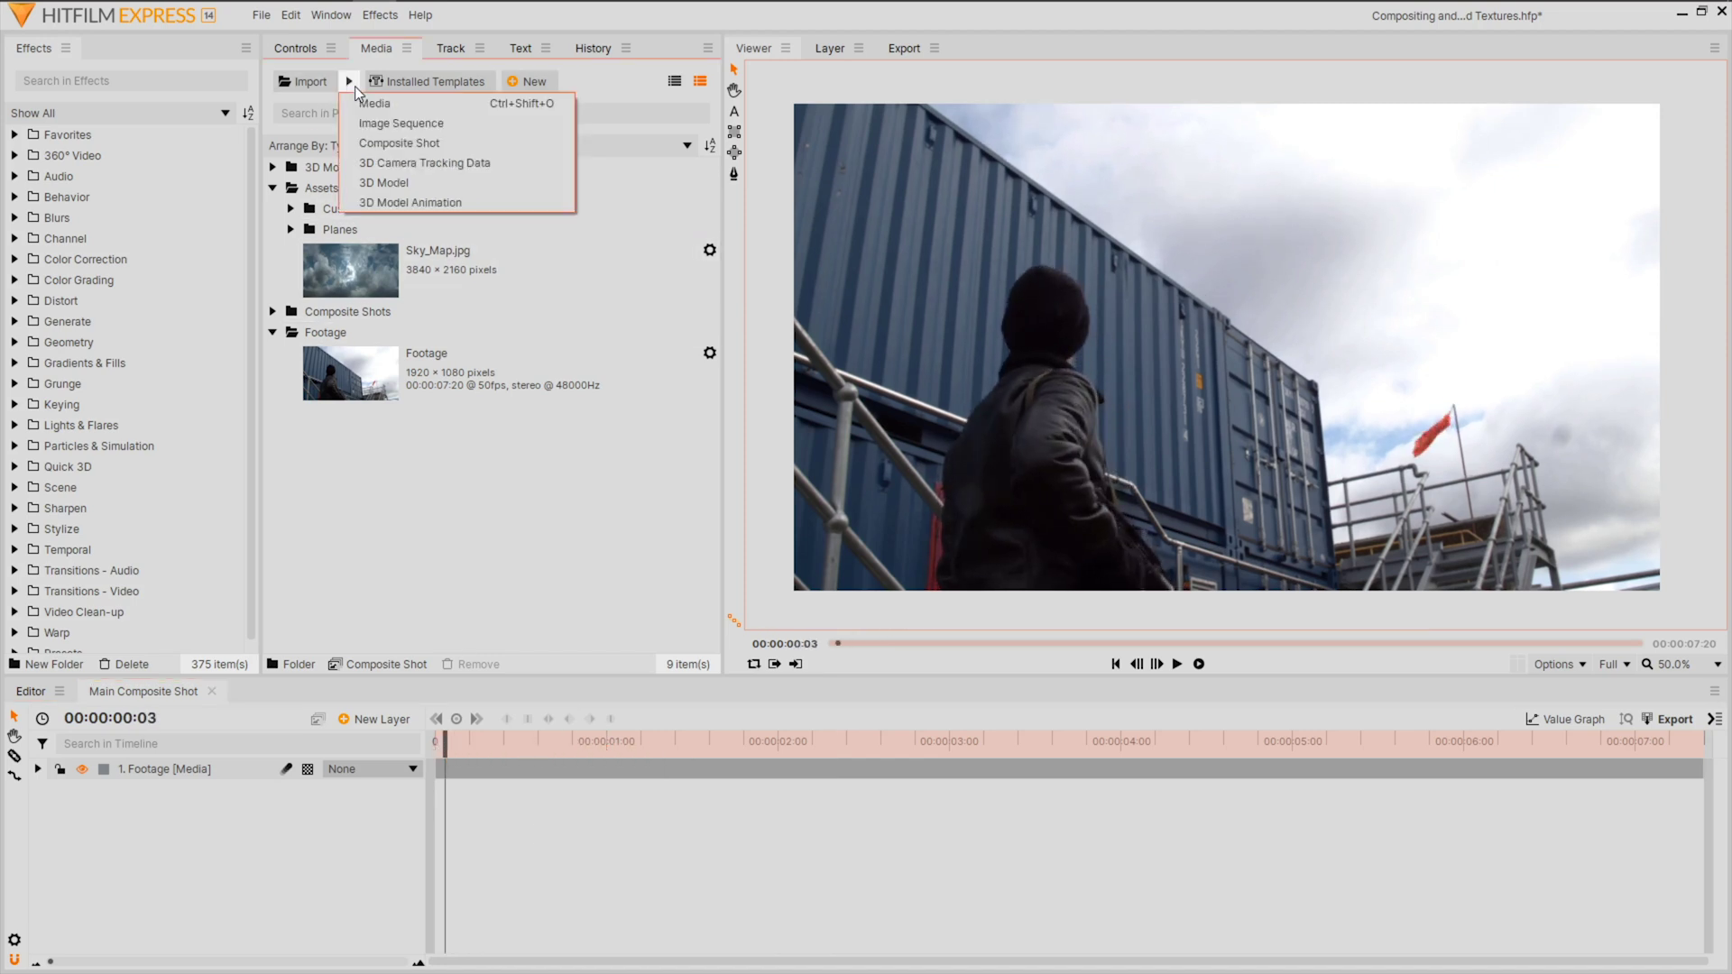
{"action": "left_click", "coordinate": [485, 188]}
{"action": "left_click", "coordinate": [316, 190]}
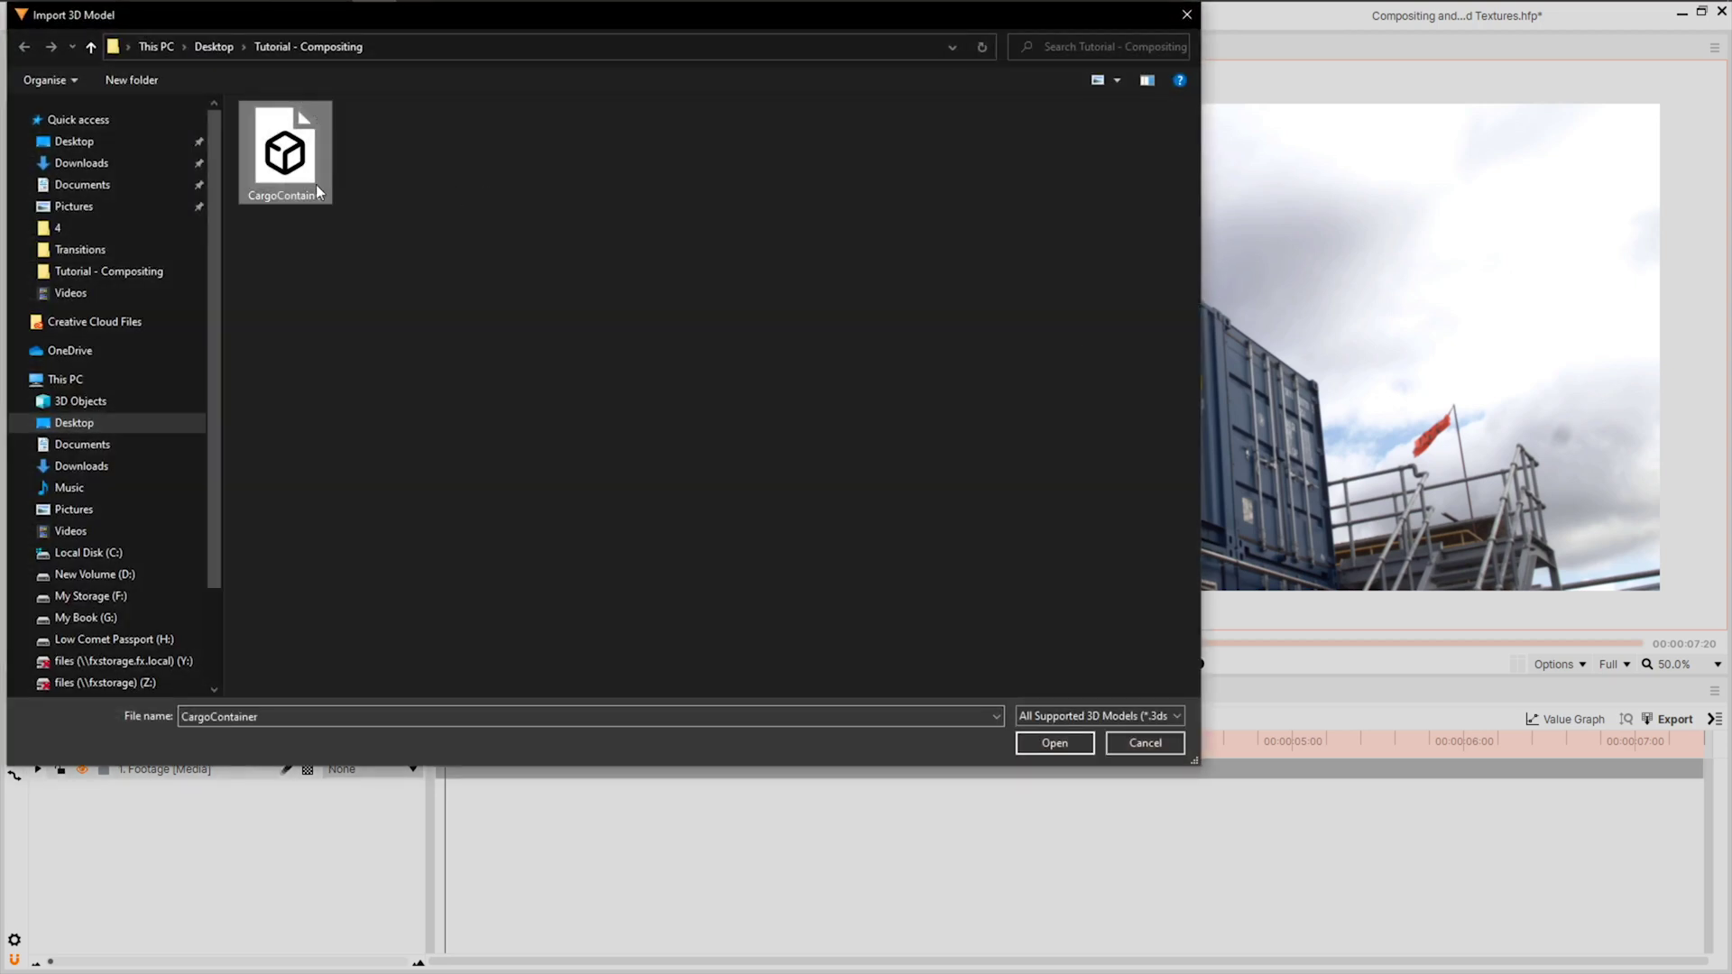
{"action": "left_click", "coordinate": [1065, 749]}
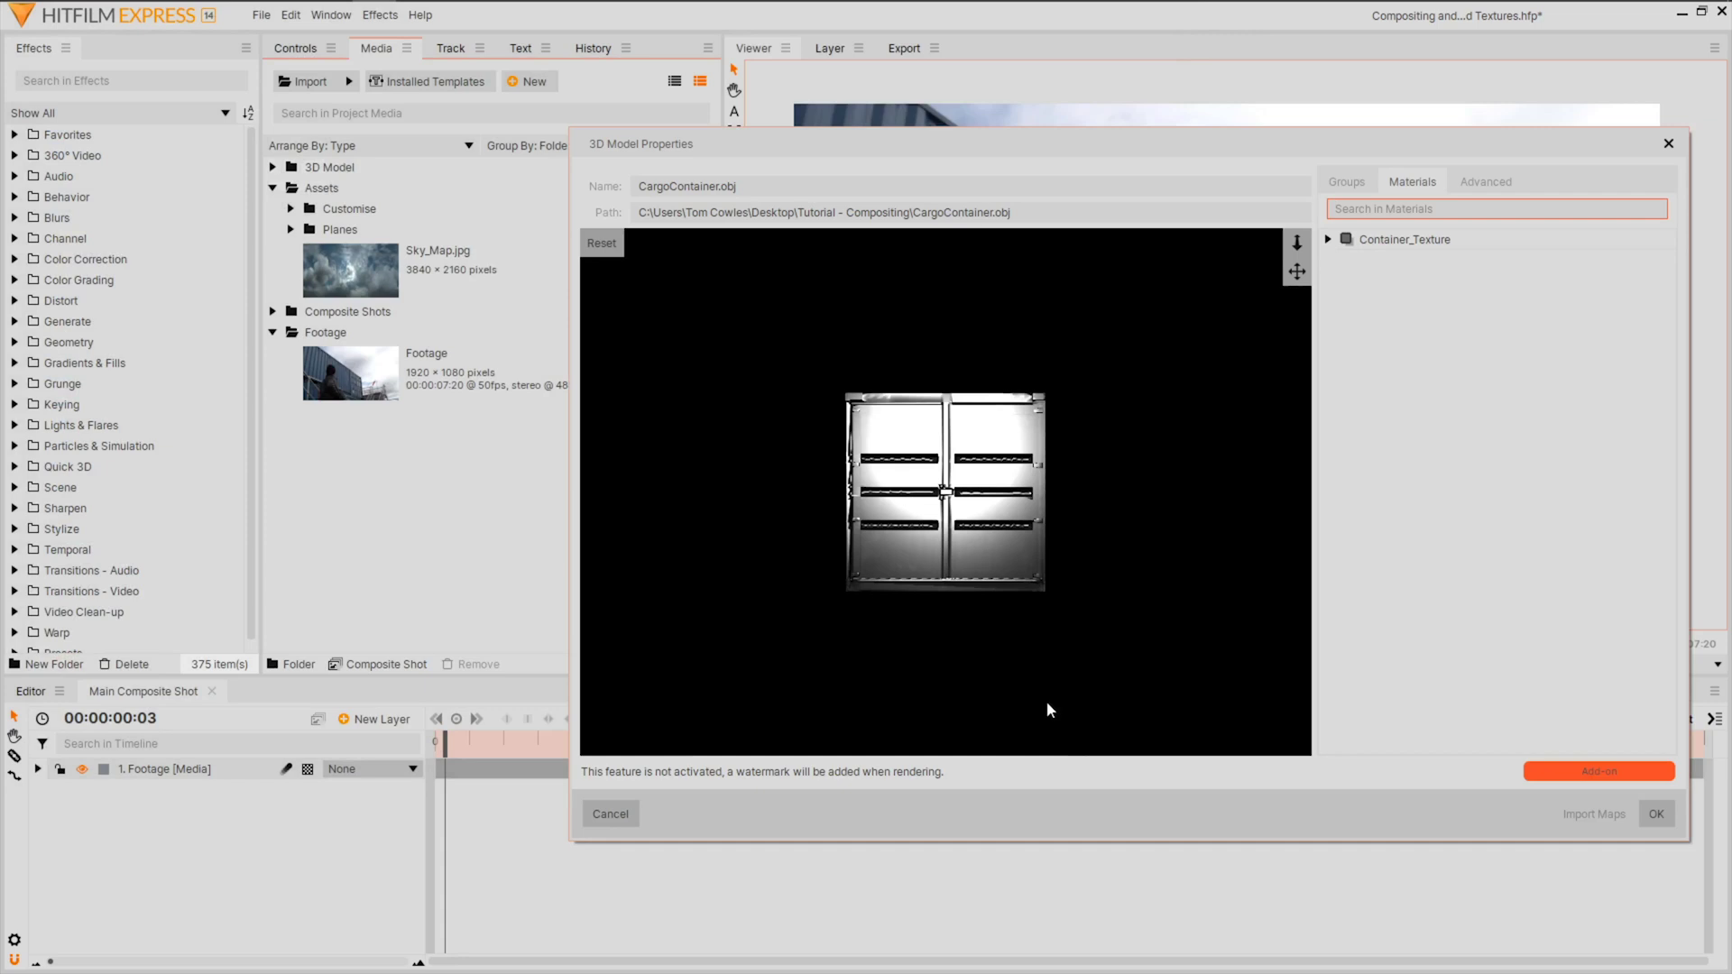
Set the CargoContainer.obj model's Normals Method to Generate Faceted in its Advanced settings
{"action": "left_click_drag", "start_coordinate": [1047, 703], "coordinate": [857, 548]}
{"action": "left_click", "coordinate": [1329, 239]}
{"action": "scroll", "coordinate": [929, 568], "scroll_direction": "up", "scroll_amount": 5}
{"action": "scroll", "coordinate": [881, 538], "scroll_direction": "down", "scroll_amount": 5}
{"action": "left_click", "coordinate": [1486, 181]}
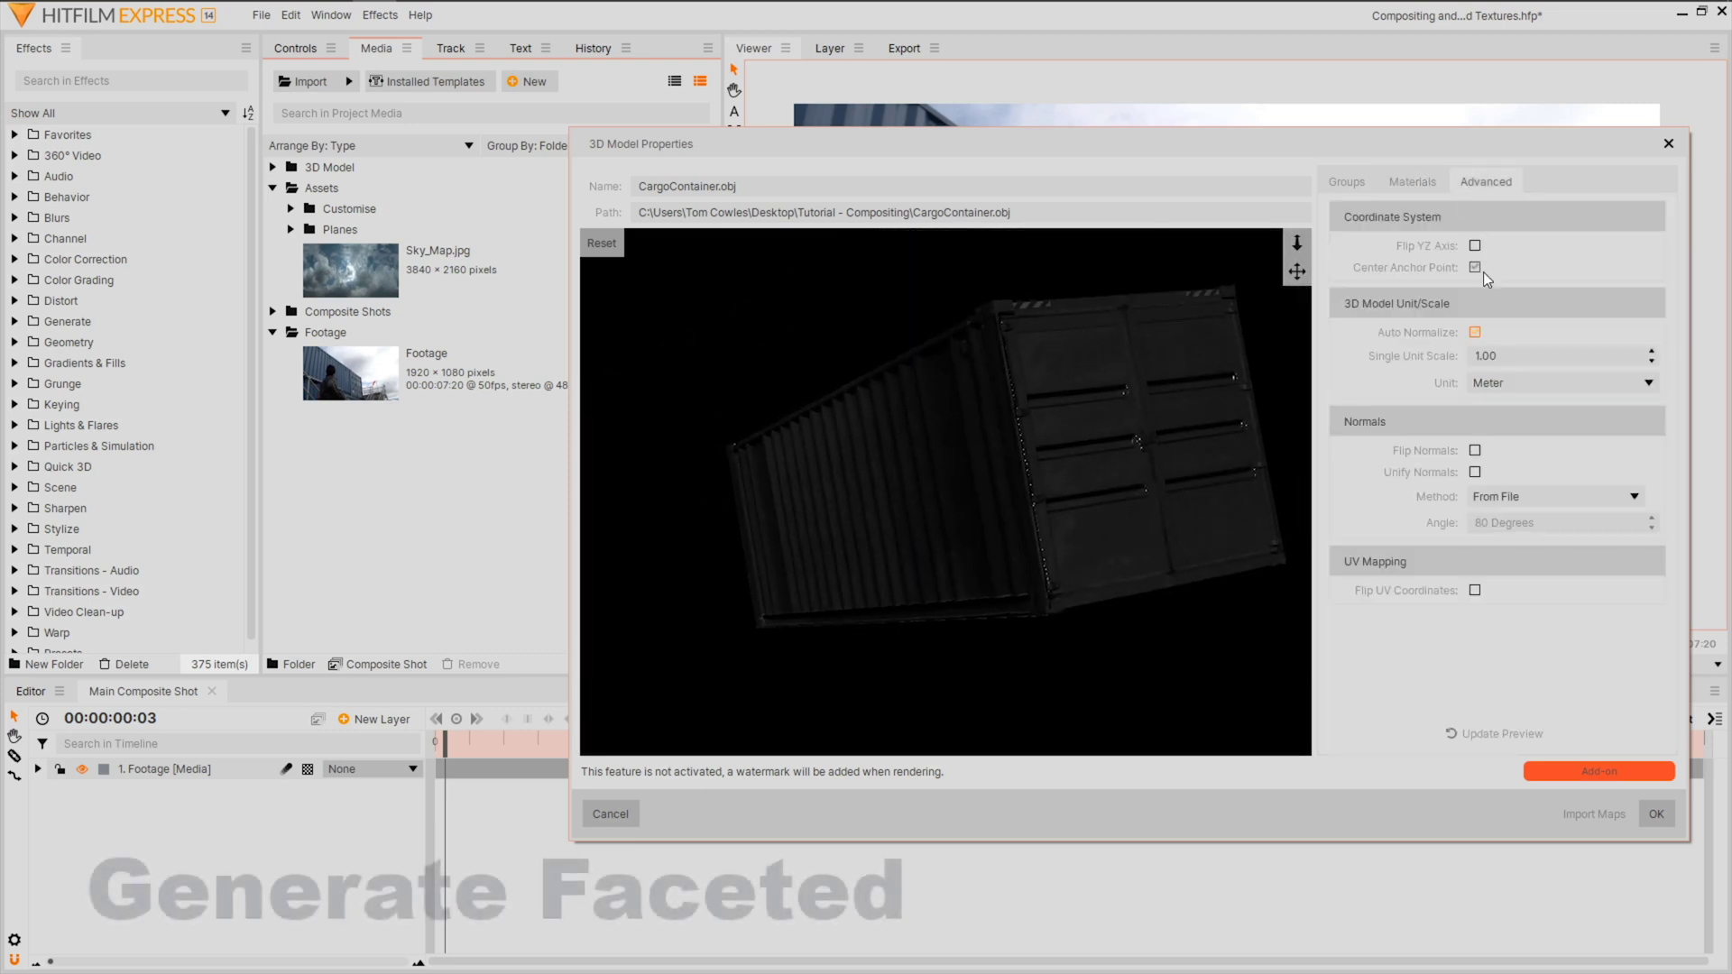
{"action": "left_click", "coordinate": [1534, 497]}
{"action": "left_click", "coordinate": [1560, 578]}
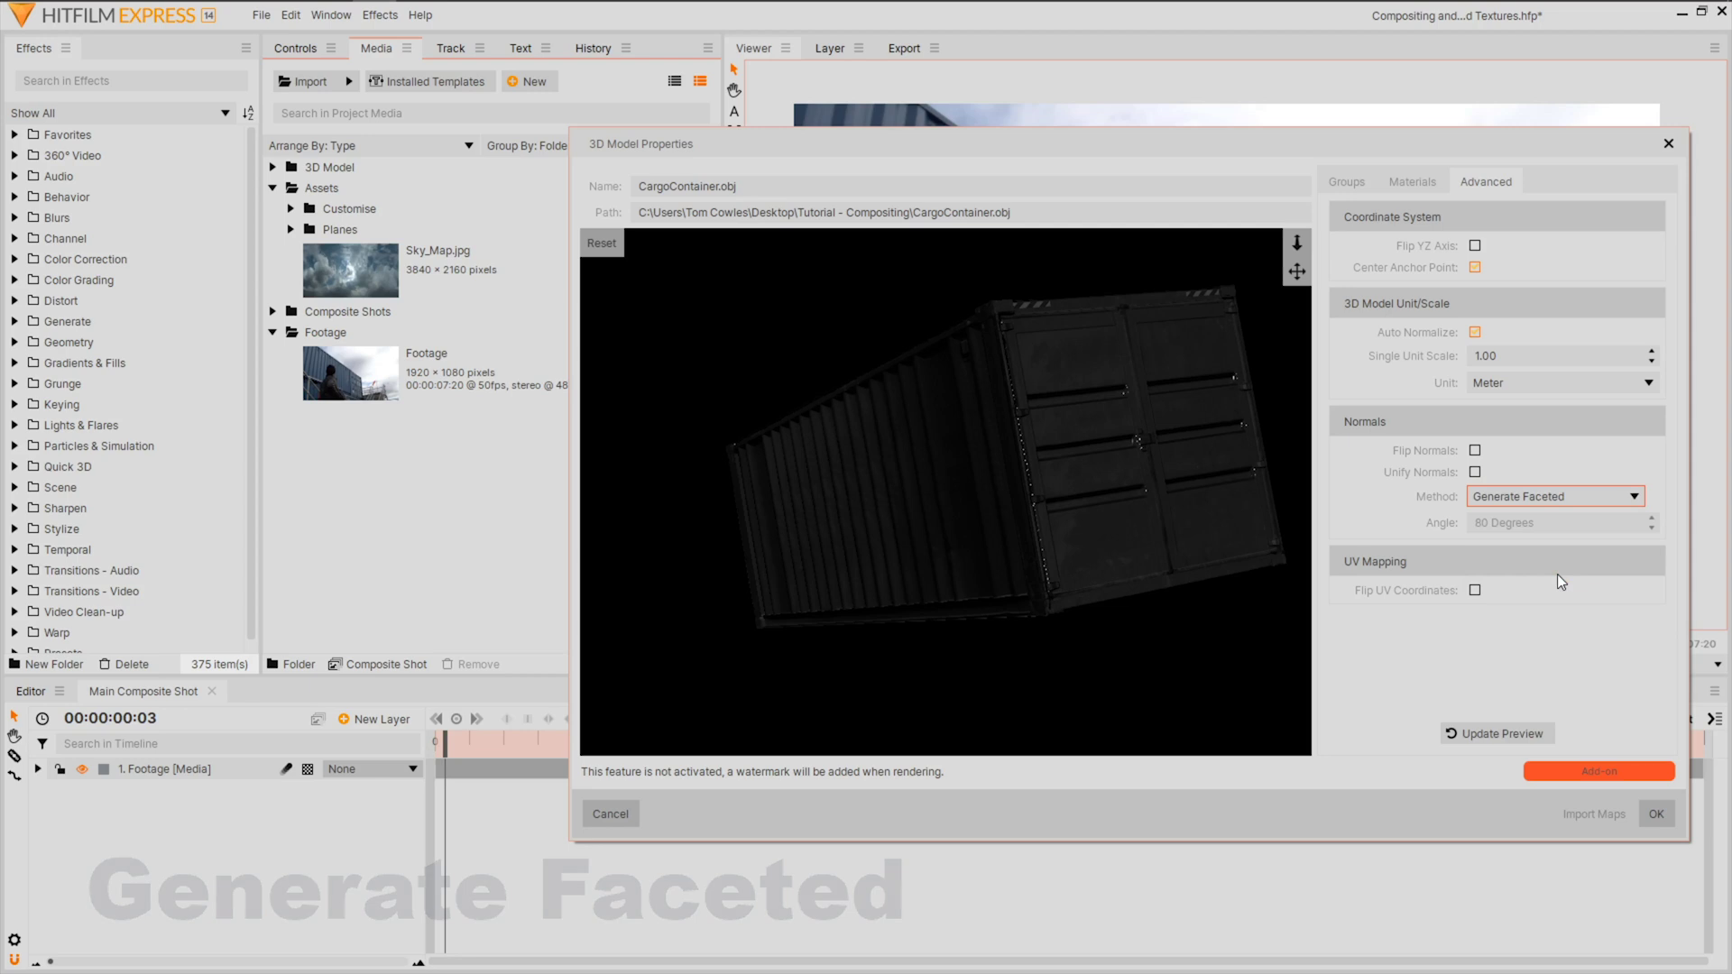
{"action": "mouse_move", "coordinate": [794, 501]}
{"action": "left_mouse_down"}
{"action": "mouse_move", "coordinate": [935, 476]}
{"action": "mouse_move", "coordinate": [788, 475]}
{"action": "left_mouse_up"}
Set Cook-Torrance illumination, Roughness 20 and Specular Reflectance 2, then import the texture maps
{"action": "left_click", "coordinate": [1412, 182]}
{"action": "left_click", "coordinate": [1540, 450]}
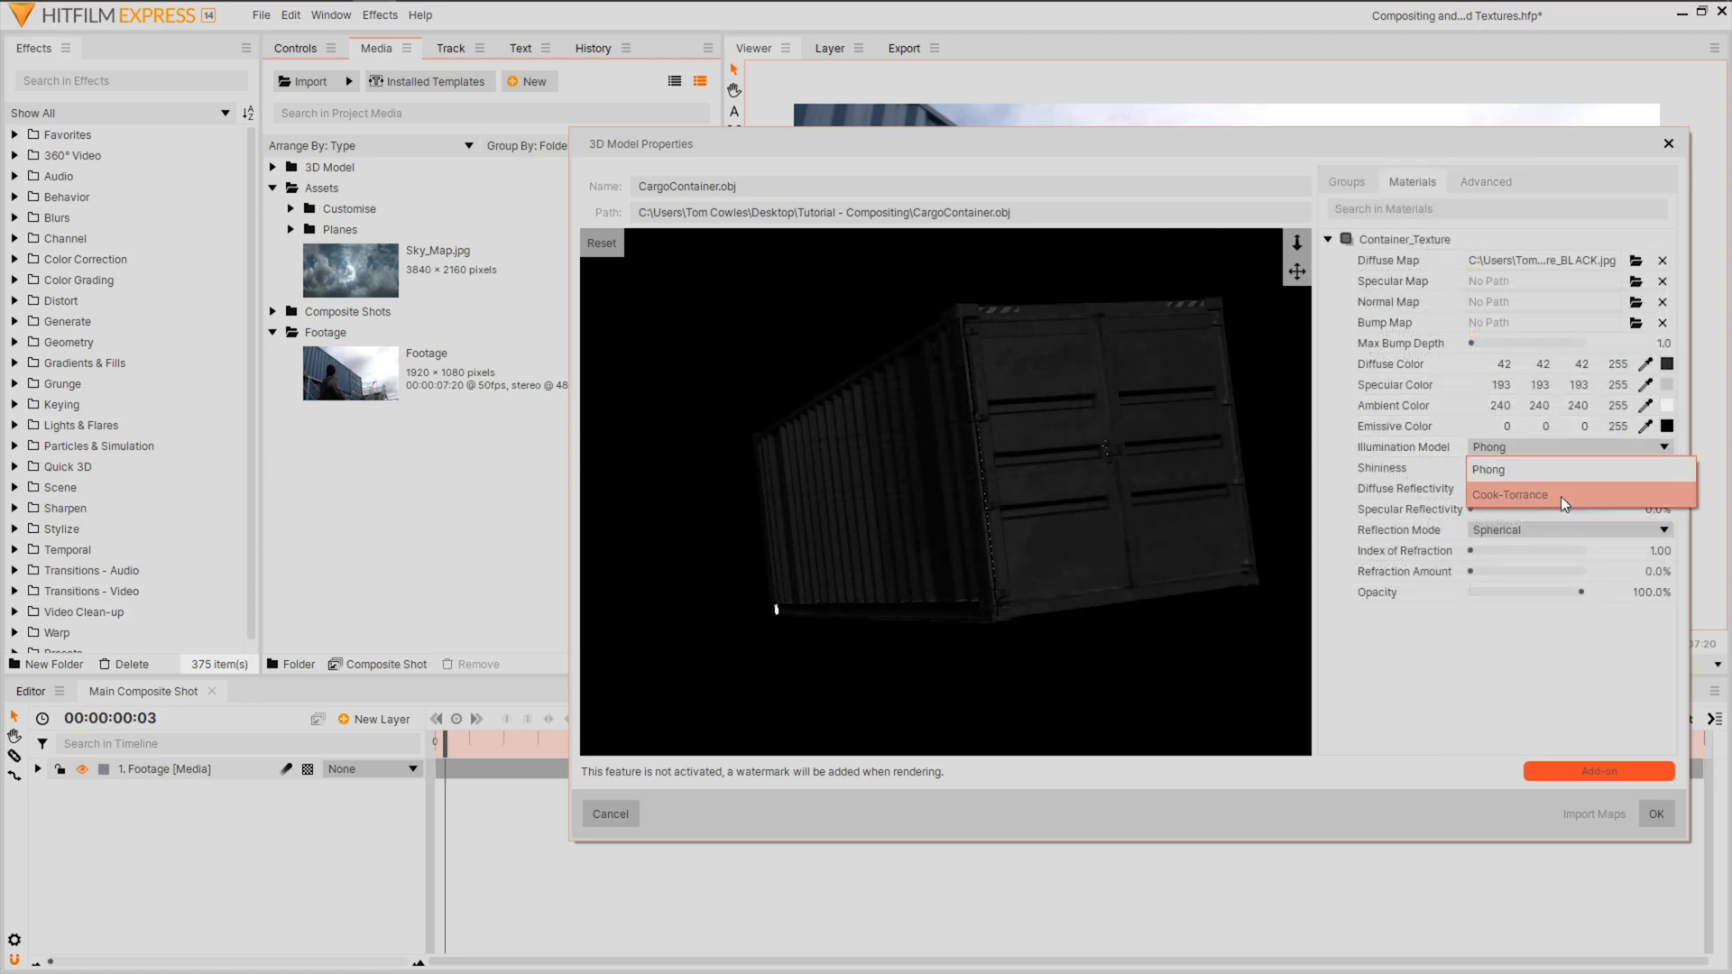
{"action": "left_click", "coordinate": [1561, 495]}
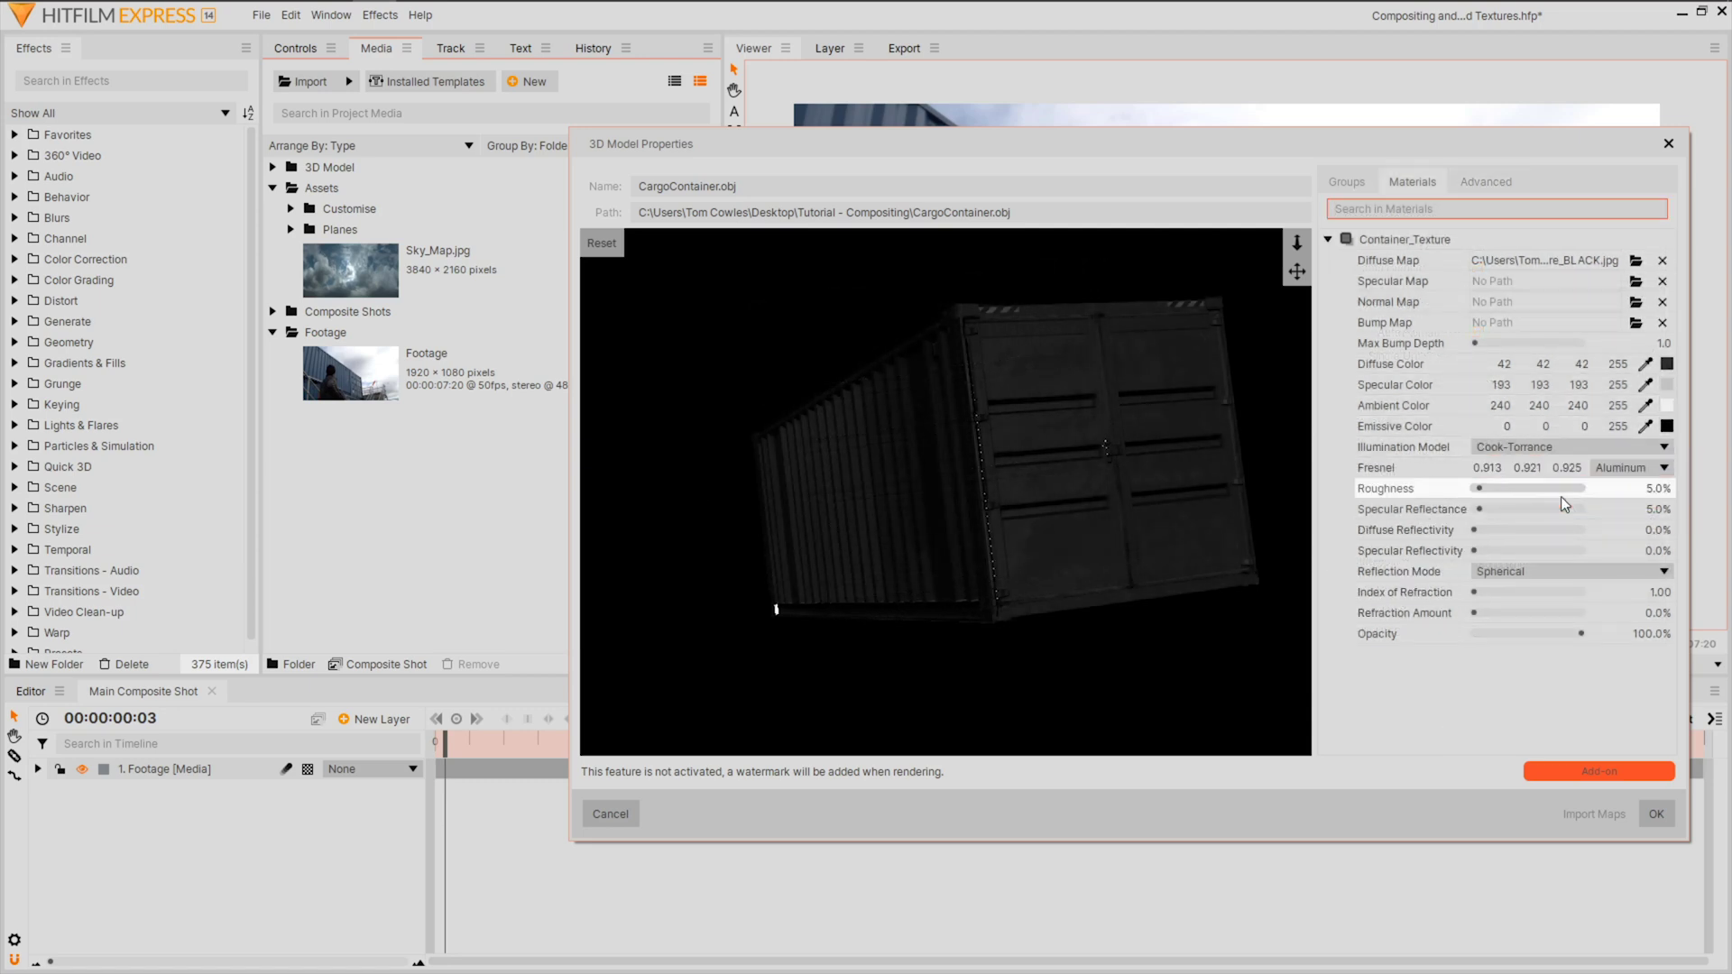
{"action": "left_click", "coordinate": [1653, 488]}
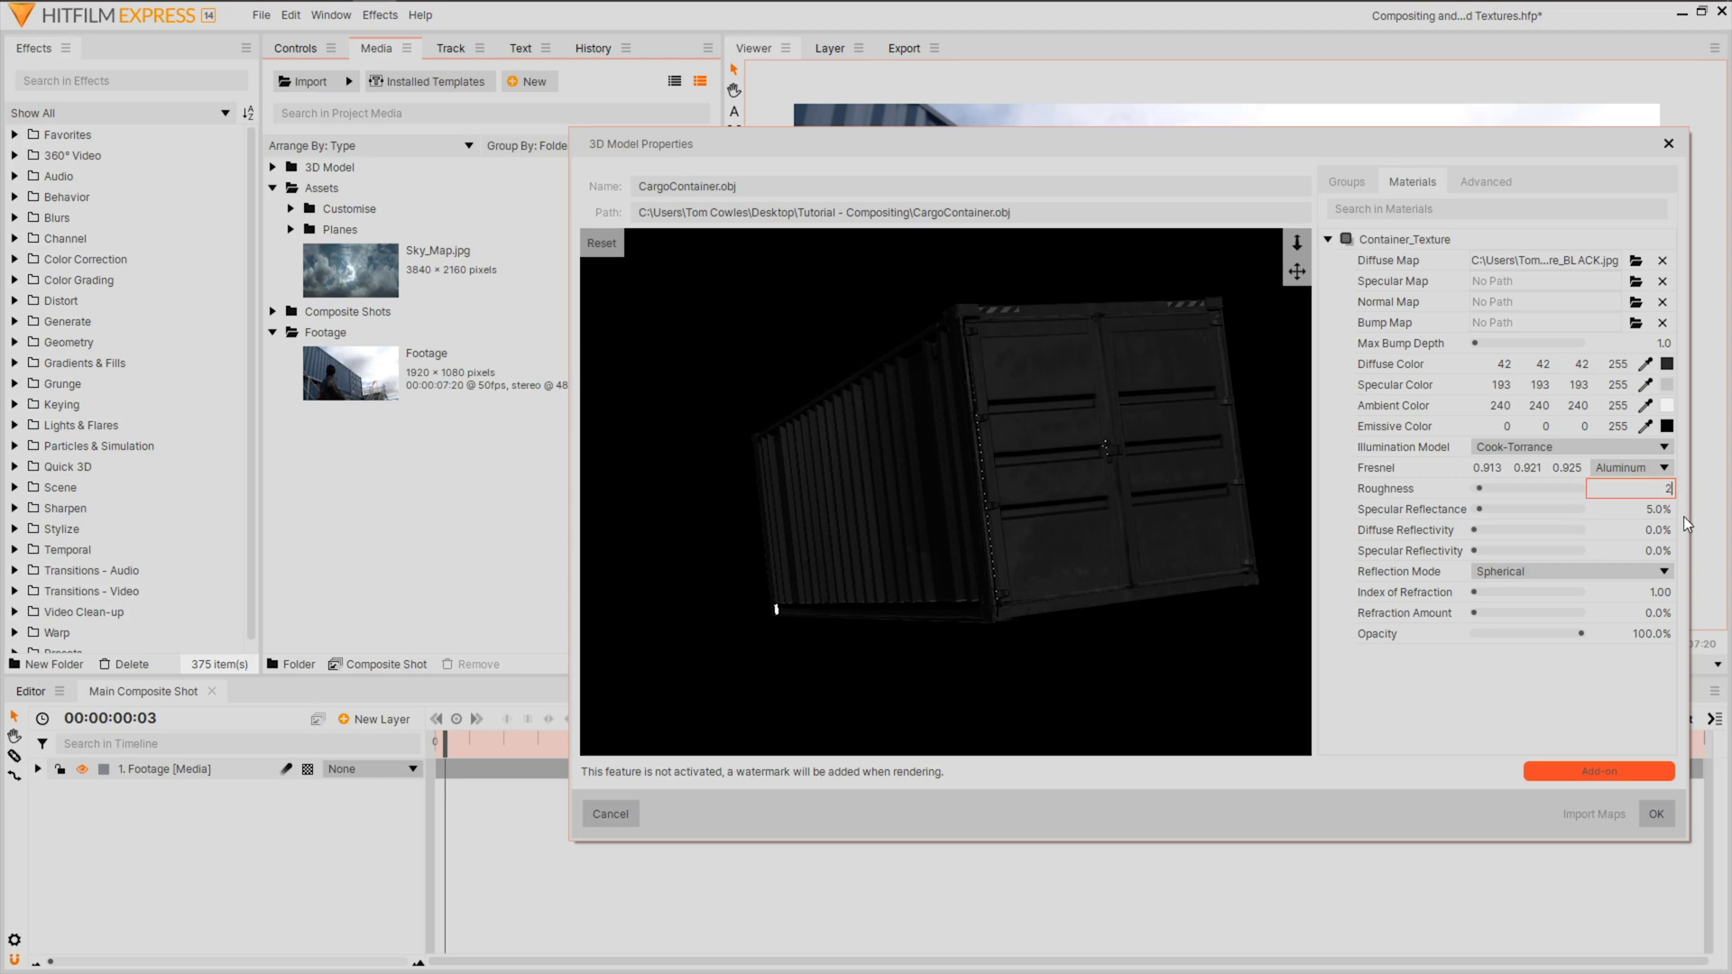
{"action": "type", "text": "20"}
{"action": "key", "text": "Tab"}
{"action": "type", "text": "2"}
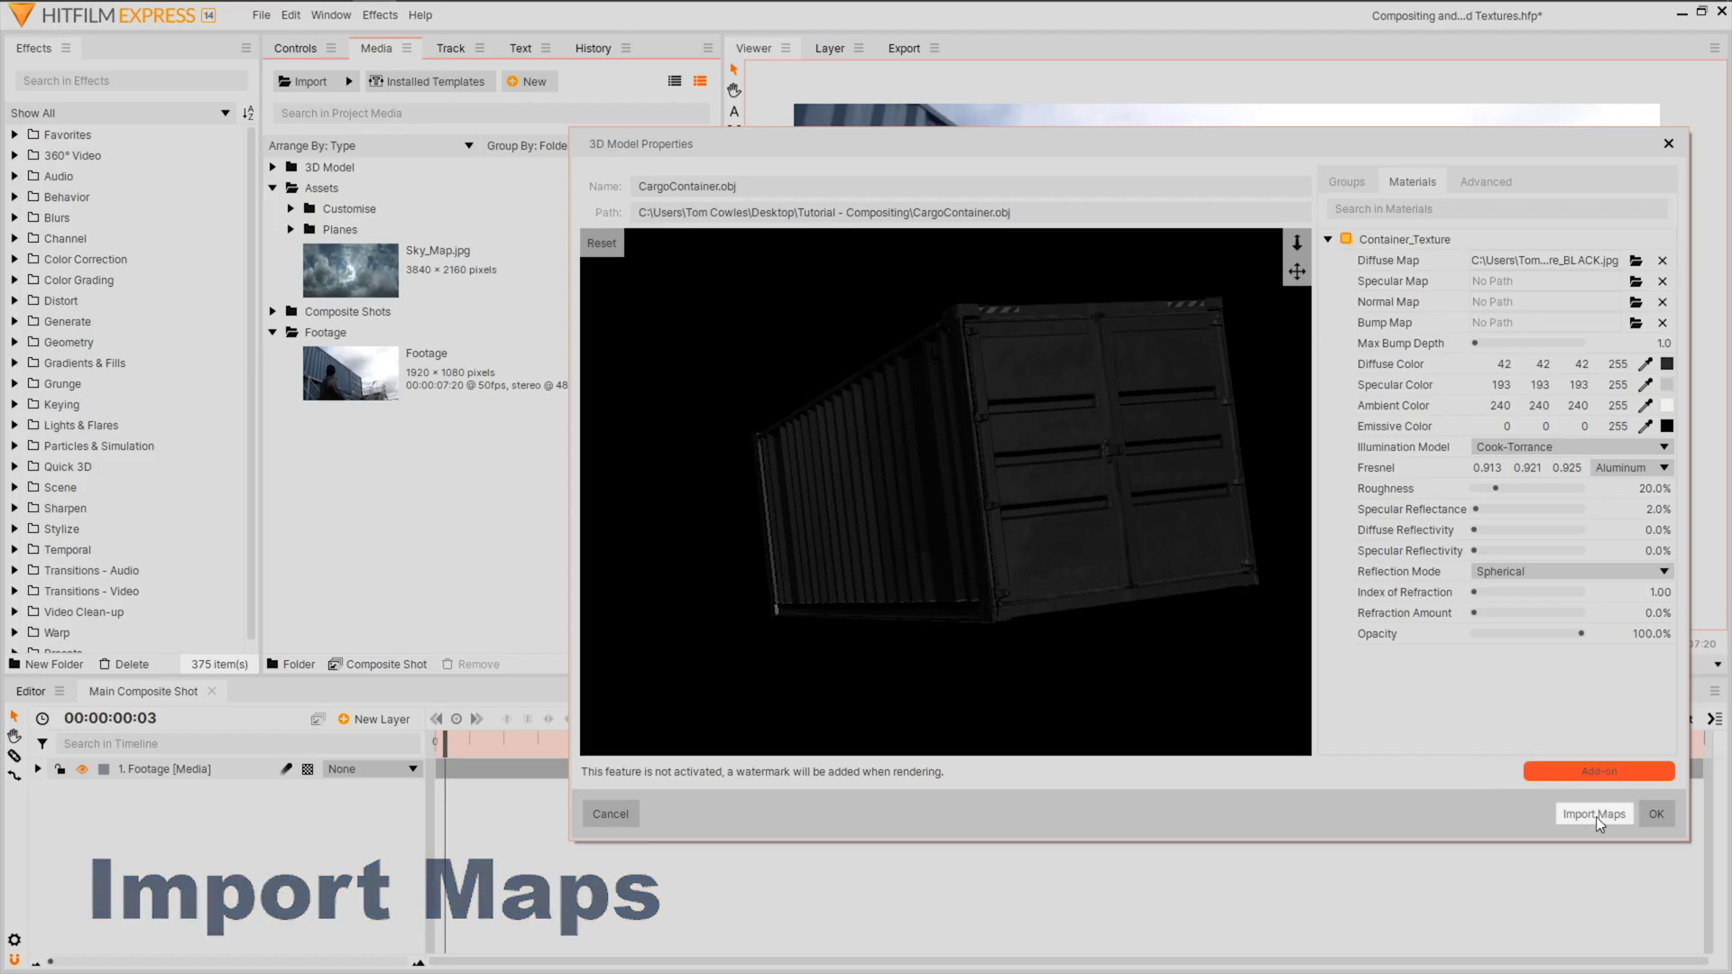
{"action": "left_click", "coordinate": [1595, 815]}
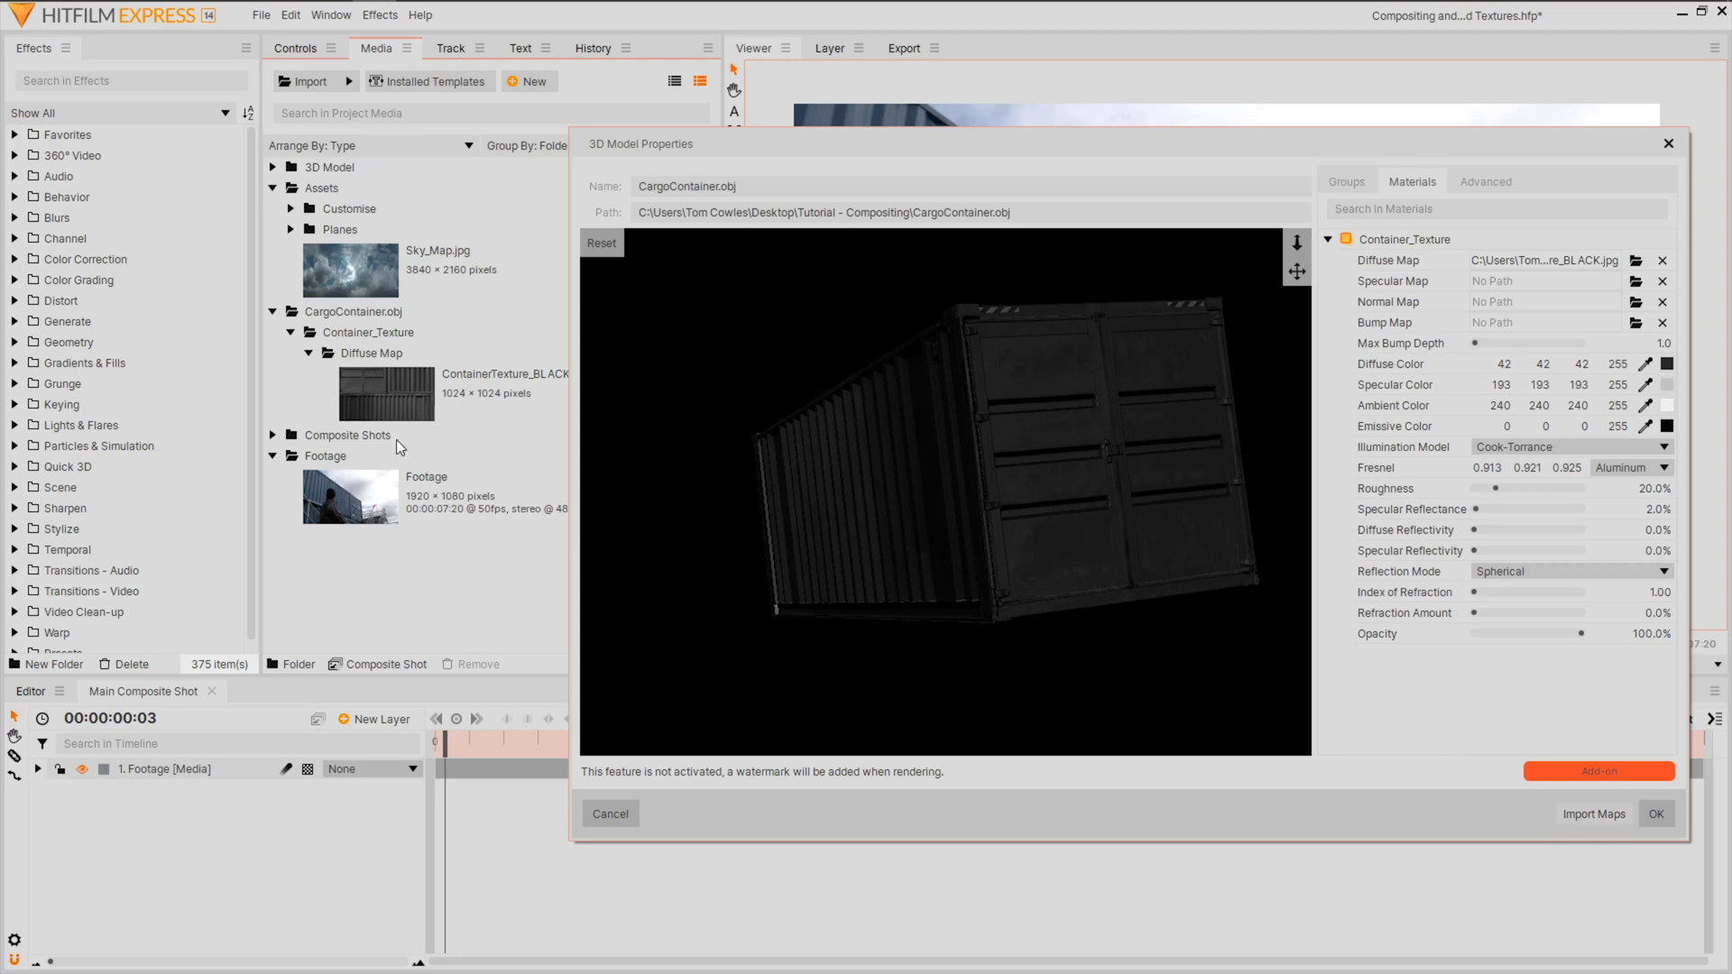
Close the model properties and draw a mask on the Footage layer around the containers
{"action": "left_click", "coordinate": [1658, 815]}
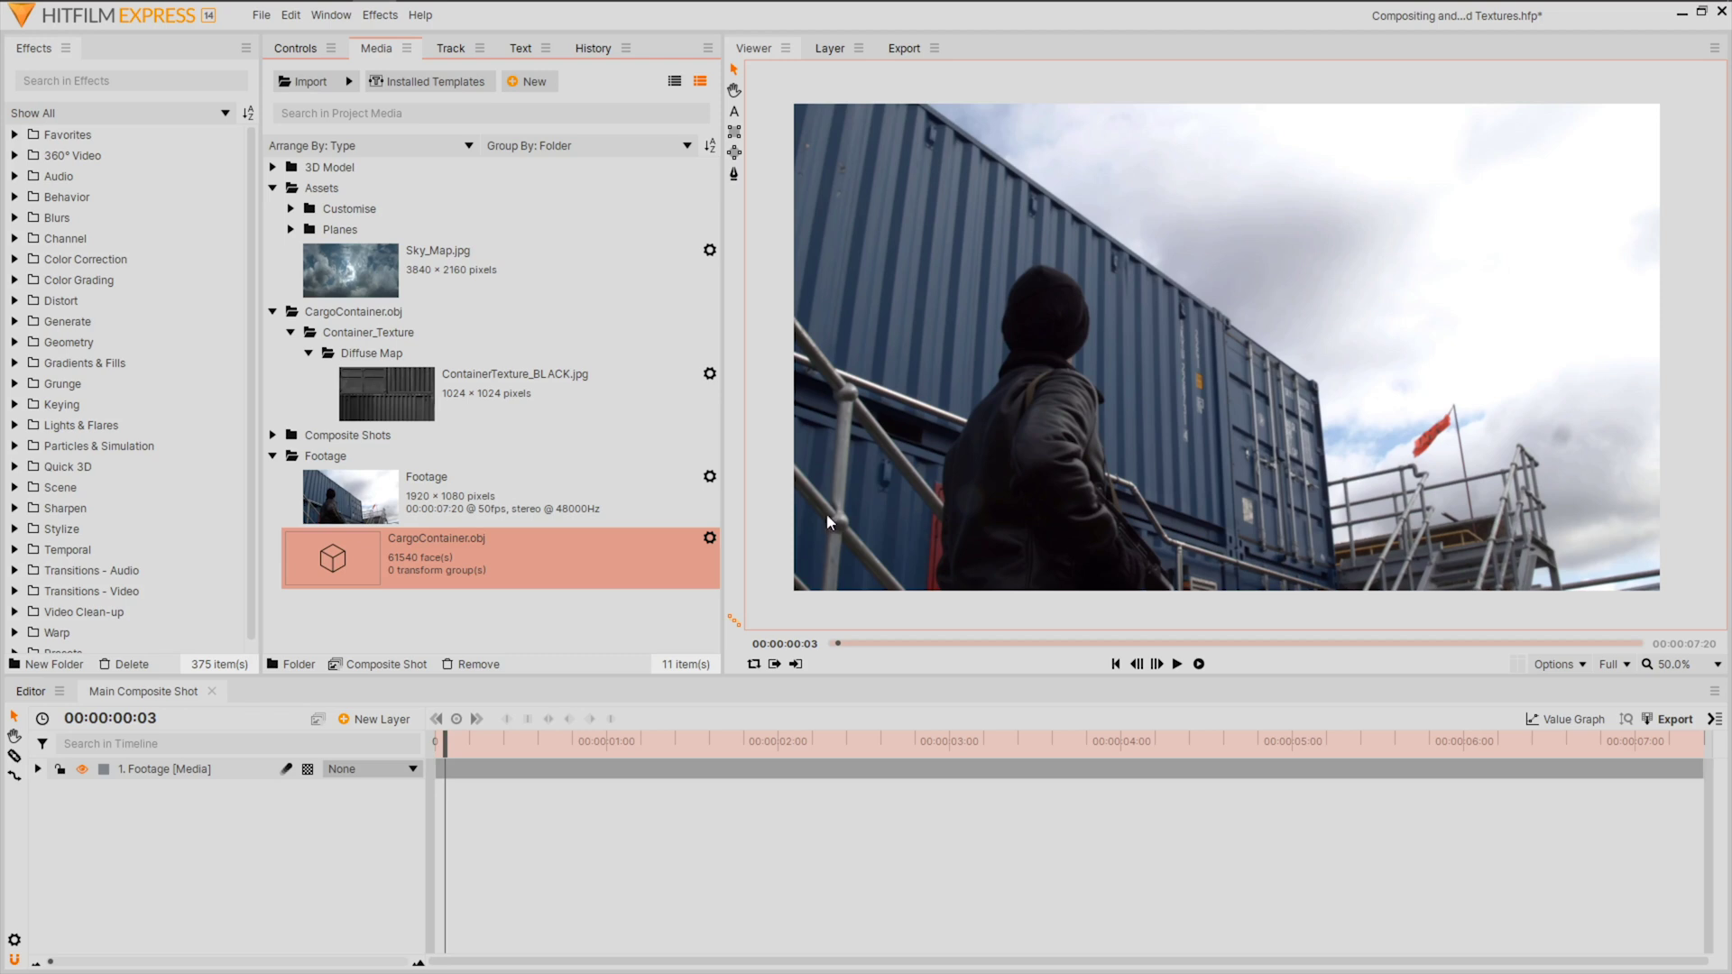
{"action": "left_click", "coordinate": [733, 174]}
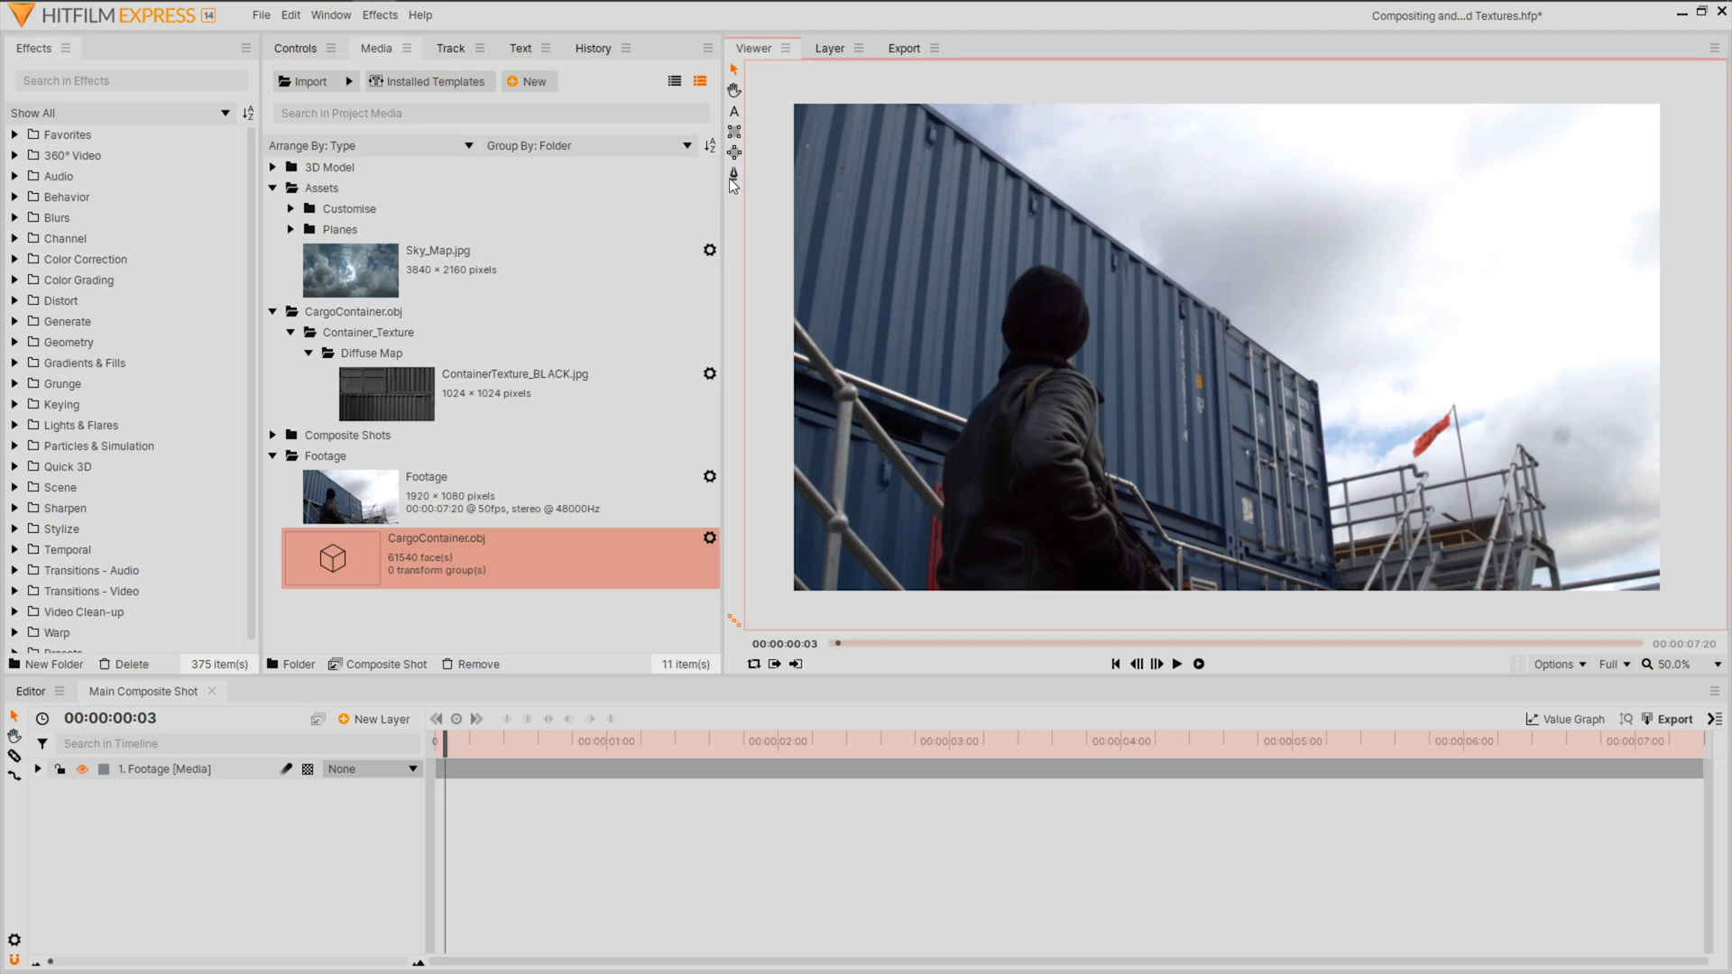
{"action": "left_click", "coordinate": [181, 770]}
{"action": "left_click", "coordinate": [918, 100]}
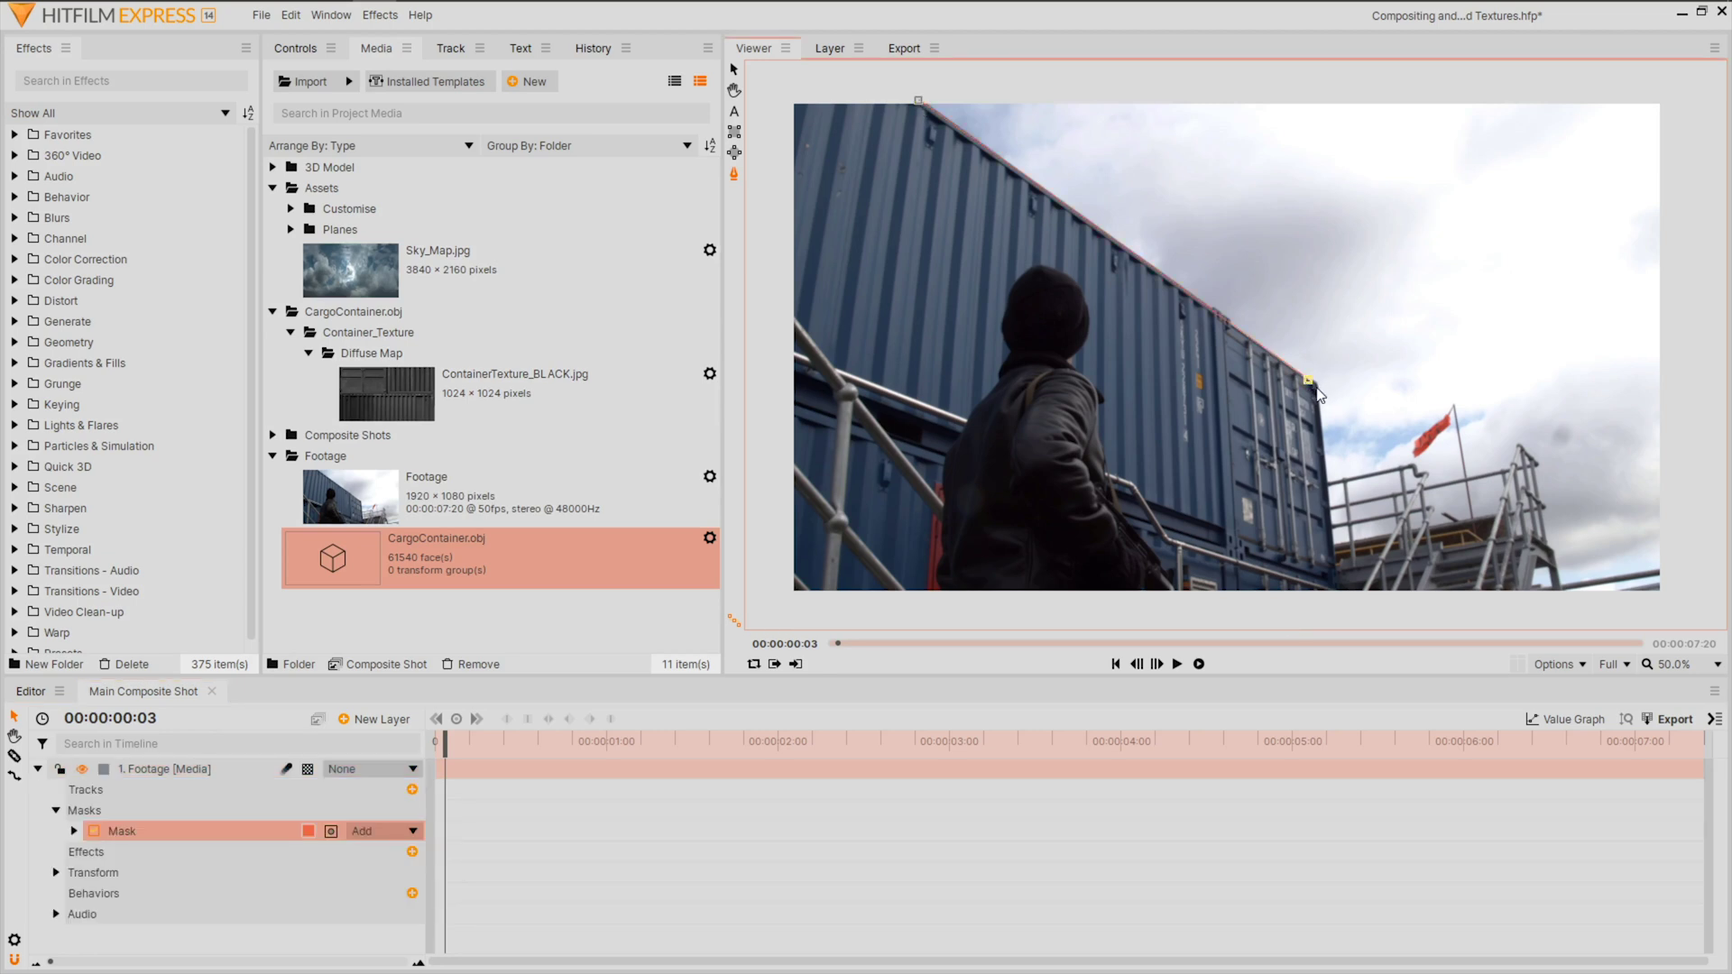
{"action": "left_click", "coordinate": [1339, 592]}
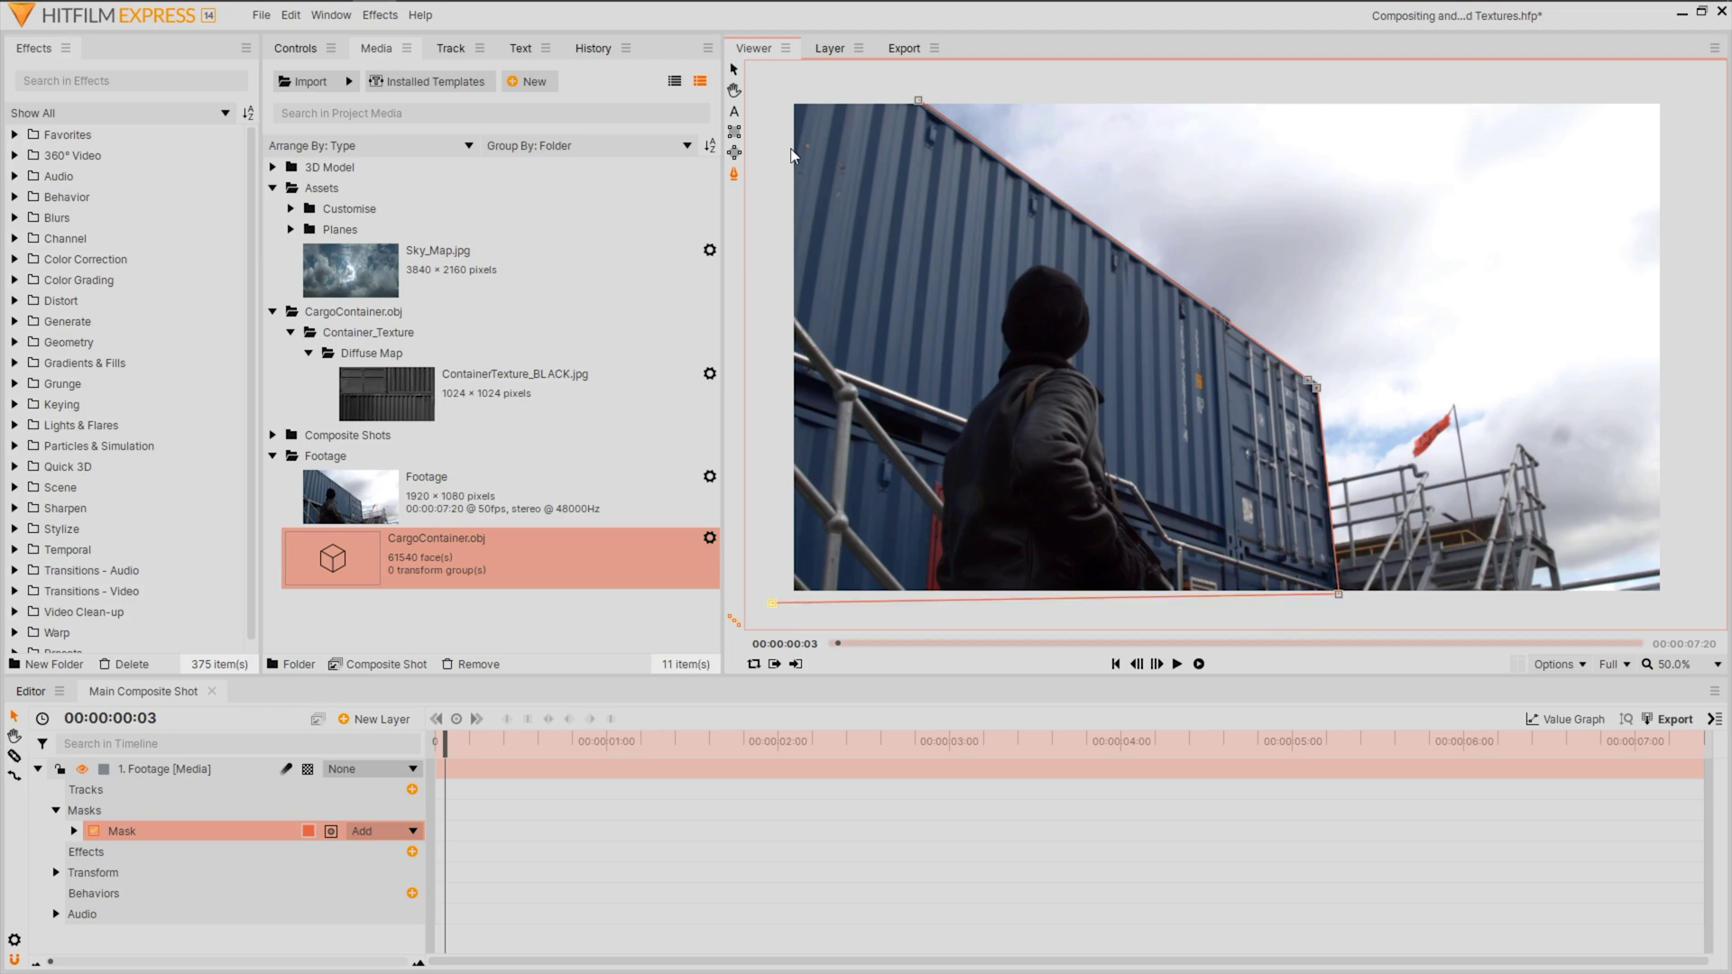
{"action": "left_click", "coordinate": [778, 87]}
{"action": "left_click", "coordinate": [919, 99]}
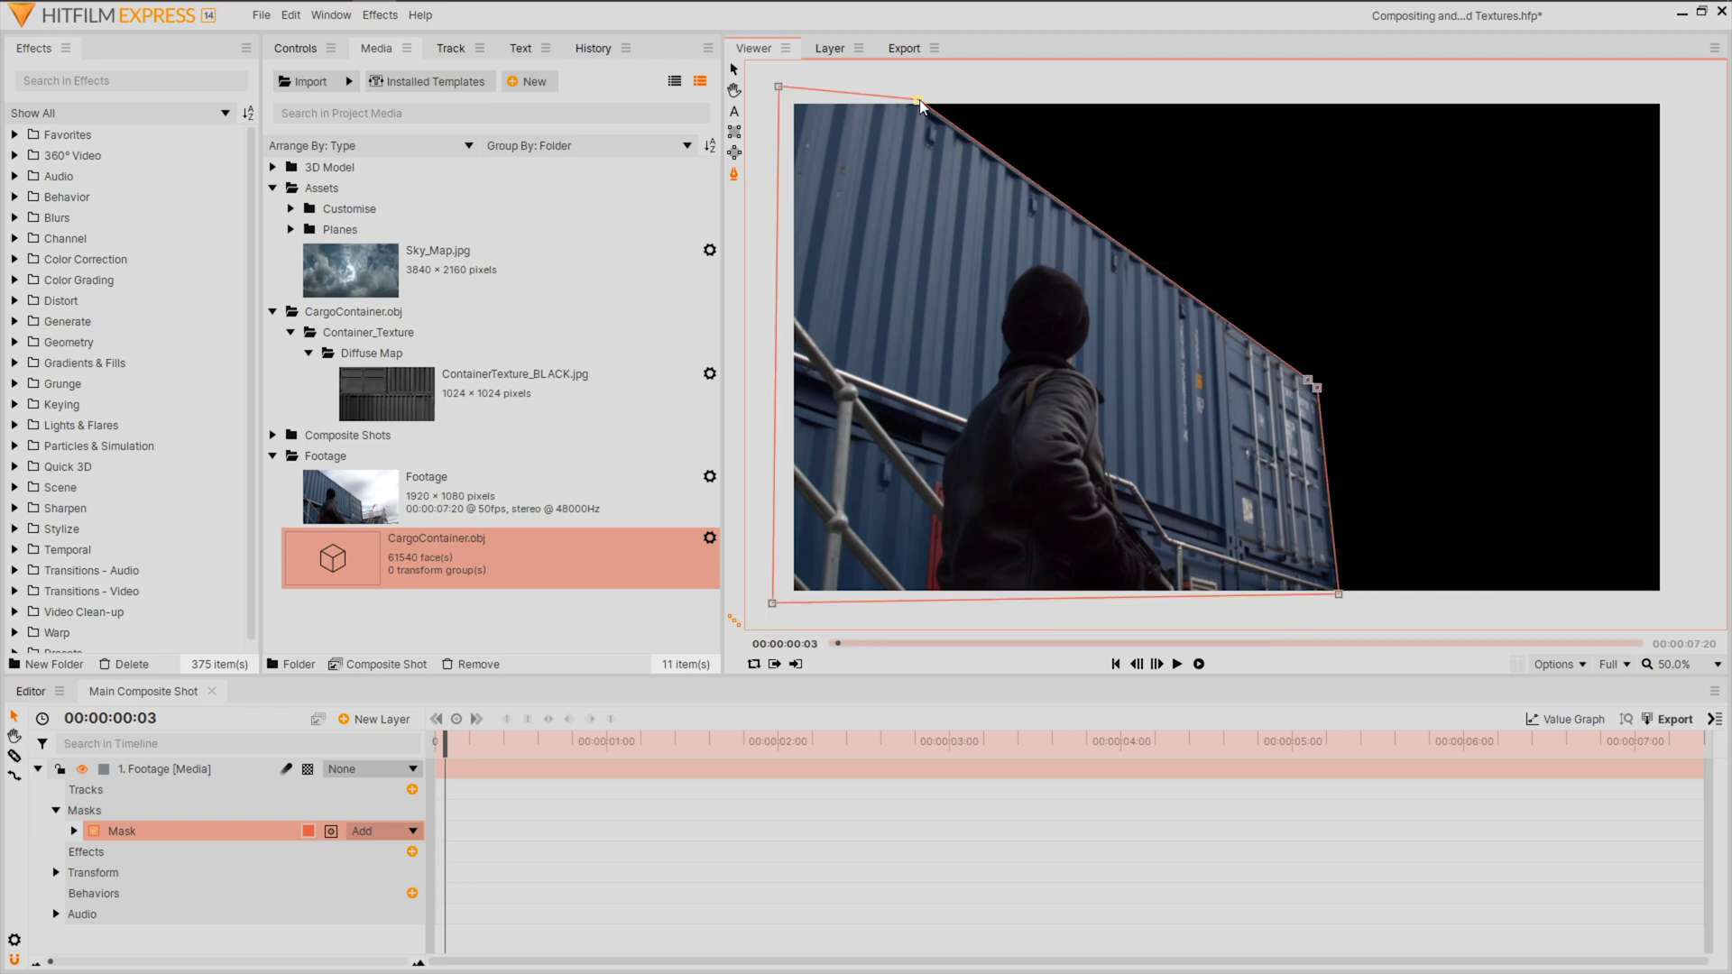
Place Sky_Map.jpg below the footage, scaling it down and shifting it up and right
{"action": "left_click_drag", "start_coordinate": [440, 257], "coordinate": [263, 920]}
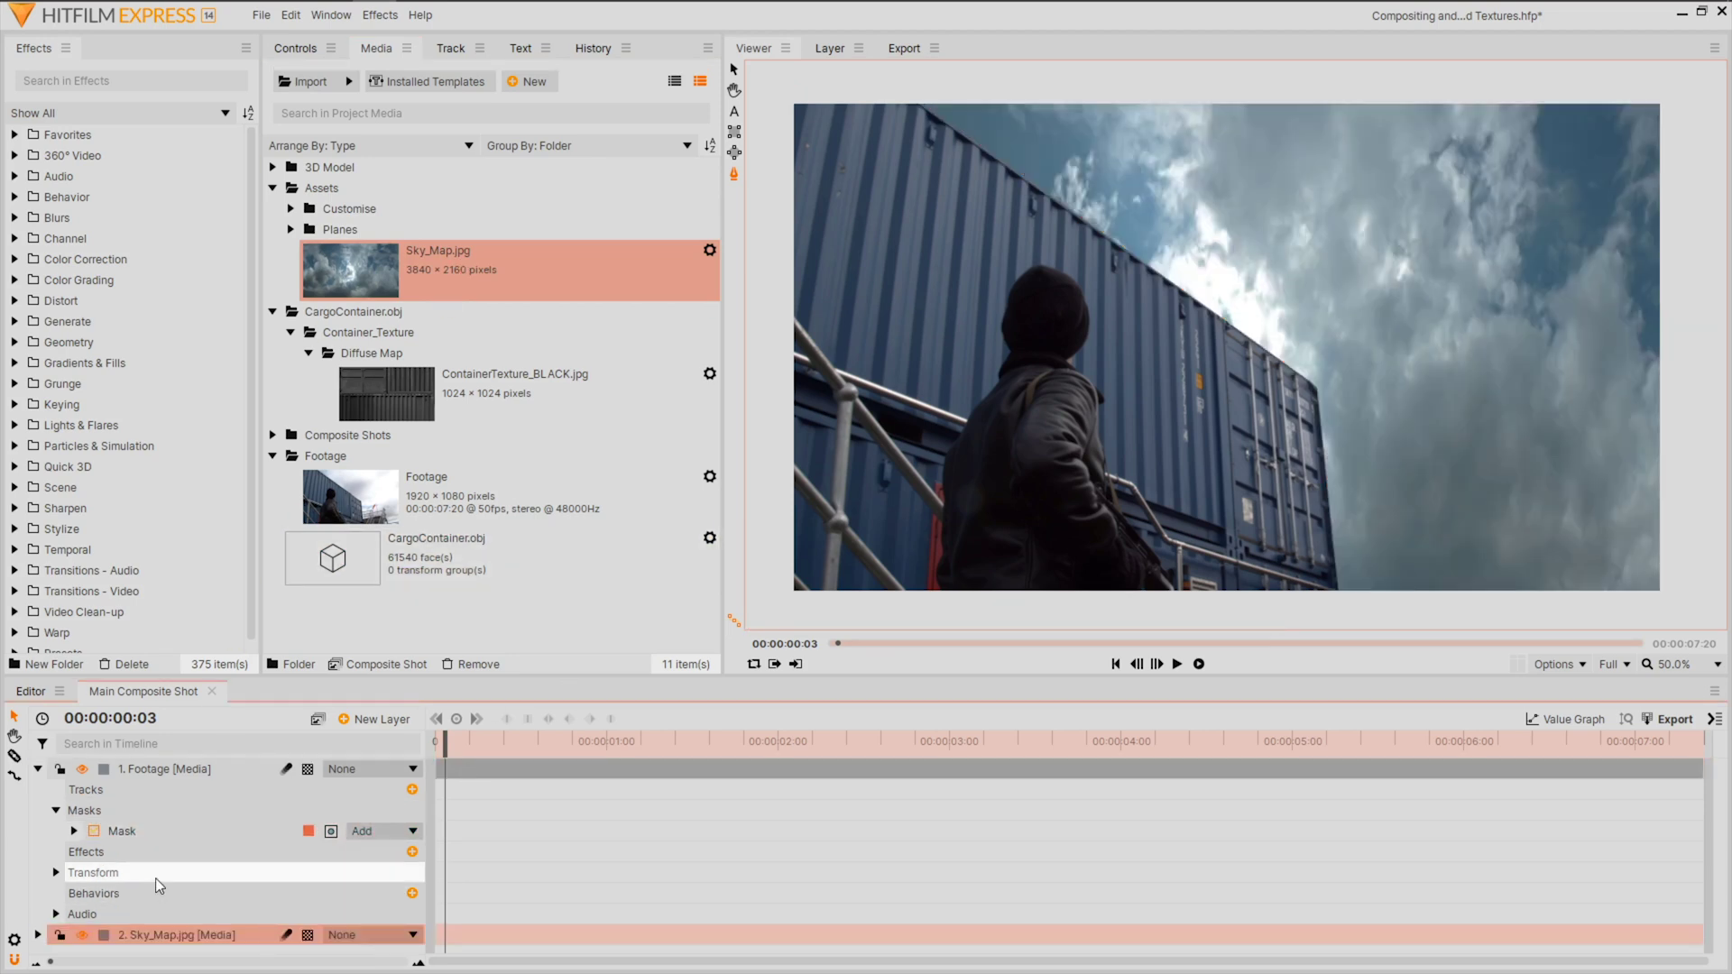
{"action": "left_click", "coordinate": [163, 935]}
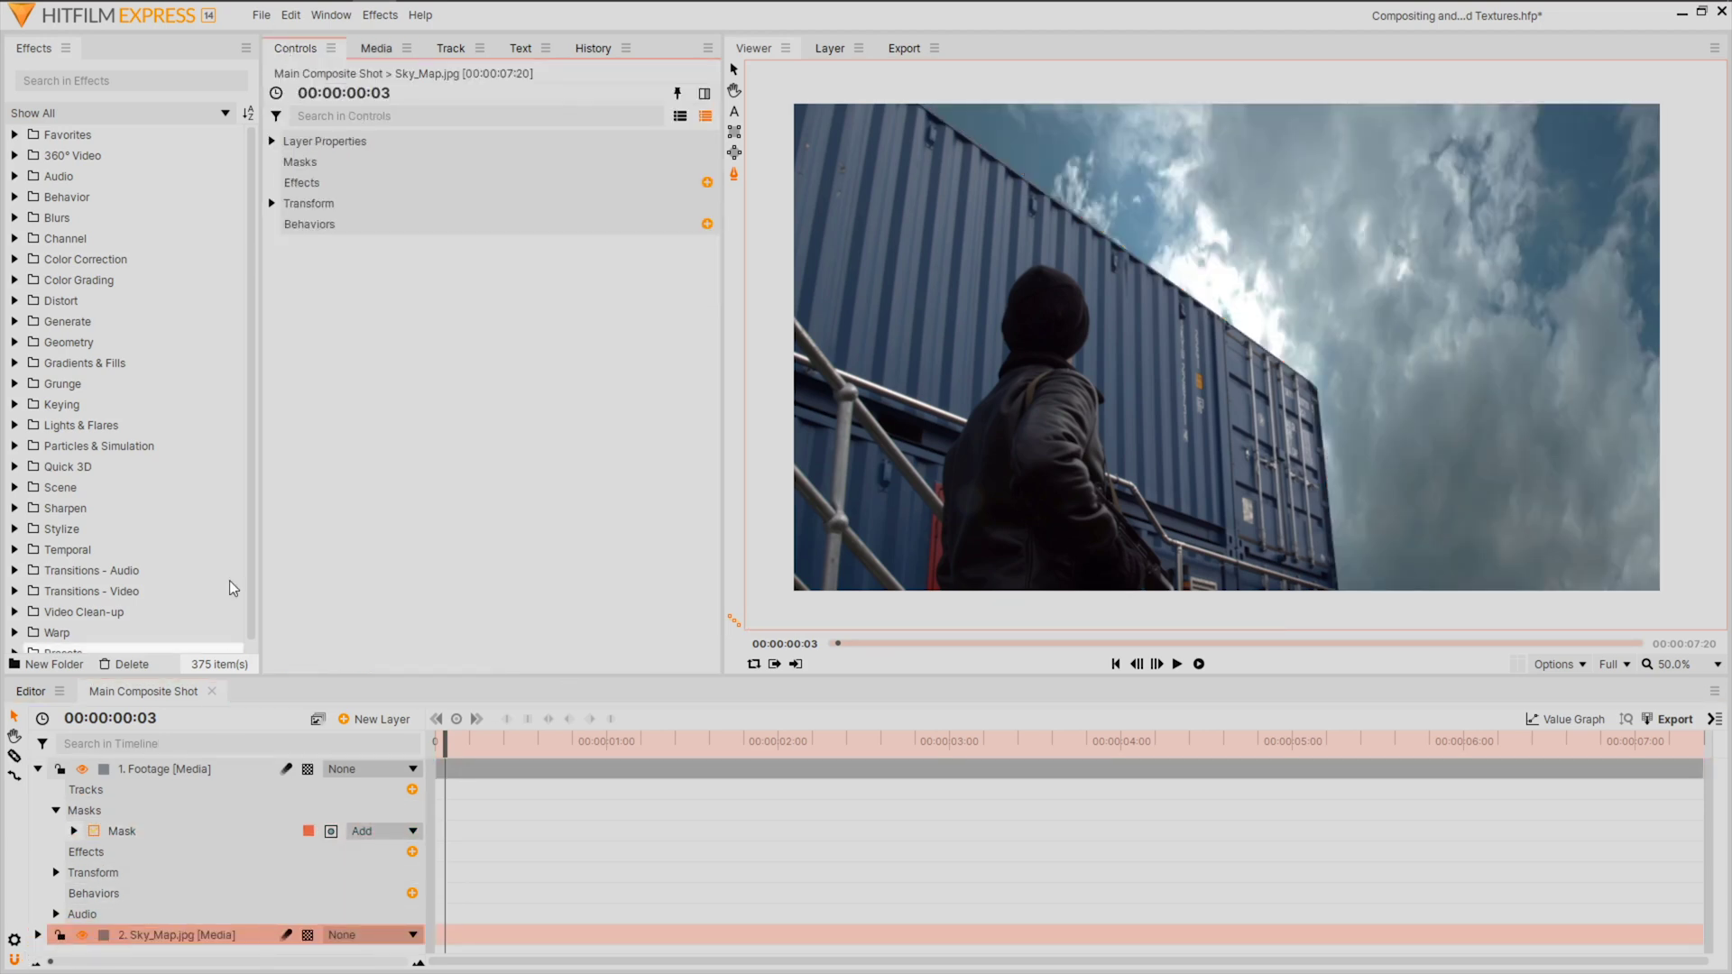
{"action": "left_click", "coordinate": [376, 47]}
{"action": "scroll", "coordinate": [902, 180], "scroll_direction": "down", "scroll_amount": 2}
{"action": "left_click_drag", "start_coordinate": [820, 105], "coordinate": [959, 186]}
{"action": "left_click_drag", "start_coordinate": [1315, 346], "coordinate": [1371, 316]}
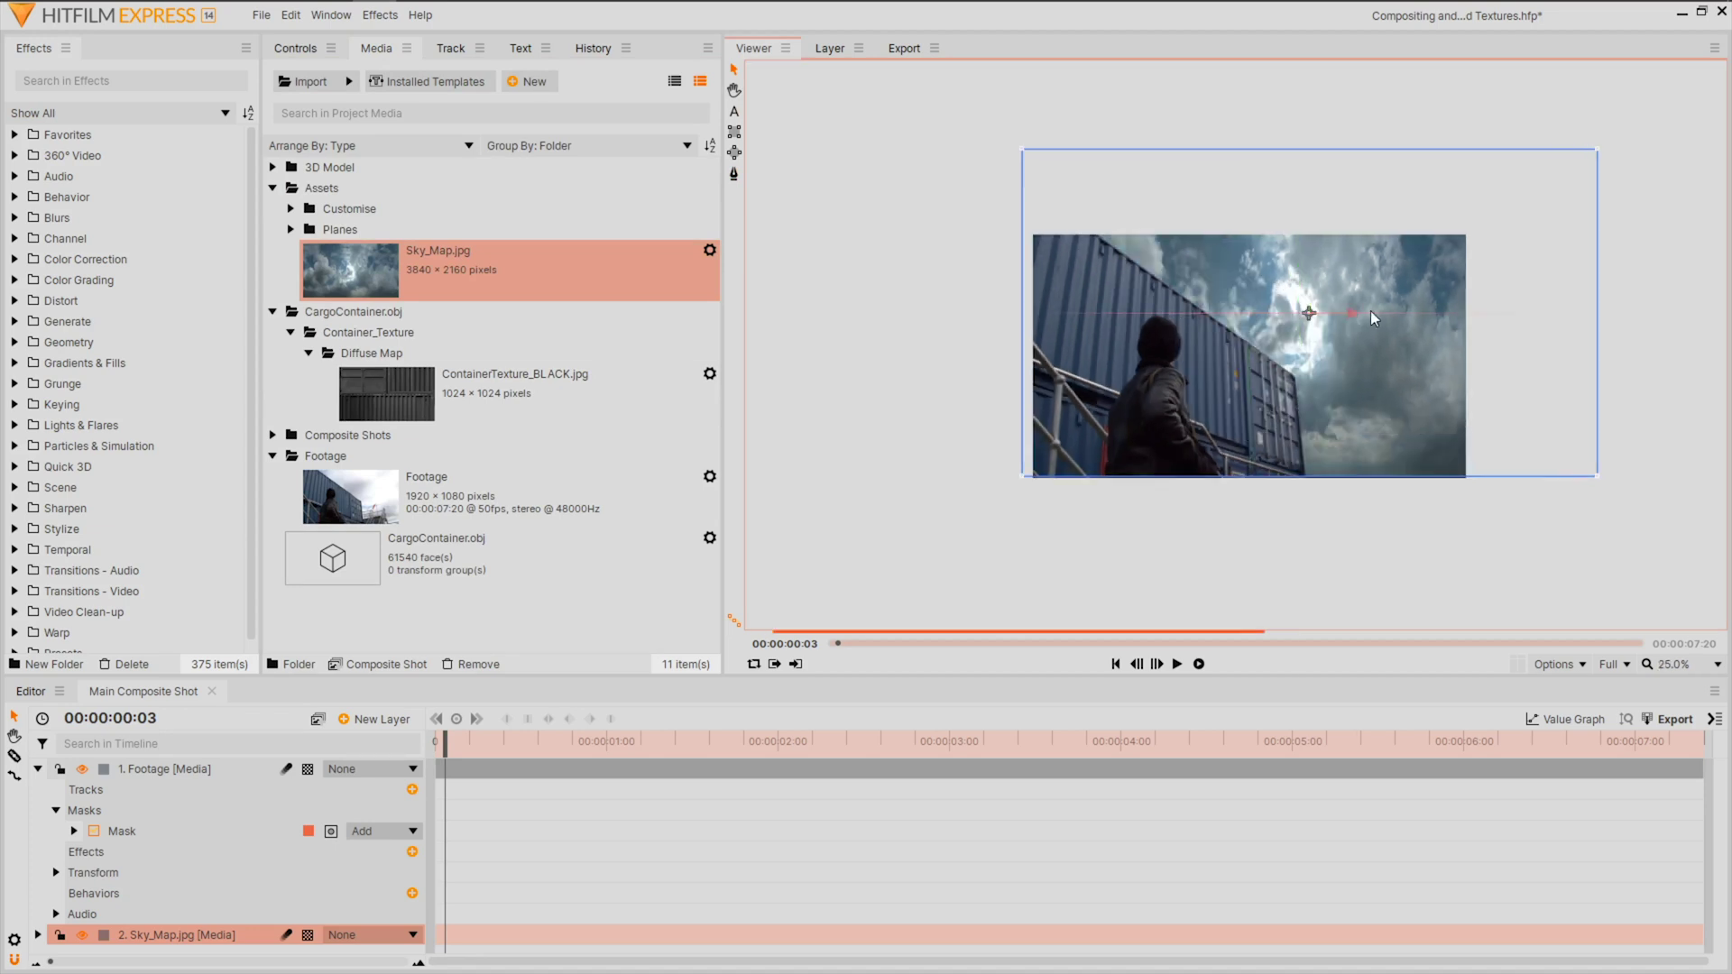
{"action": "scroll", "coordinate": [1393, 357], "scroll_direction": "up", "scroll_amount": 2}
{"action": "left_click", "coordinate": [841, 535]}
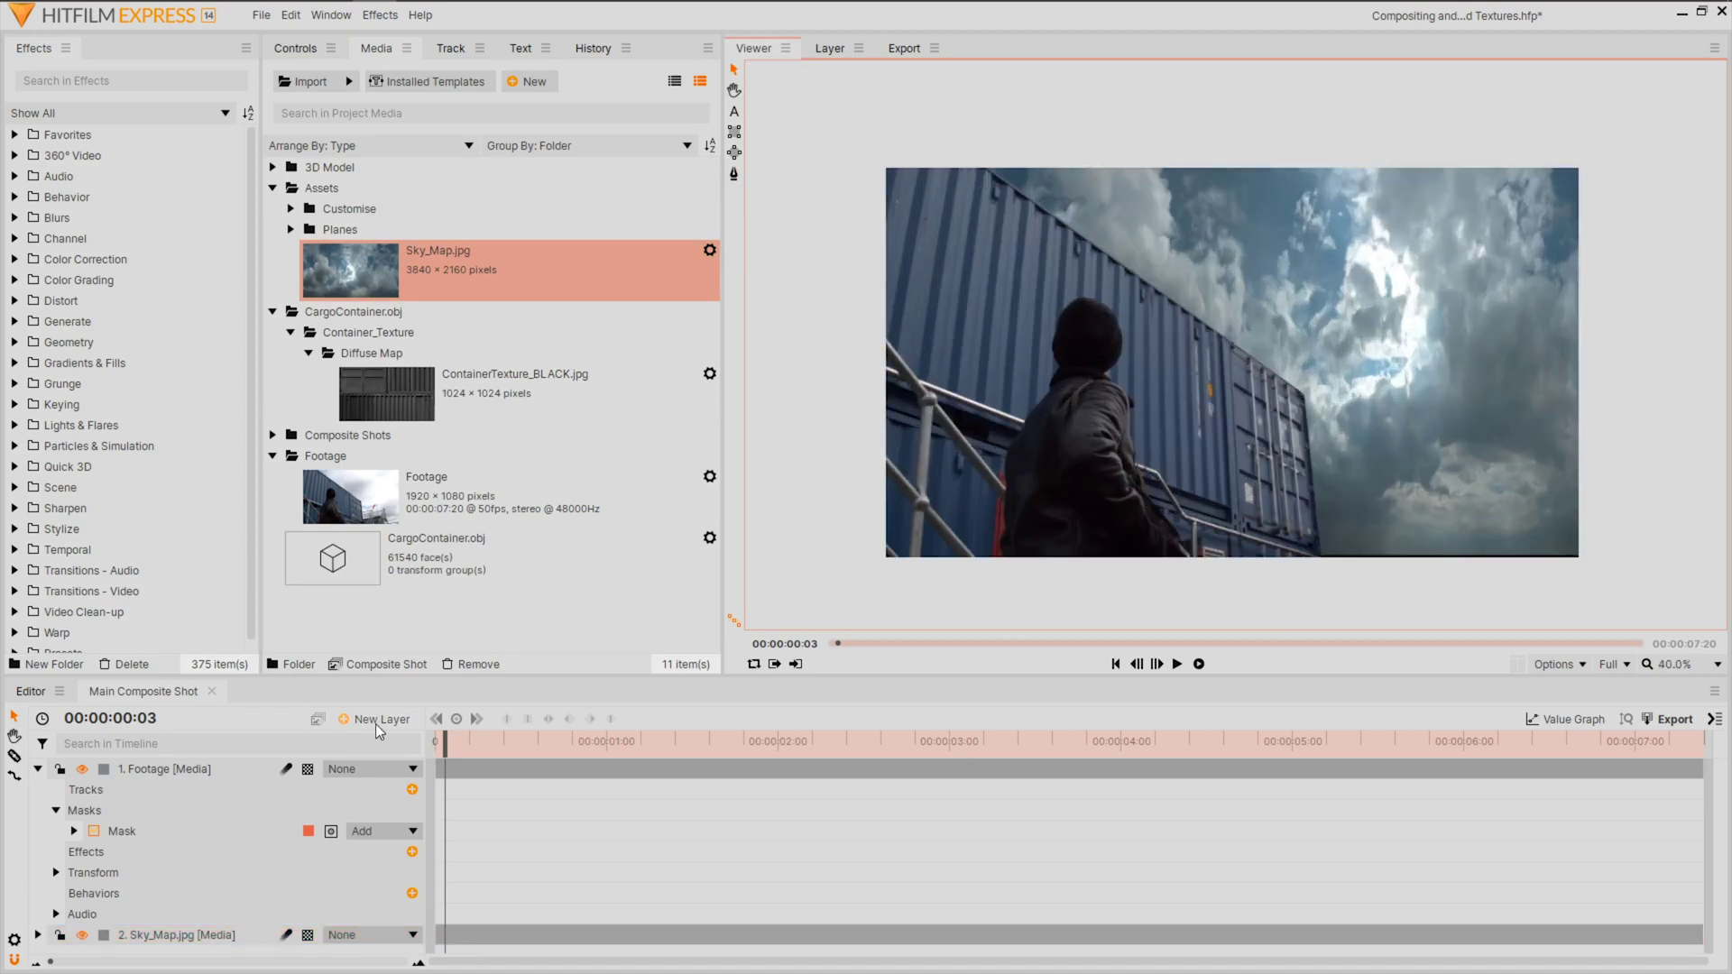
Create a new plane layer named Grid and make it a 3D plane
{"action": "left_click", "coordinate": [380, 721]}
{"action": "type", "text": "Grid"}
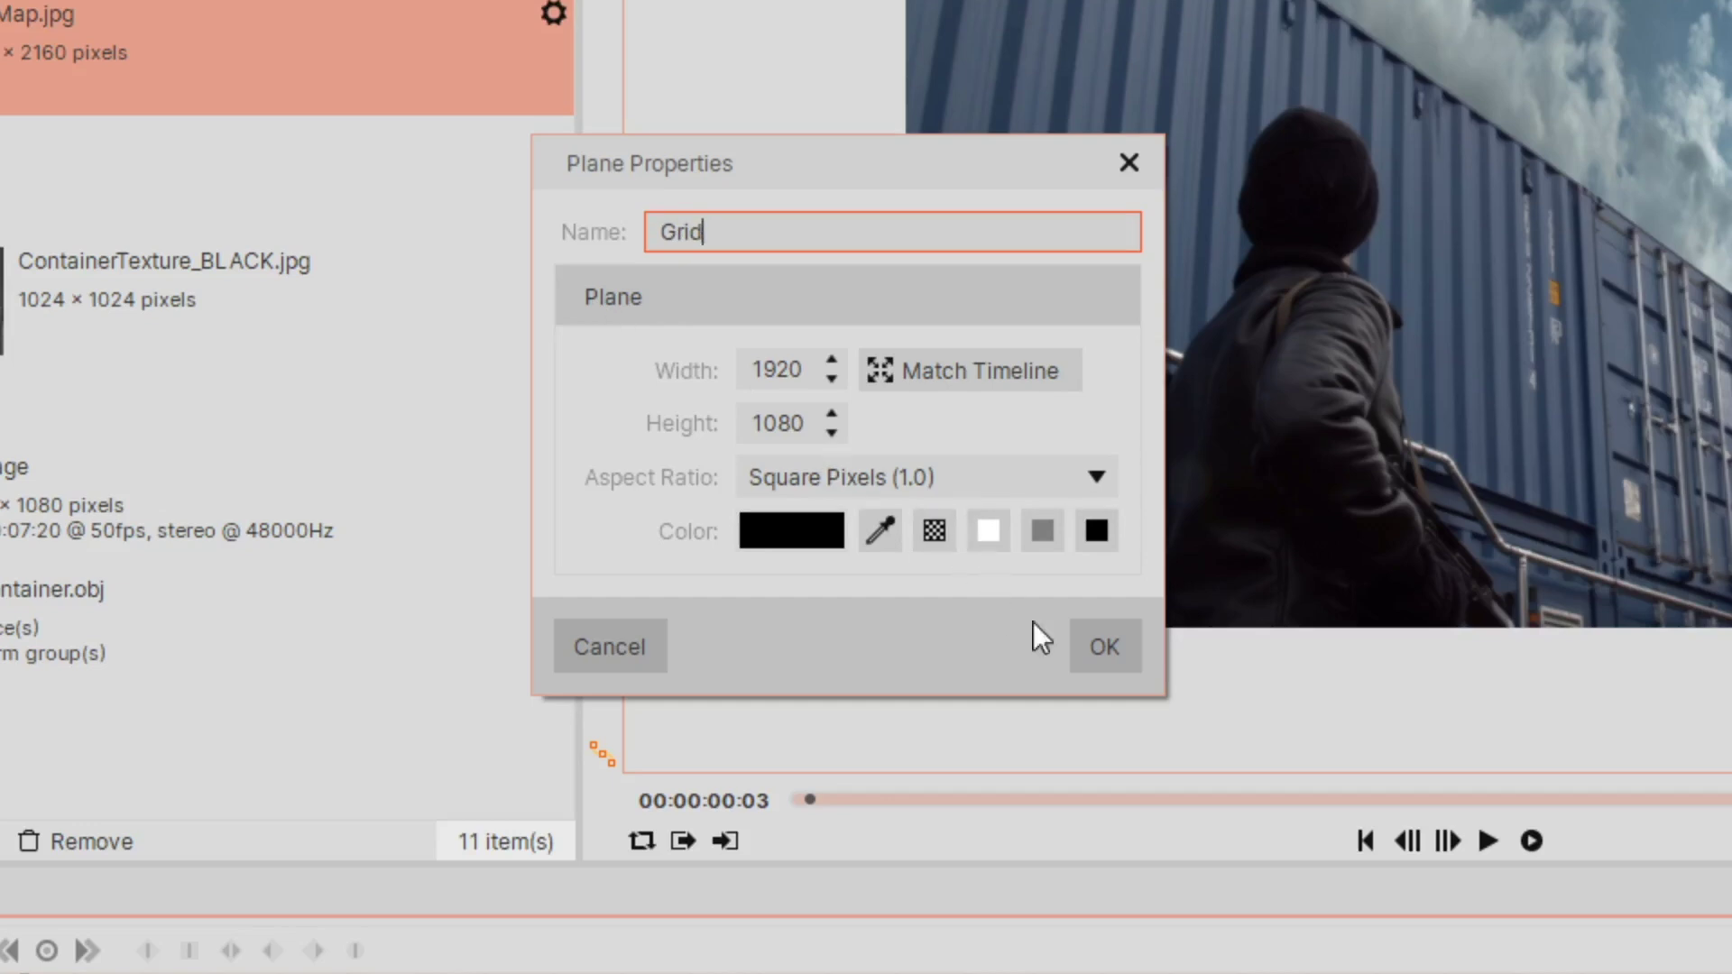
{"action": "left_click", "coordinate": [1106, 648]}
{"action": "left_click", "coordinate": [709, 501]}
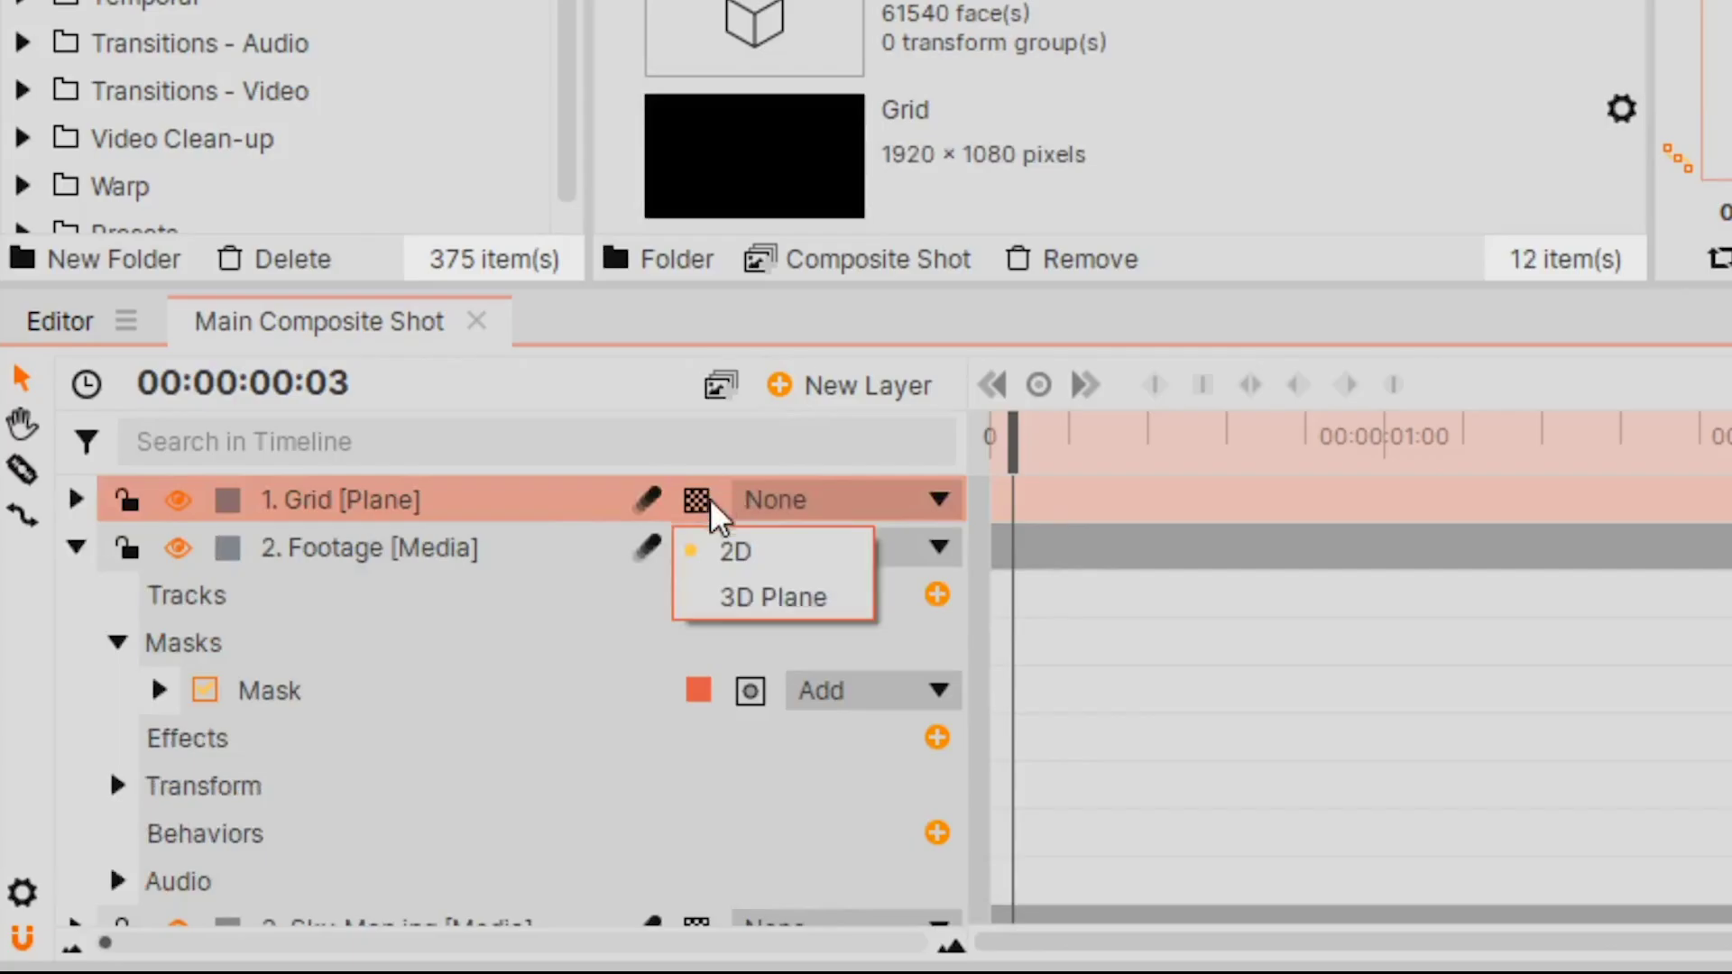
{"action": "left_click", "coordinate": [728, 594]}
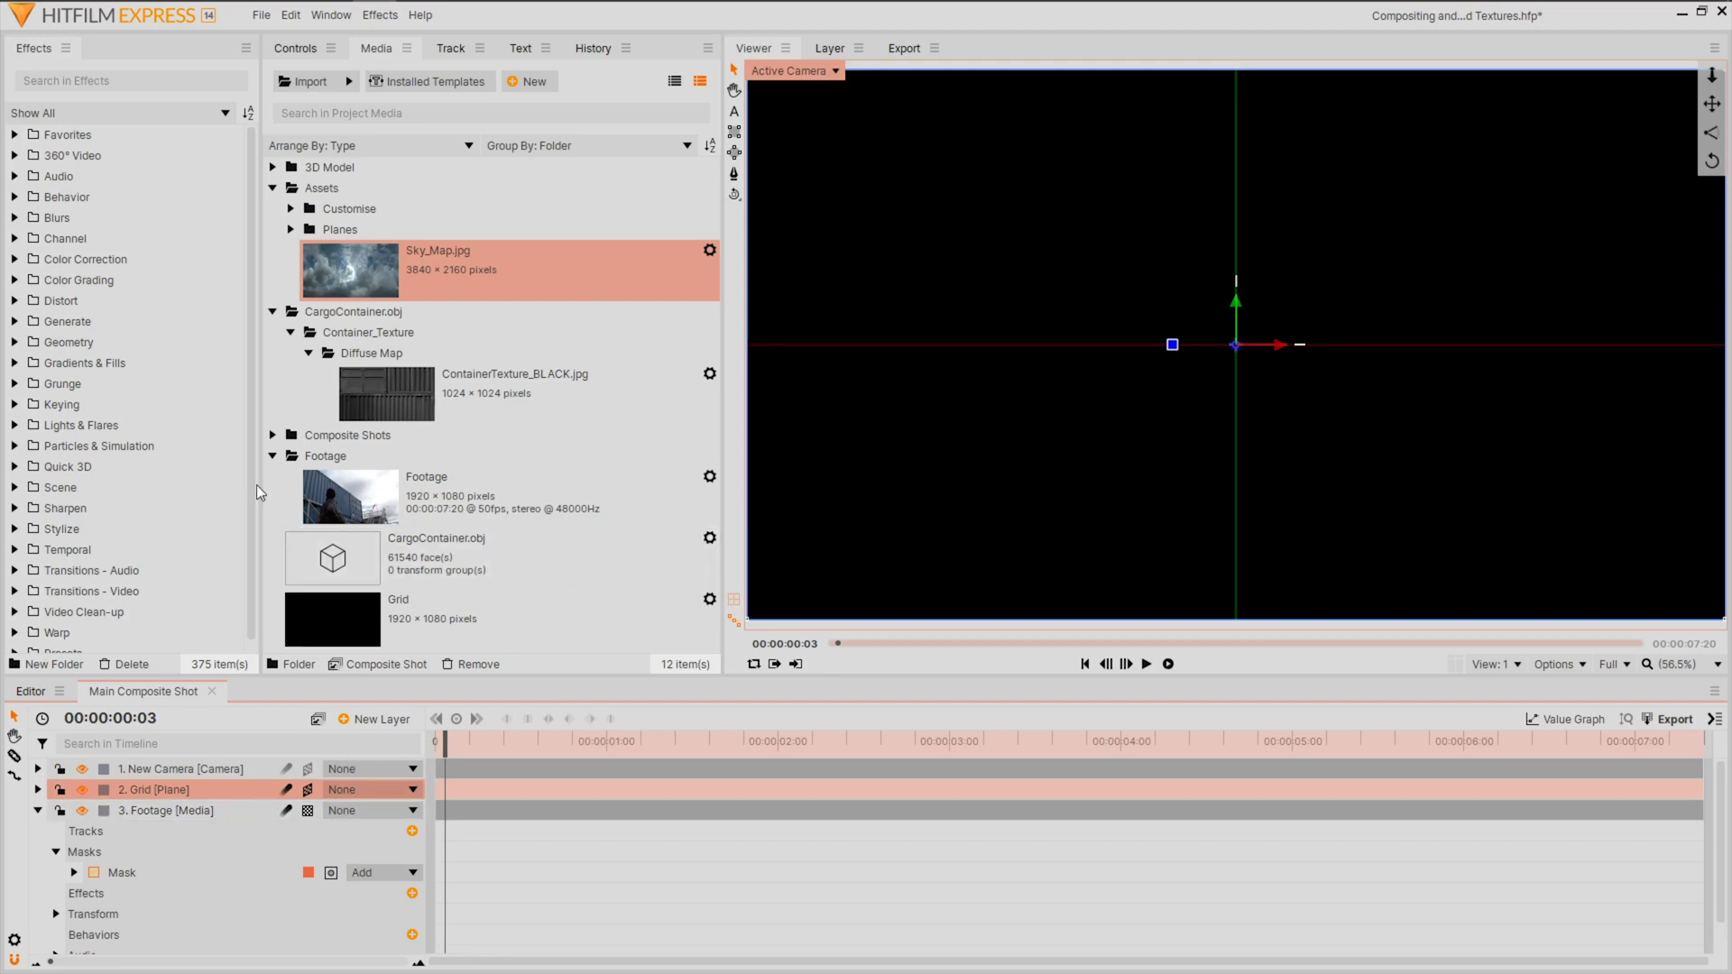
Apply the Generate > Grid effect to the Grid plane and orbit the camera to view it in perspective
{"action": "left_click", "coordinate": [14, 322]}
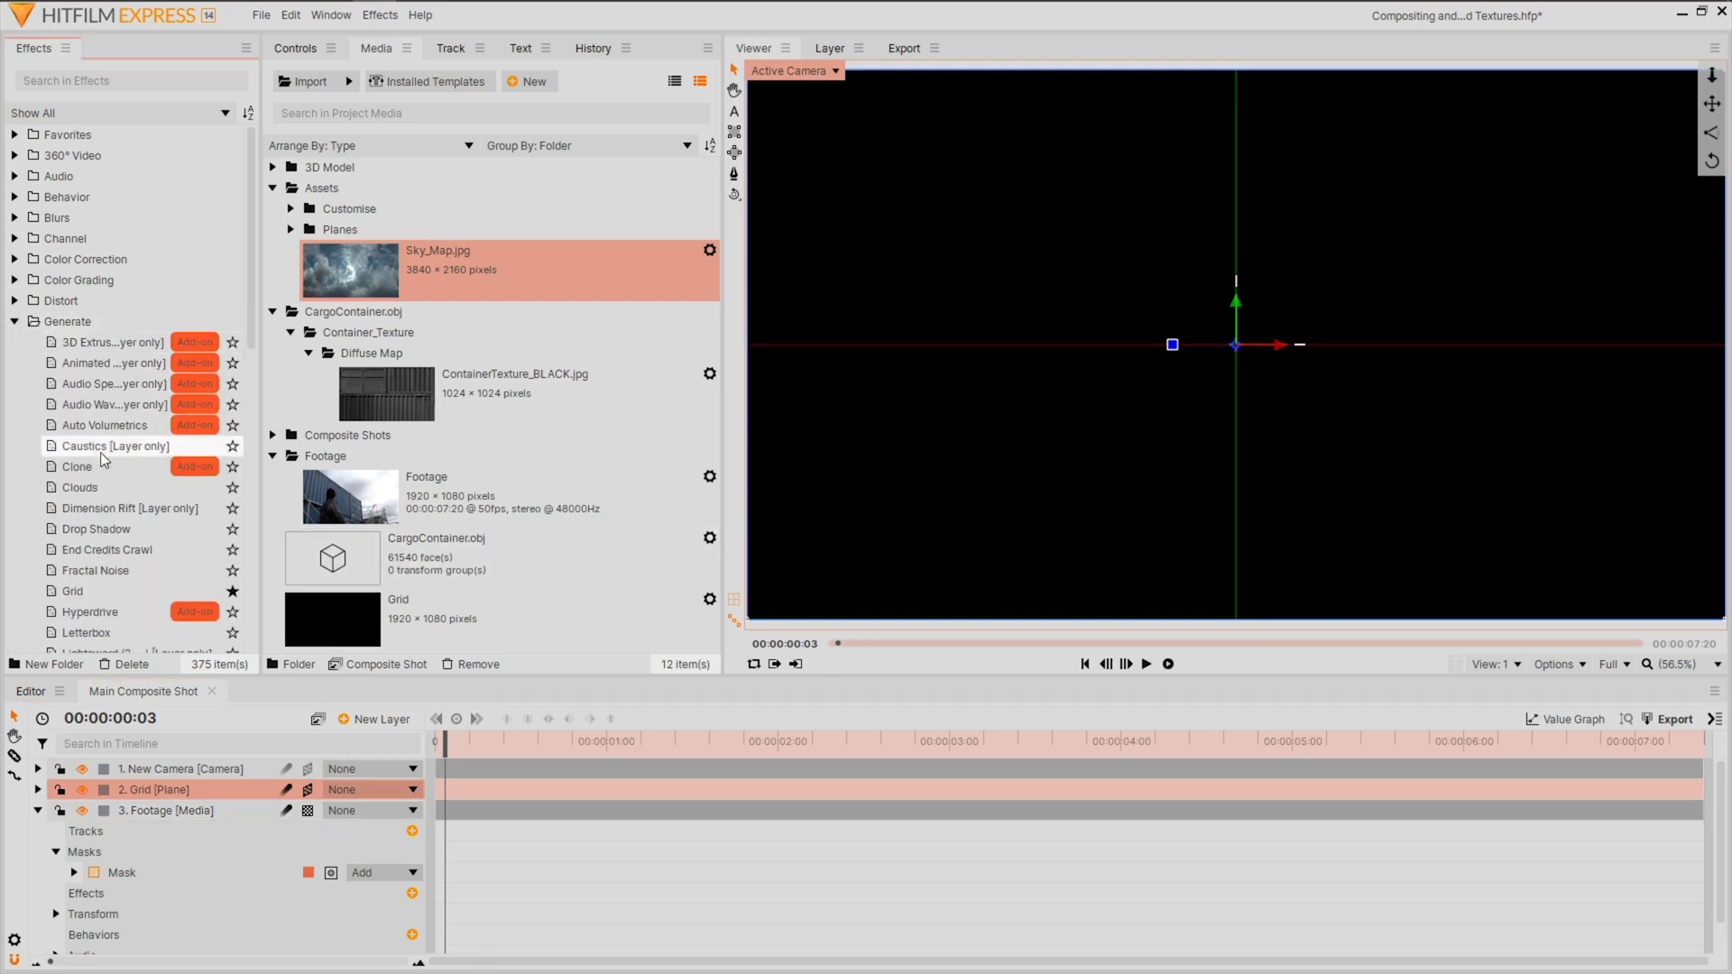
{"action": "left_click", "coordinate": [106, 592]}
{"action": "left_click_drag", "start_coordinate": [99, 594], "coordinate": [187, 793]}
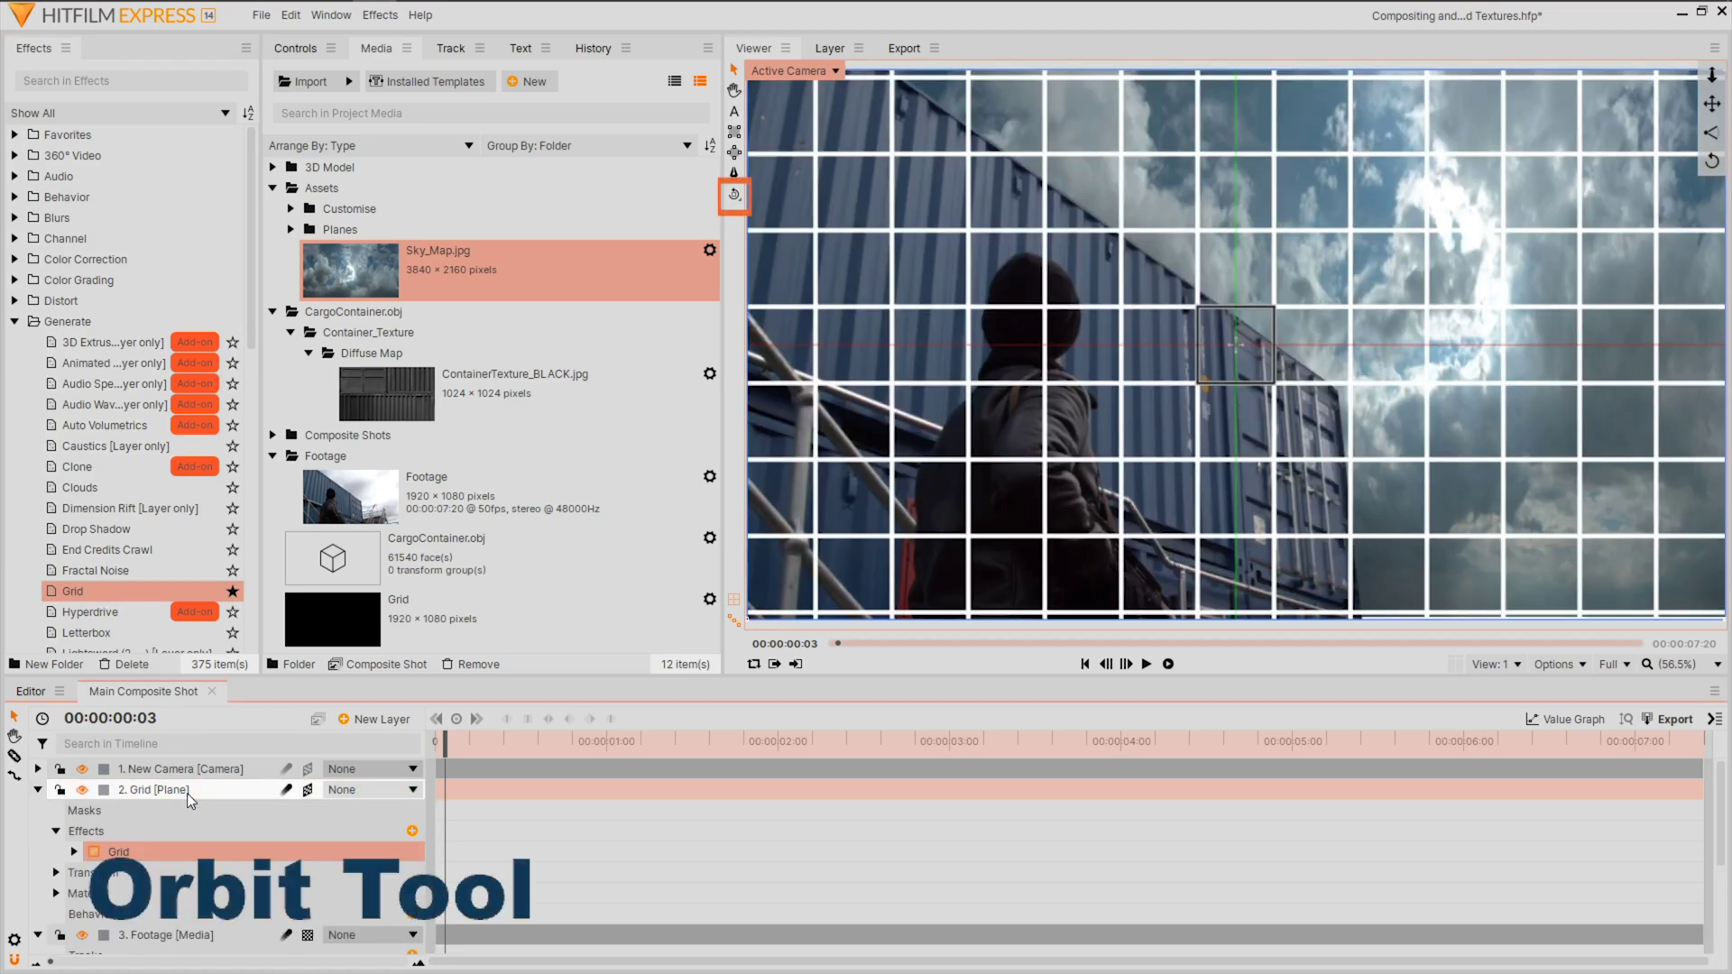
{"action": "left_click", "coordinate": [216, 776]}
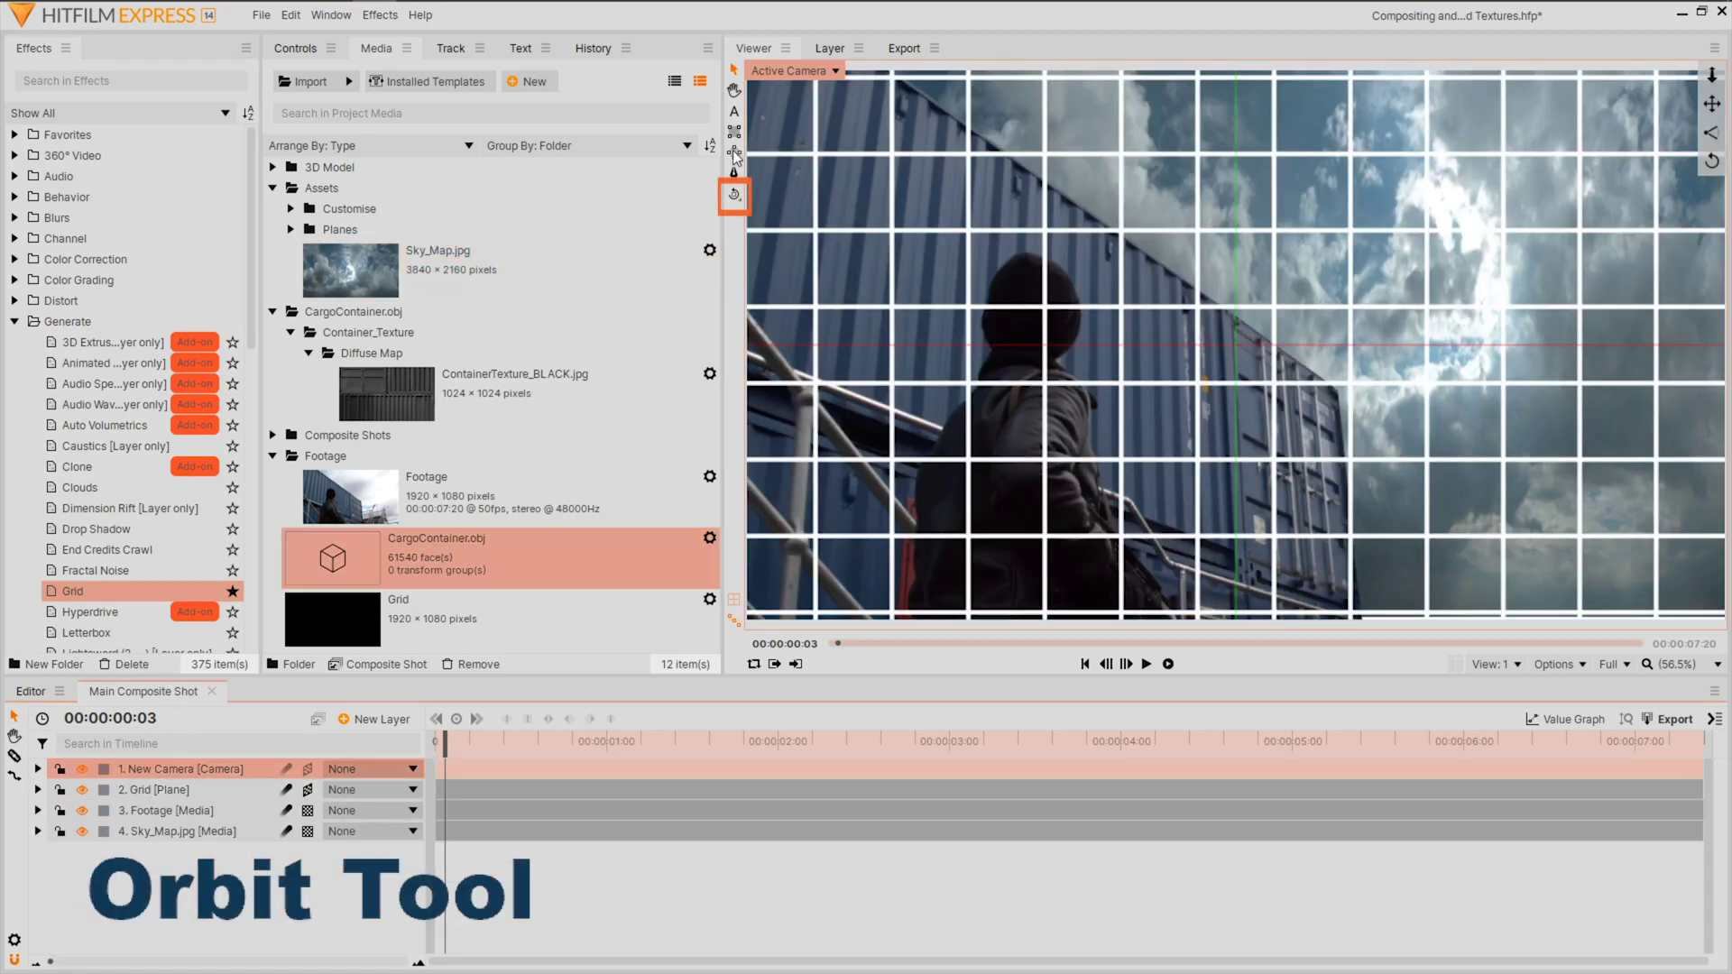
{"action": "left_click", "coordinate": [734, 194]}
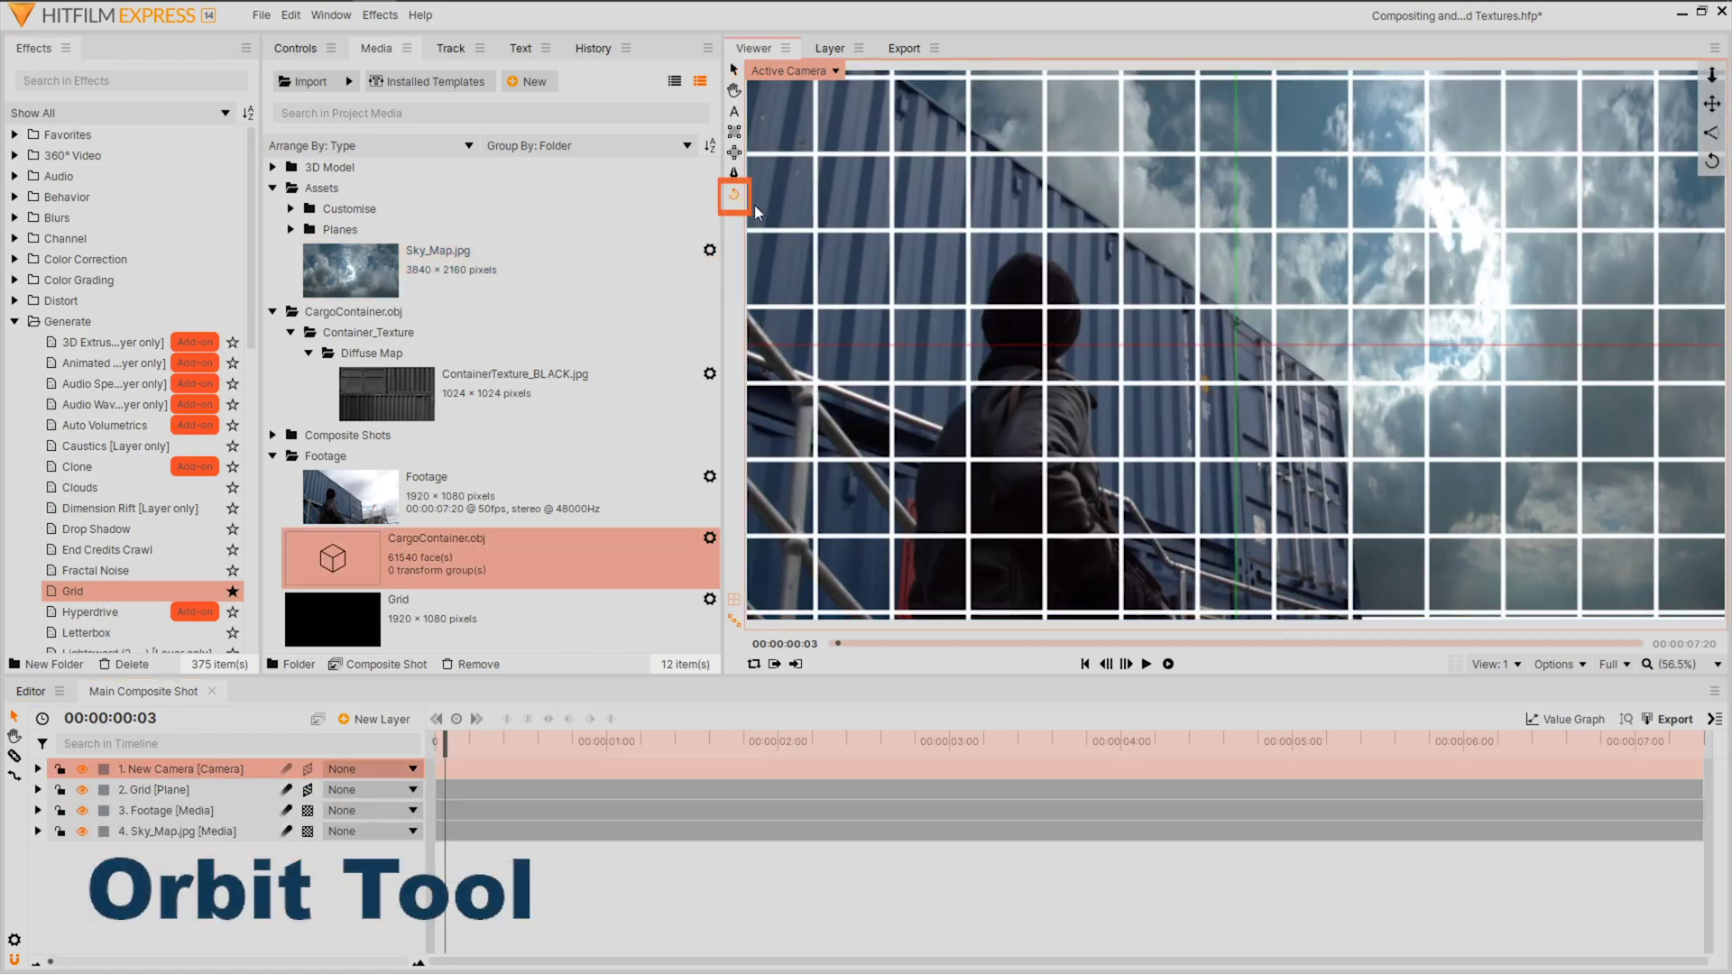
{"action": "left_click_drag", "start_coordinate": [1062, 429], "coordinate": [1292, 285]}
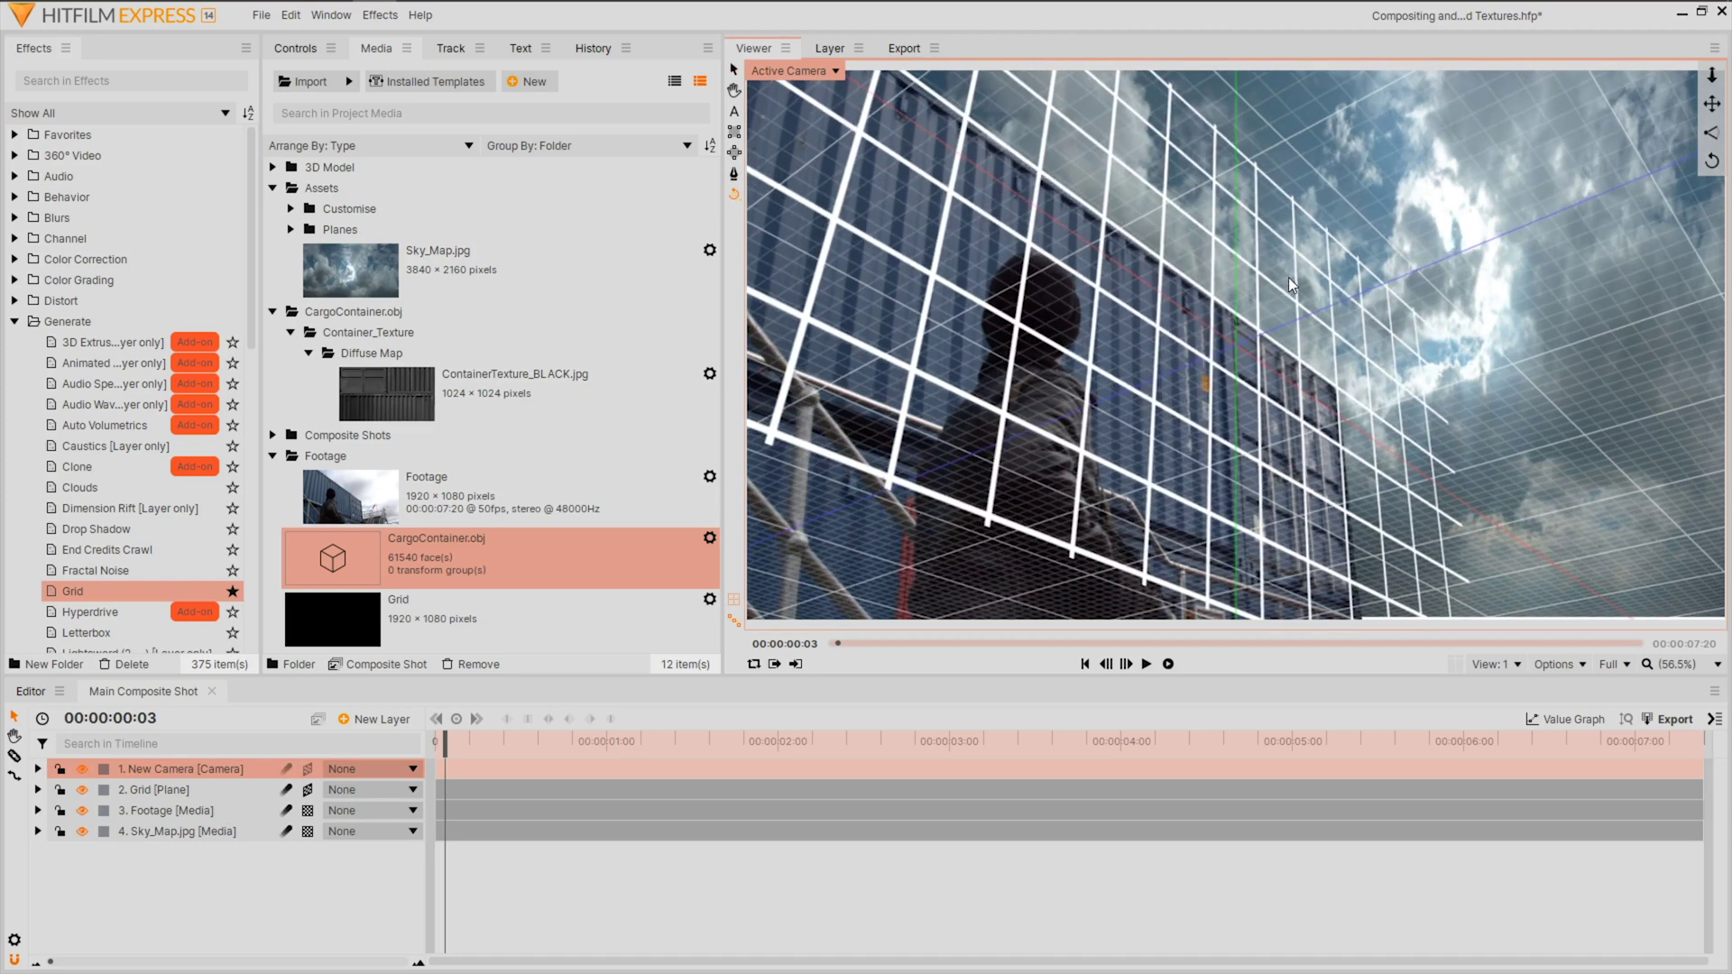
Add CargoContainer.obj to the timeline and move it up and left near the real containers
{"action": "left_click_drag", "start_coordinate": [407, 602], "coordinate": [205, 819]}
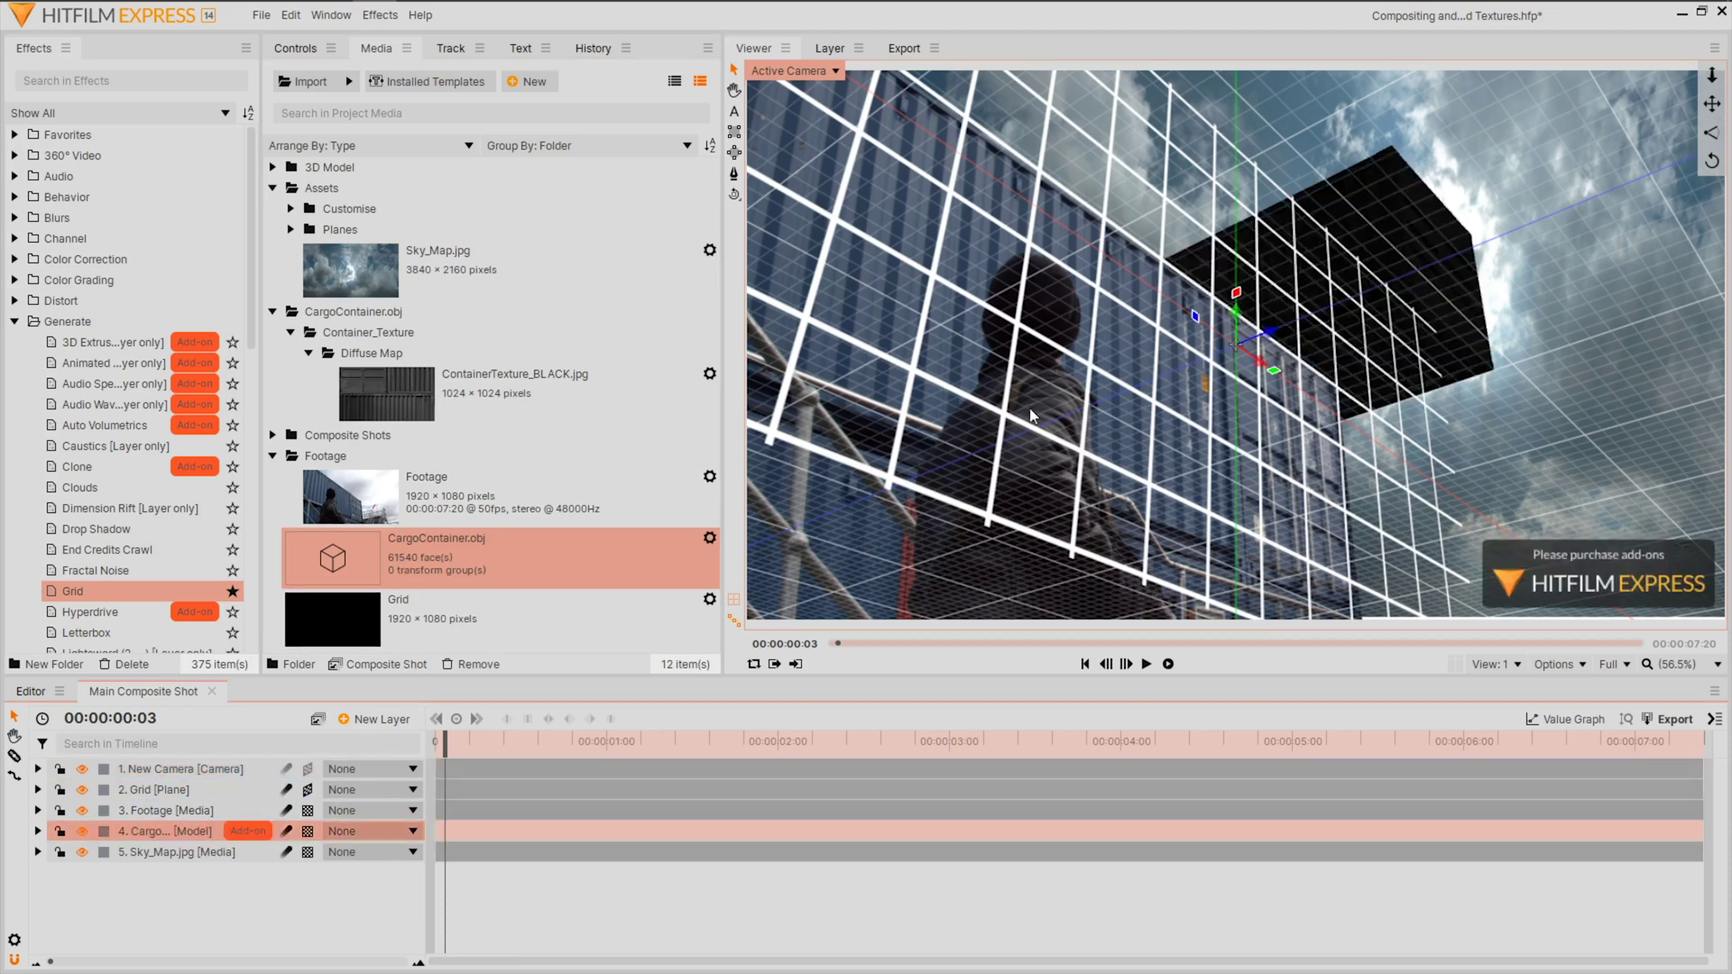
{"action": "left_click_drag", "start_coordinate": [1258, 370], "coordinate": [1109, 191]}
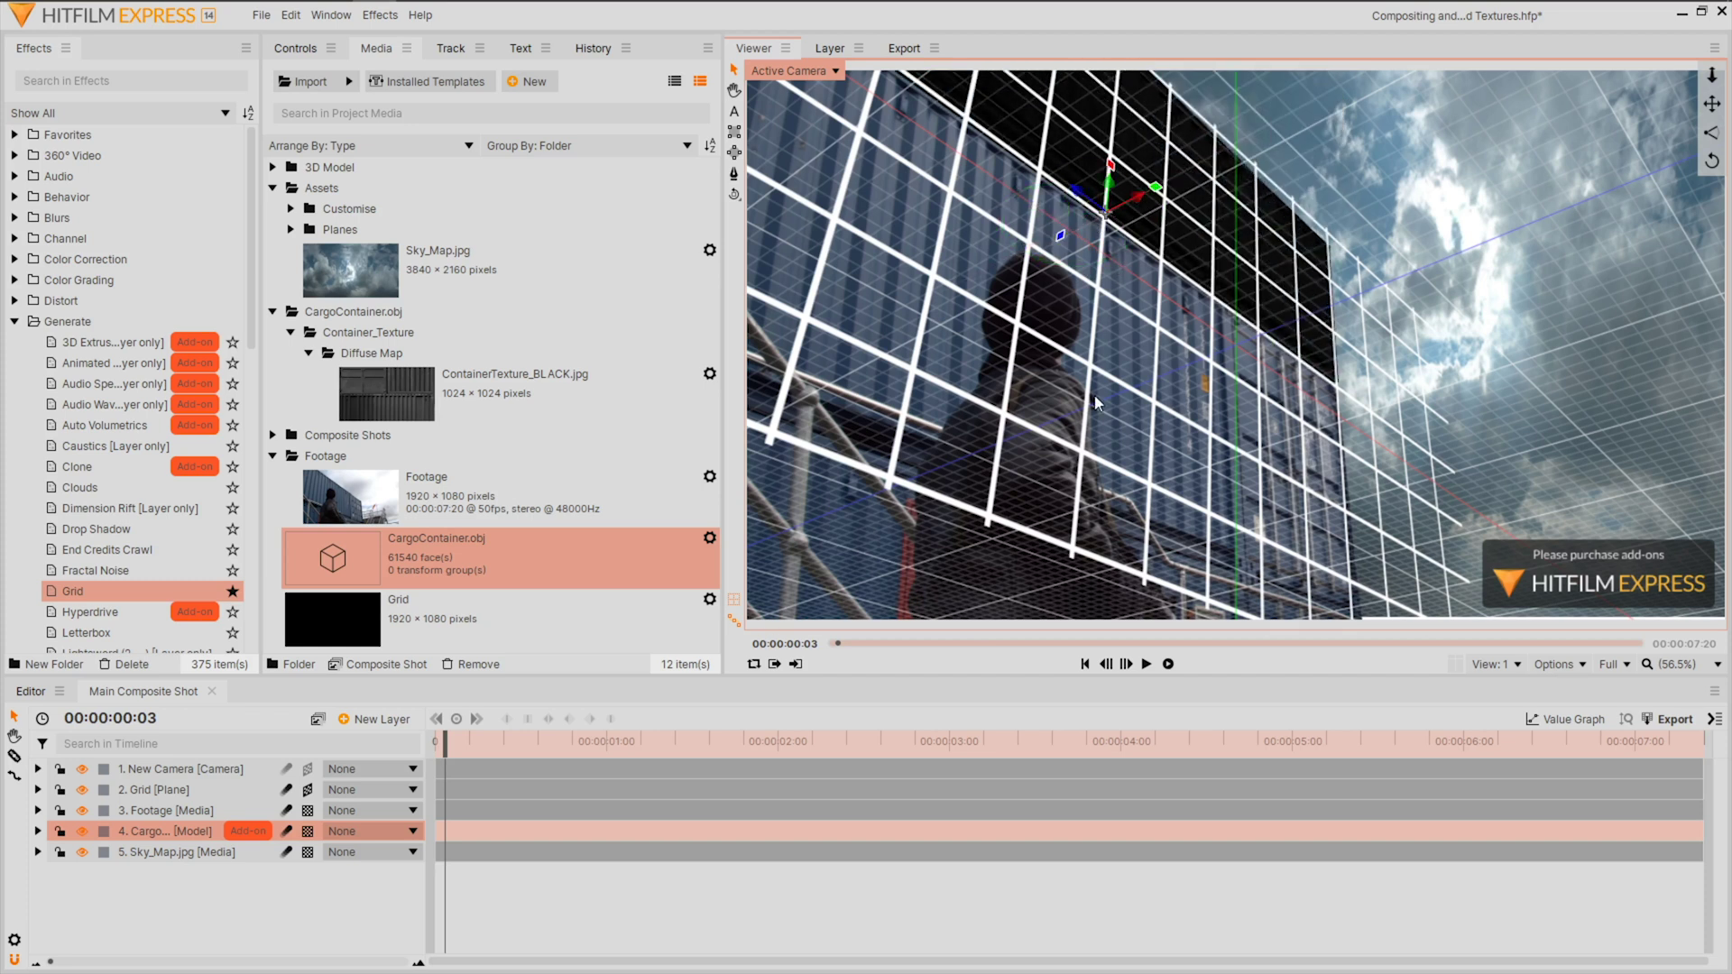
{"action": "left_click", "coordinate": [931, 899]}
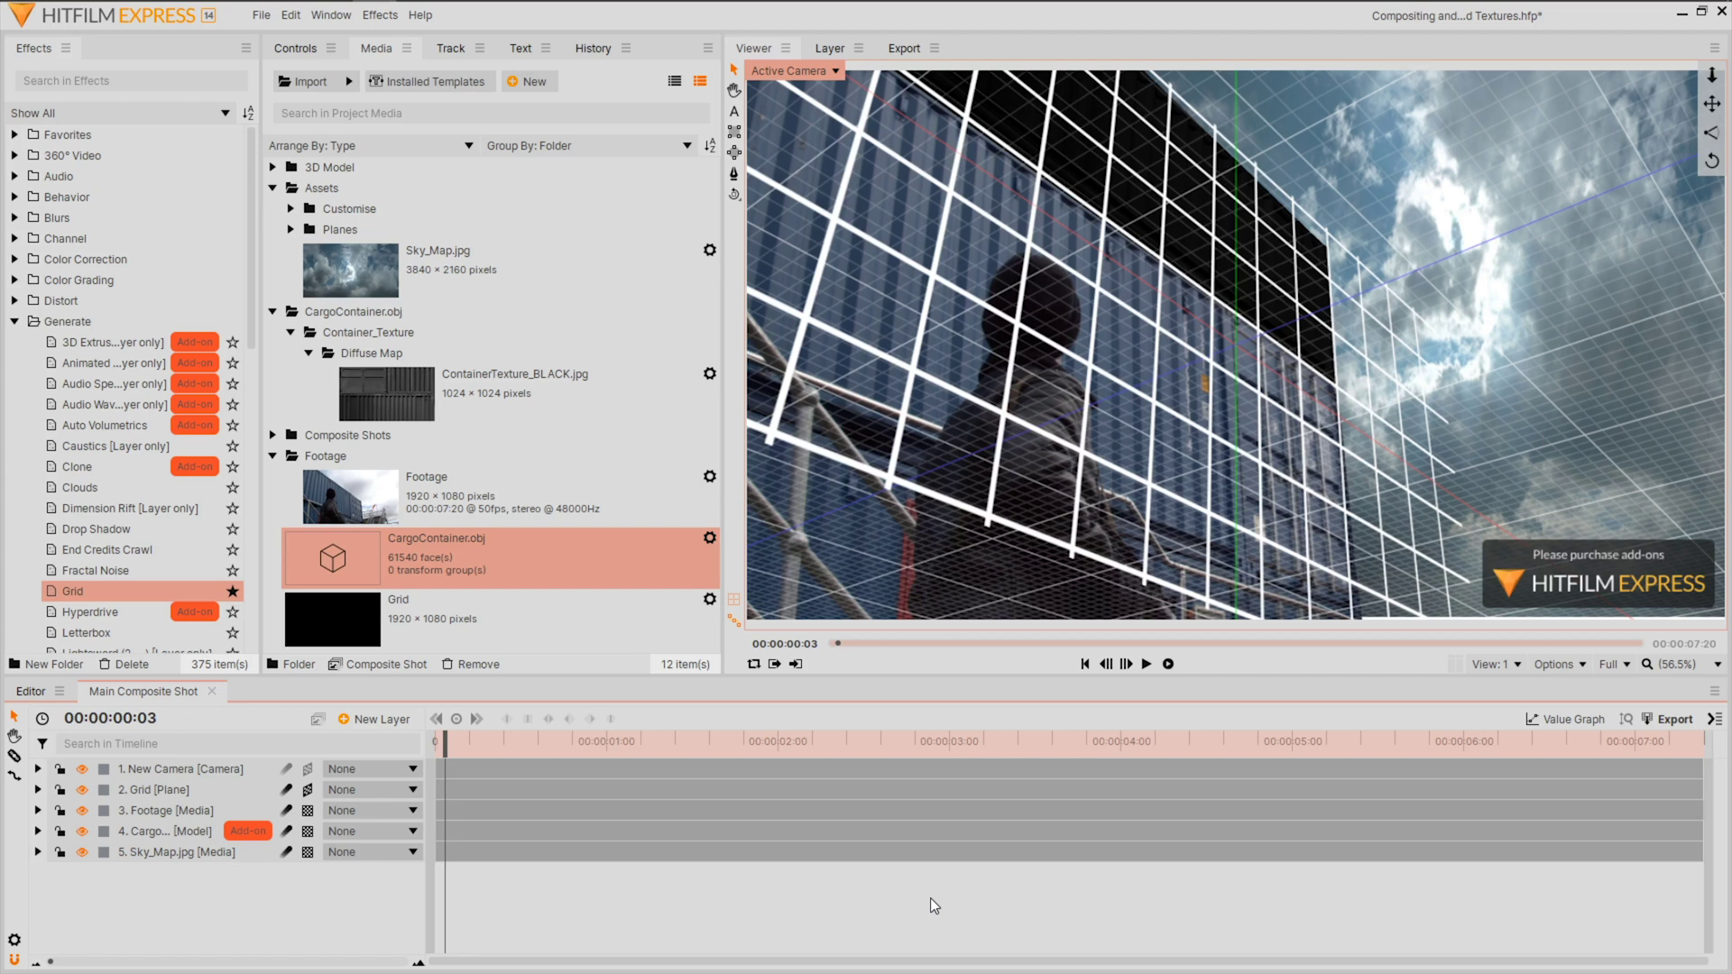
Add a new light layer, set its type to Ambient, and move it below the Footage layer
{"action": "left_click", "coordinate": [371, 718]}
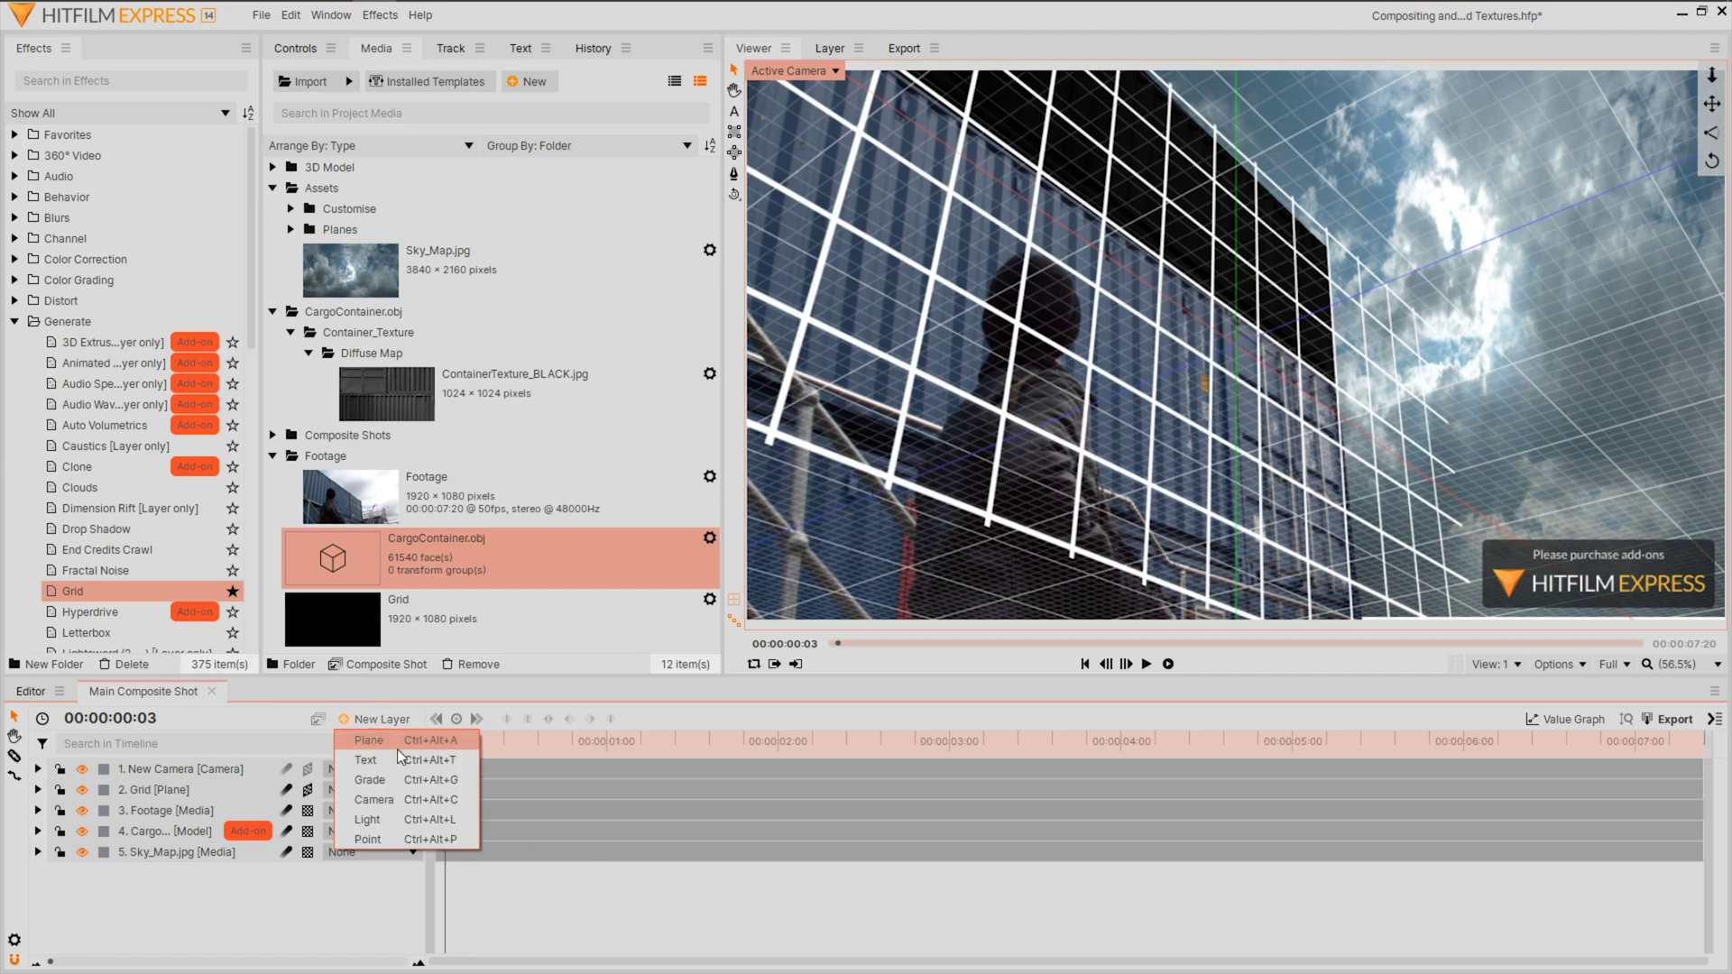
{"action": "left_click", "coordinate": [404, 821]}
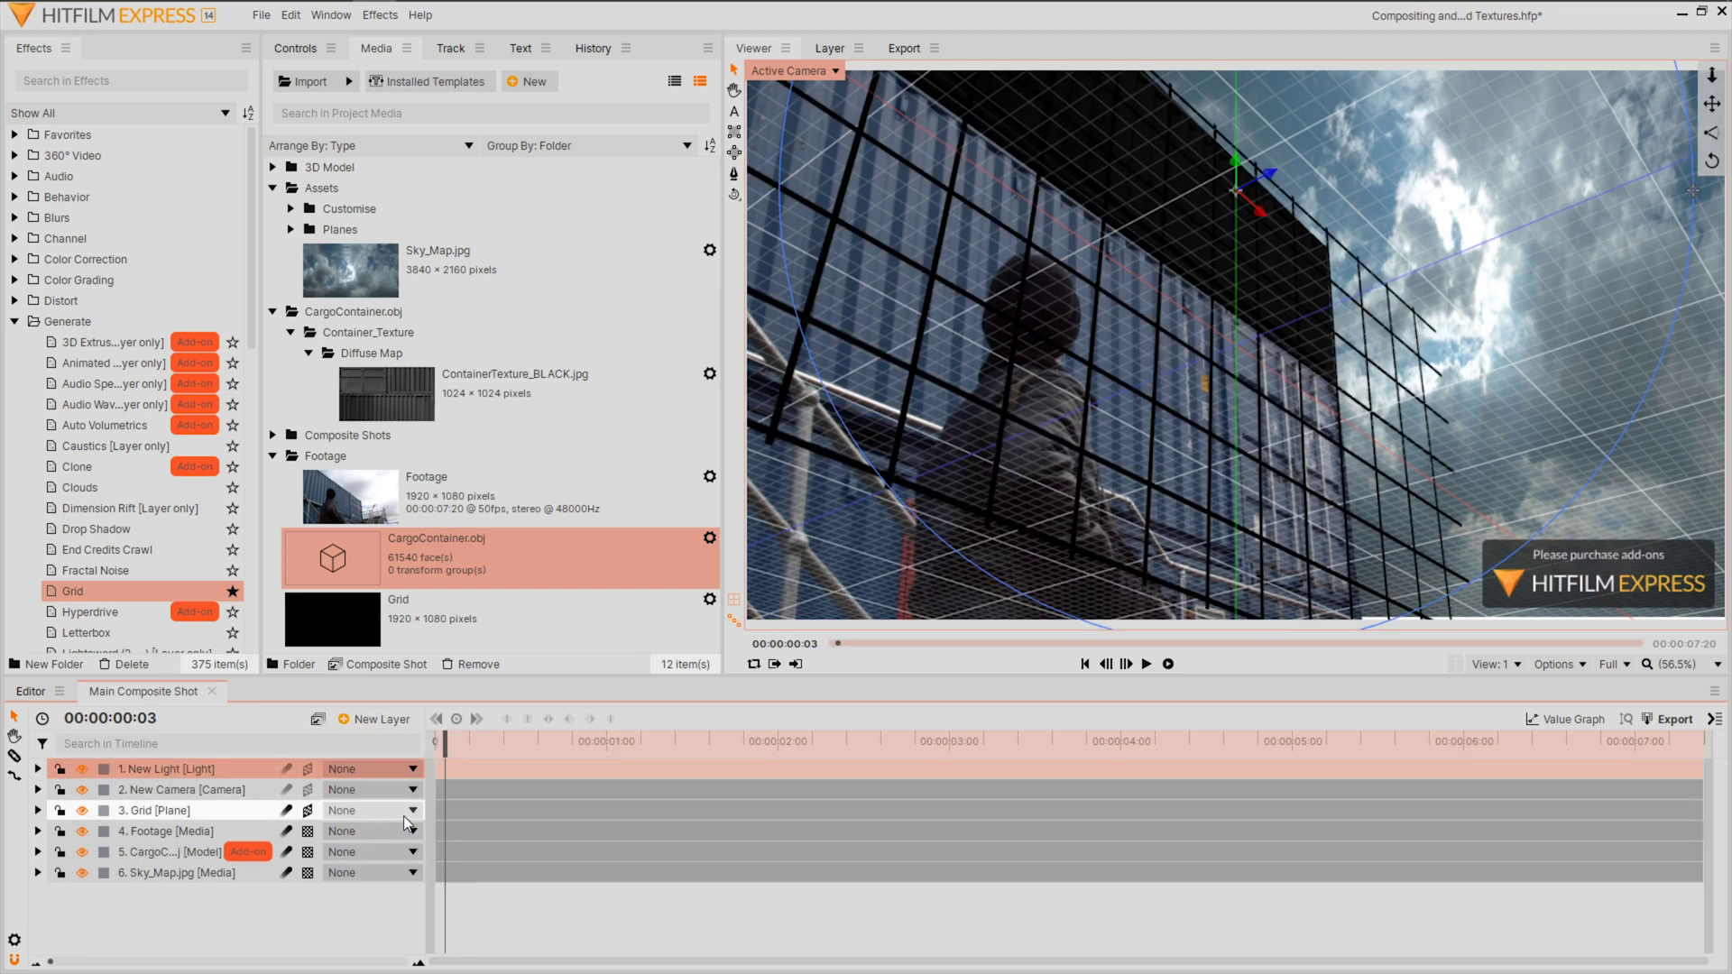
{"action": "left_click", "coordinate": [285, 45]}
{"action": "left_click", "coordinate": [272, 162]}
{"action": "left_click", "coordinate": [534, 184]}
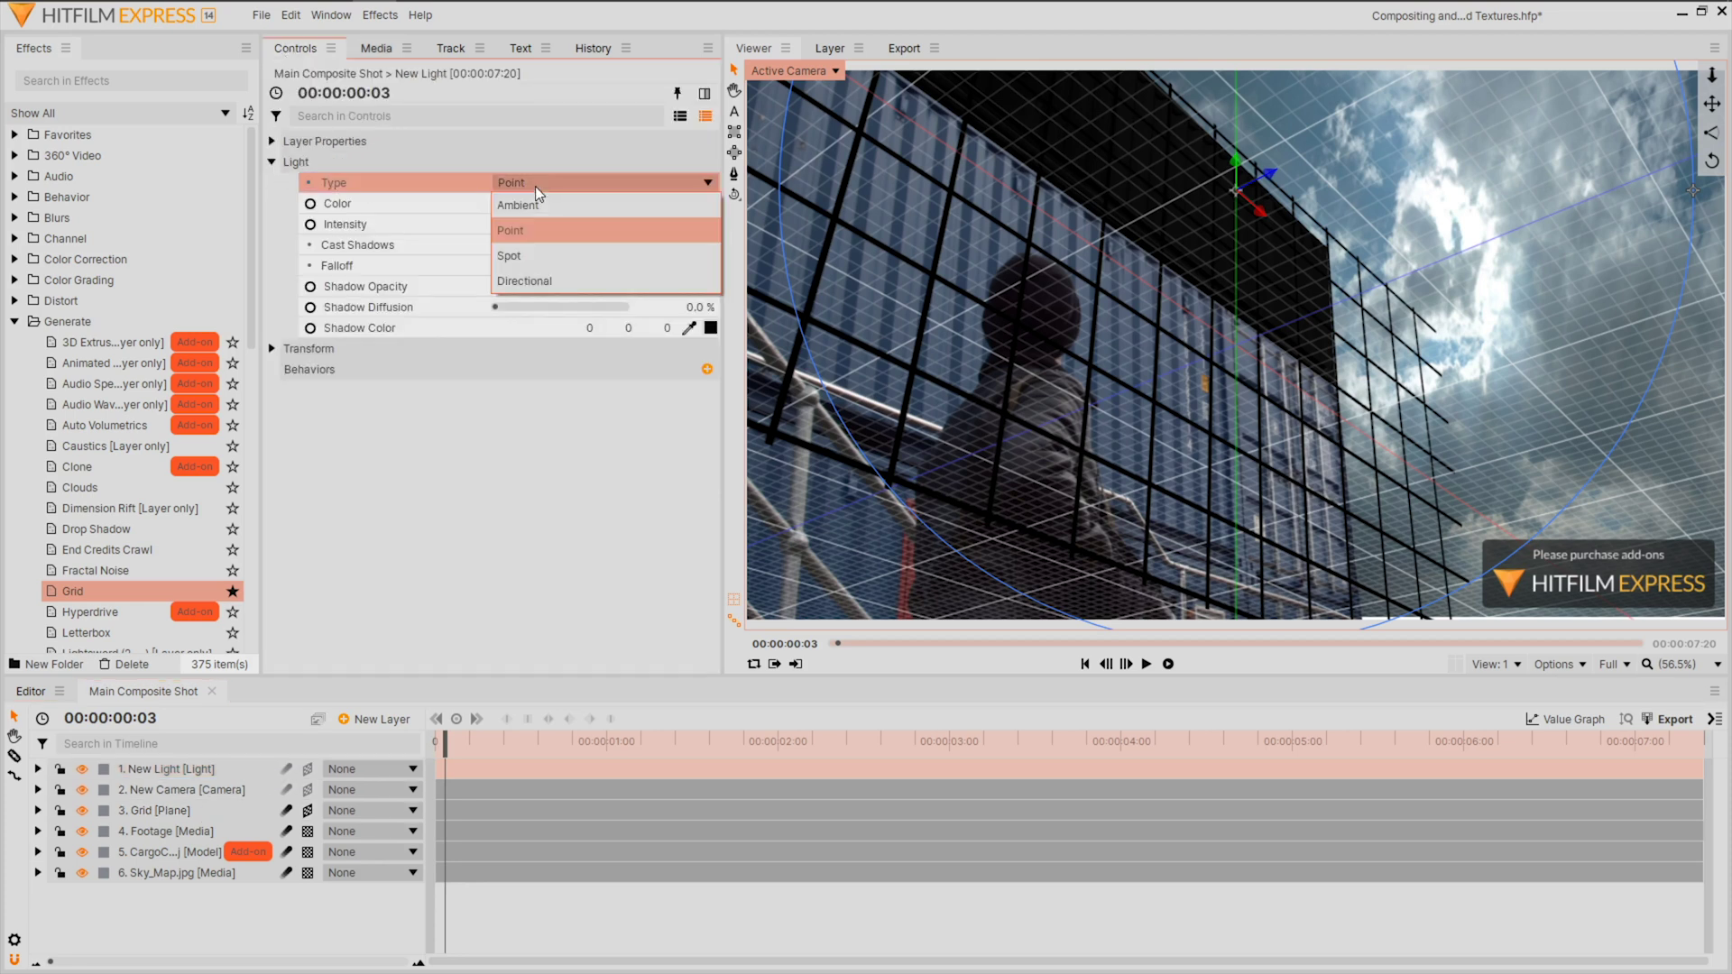
{"action": "left_click", "coordinate": [550, 207]}
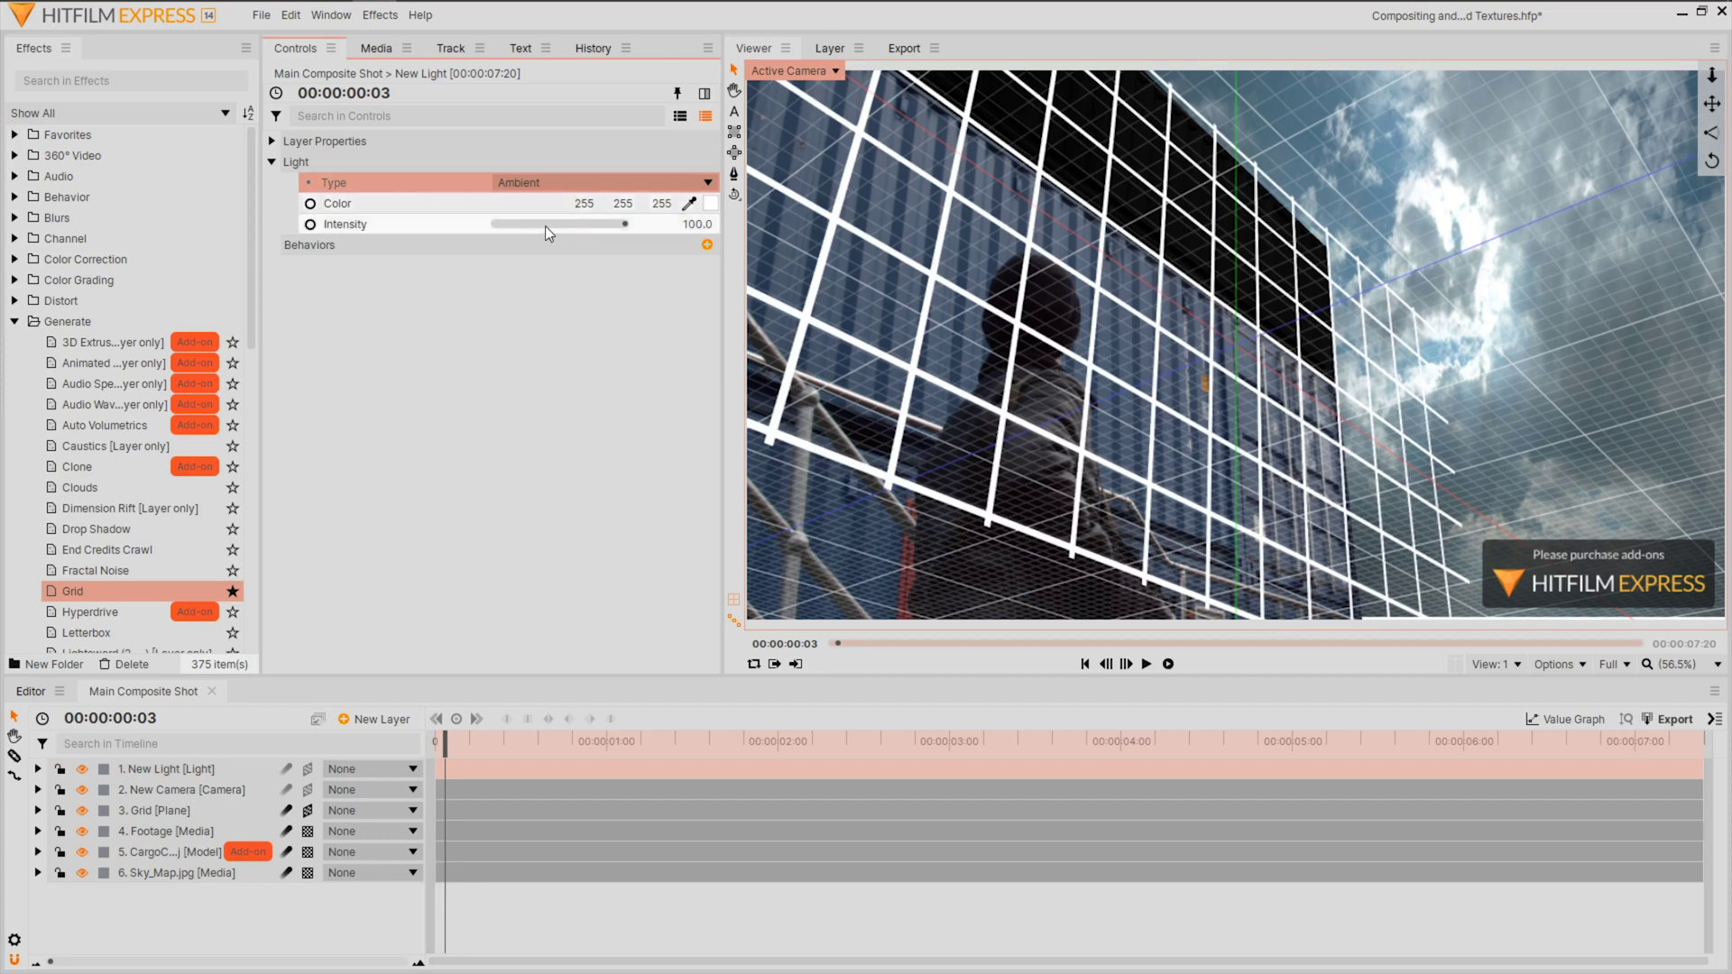
{"action": "left_click_drag", "start_coordinate": [219, 772], "coordinate": [231, 851]}
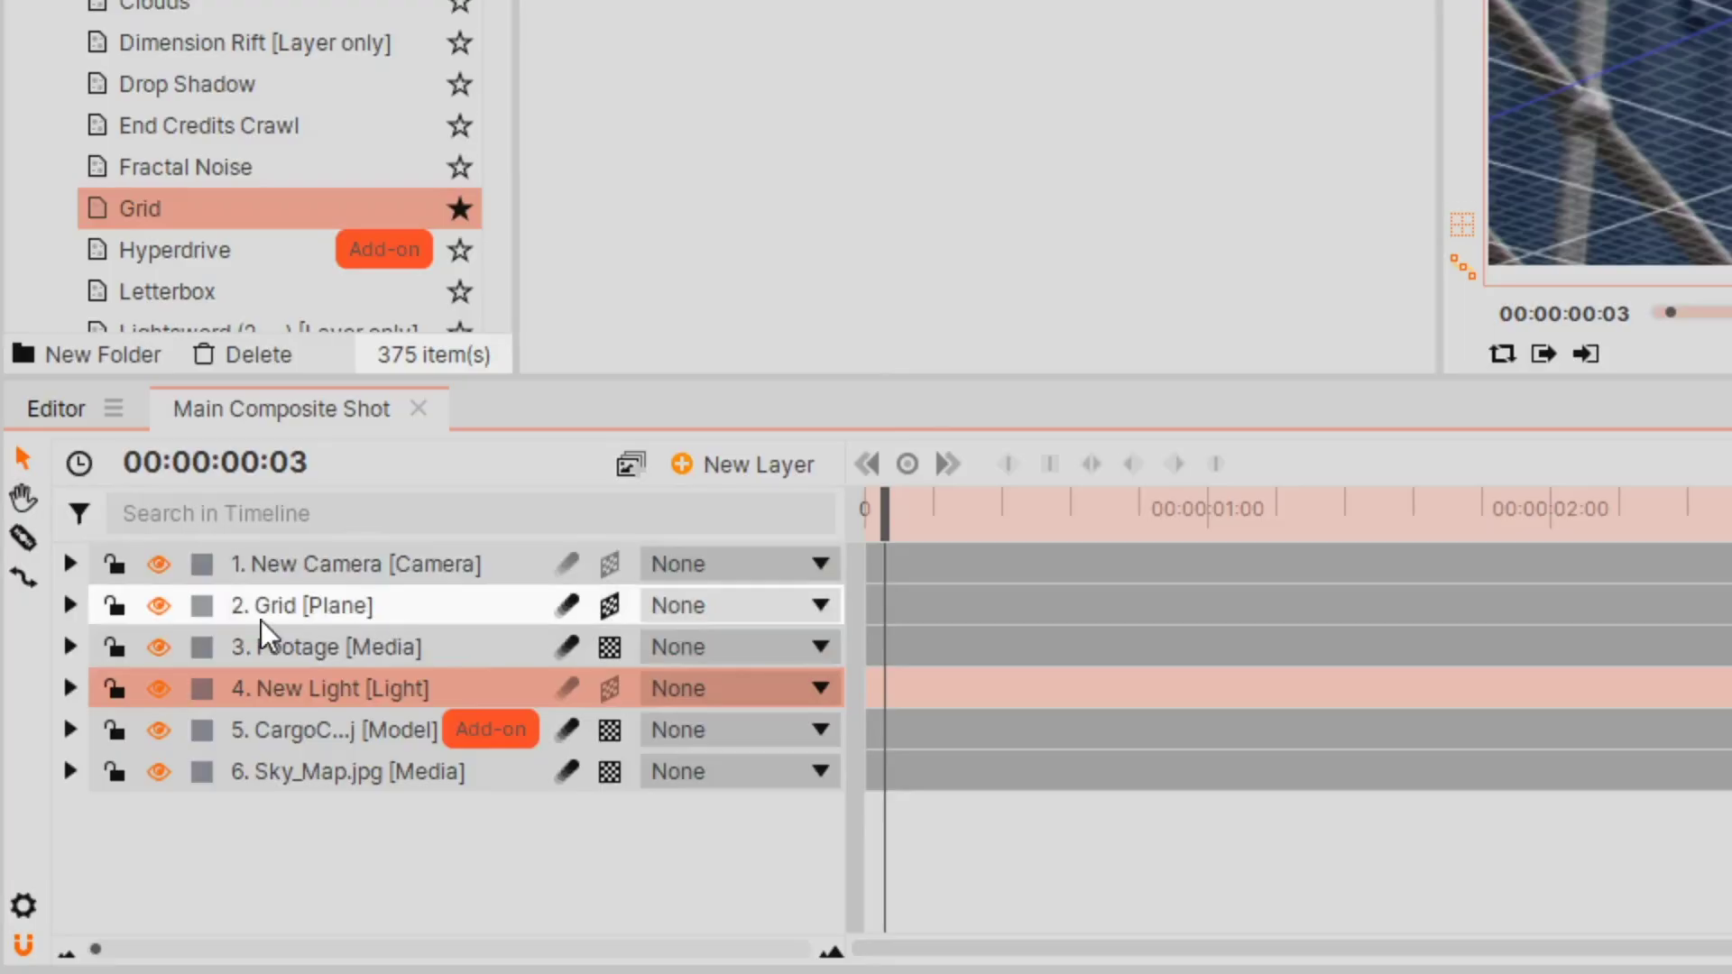
Hide the Grid layer and move the CargoContainer model onto the top of the stack
{"action": "left_click", "coordinate": [149, 615]}
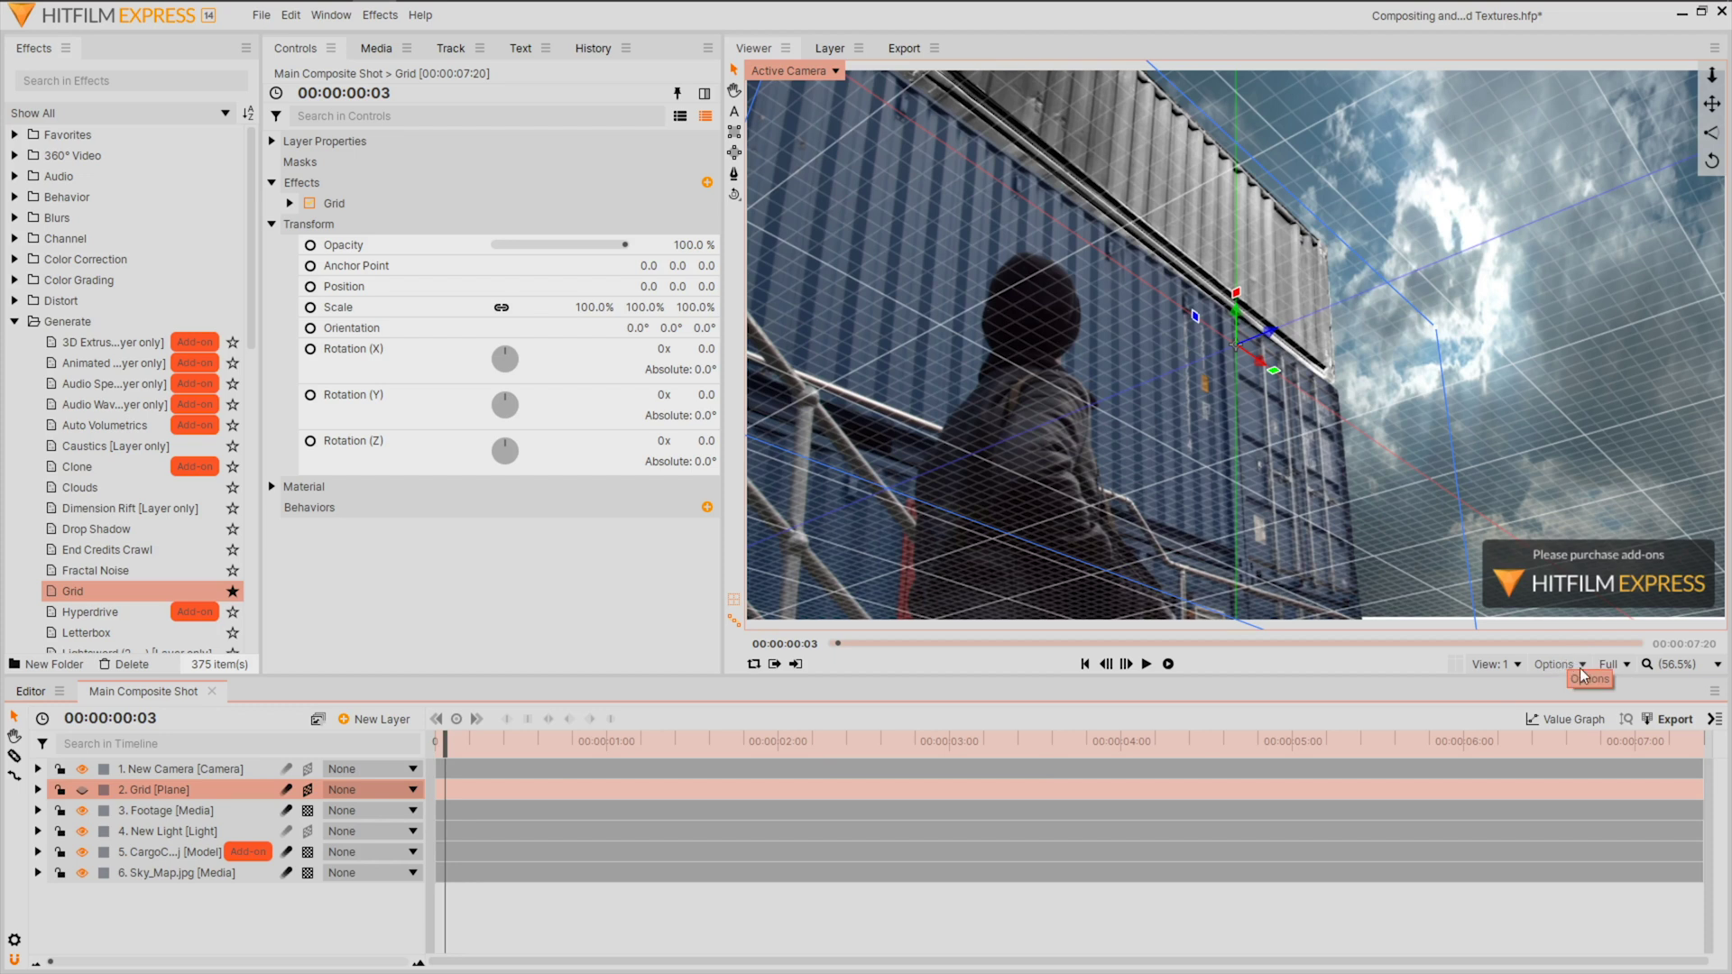
{"action": "left_click", "coordinate": [1108, 166]}
{"action": "left_click_drag", "start_coordinate": [1108, 166], "coordinate": [1100, 205]}
Lower the ambient light's intensity from 100 to 78
{"action": "left_click", "coordinate": [217, 832]}
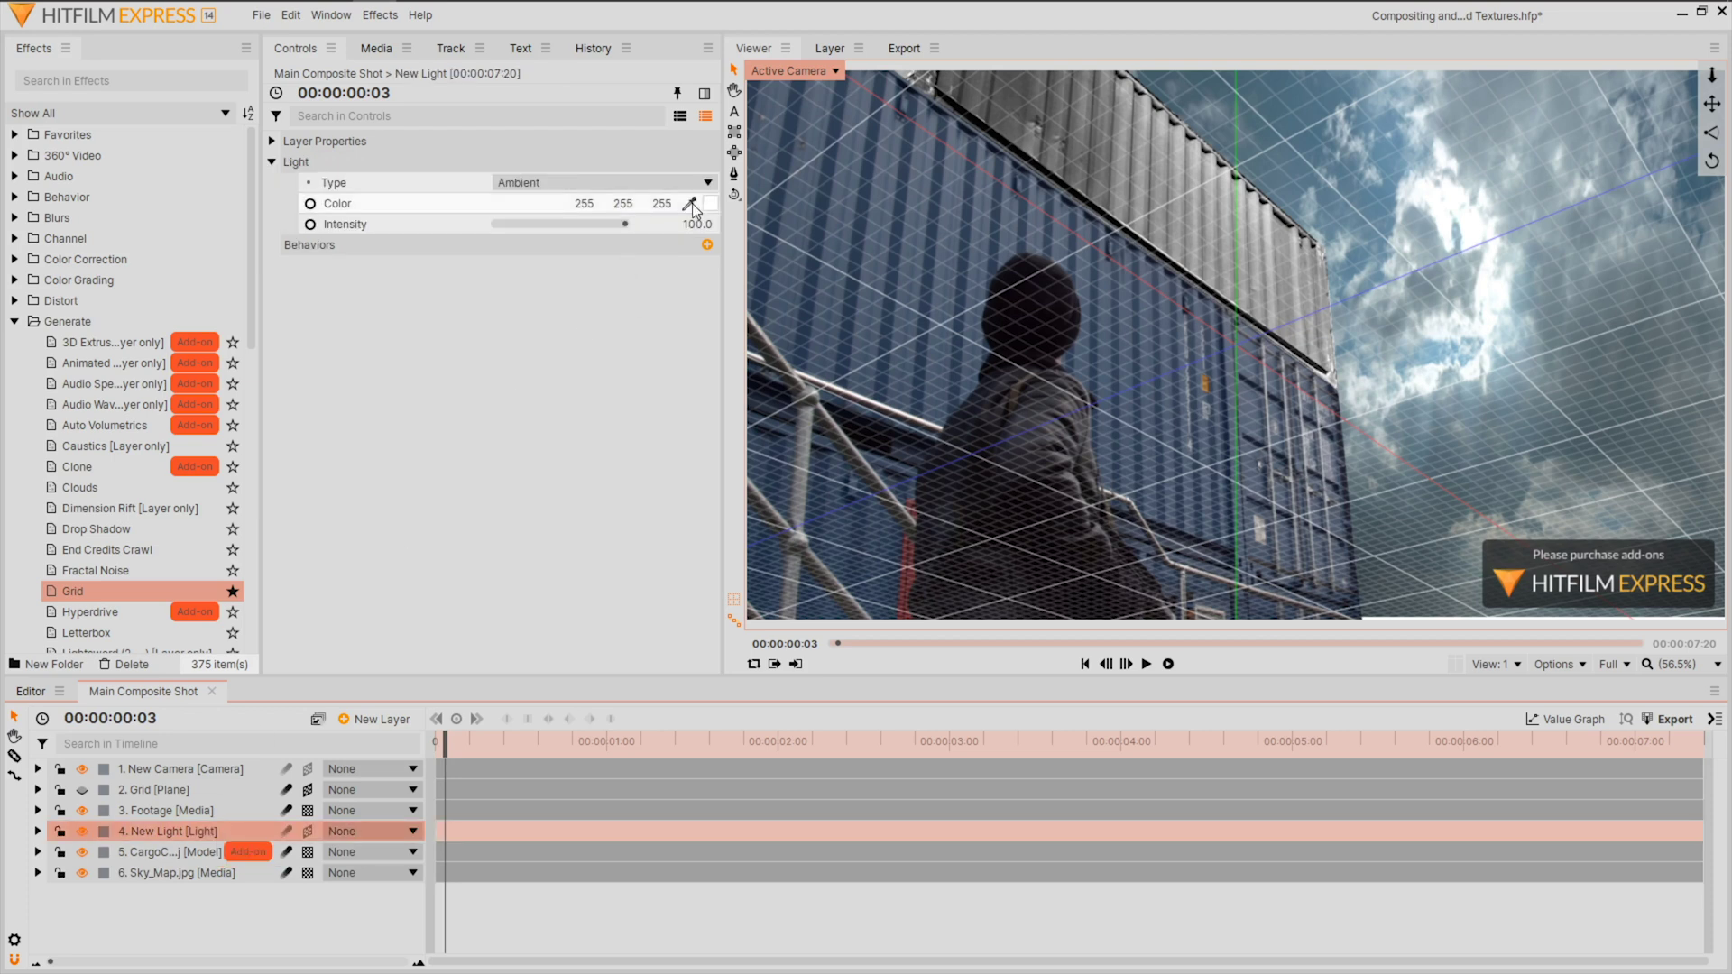
{"action": "left_click_drag", "start_coordinate": [624, 224], "coordinate": [599, 226]}
{"action": "left_click", "coordinate": [343, 924]}
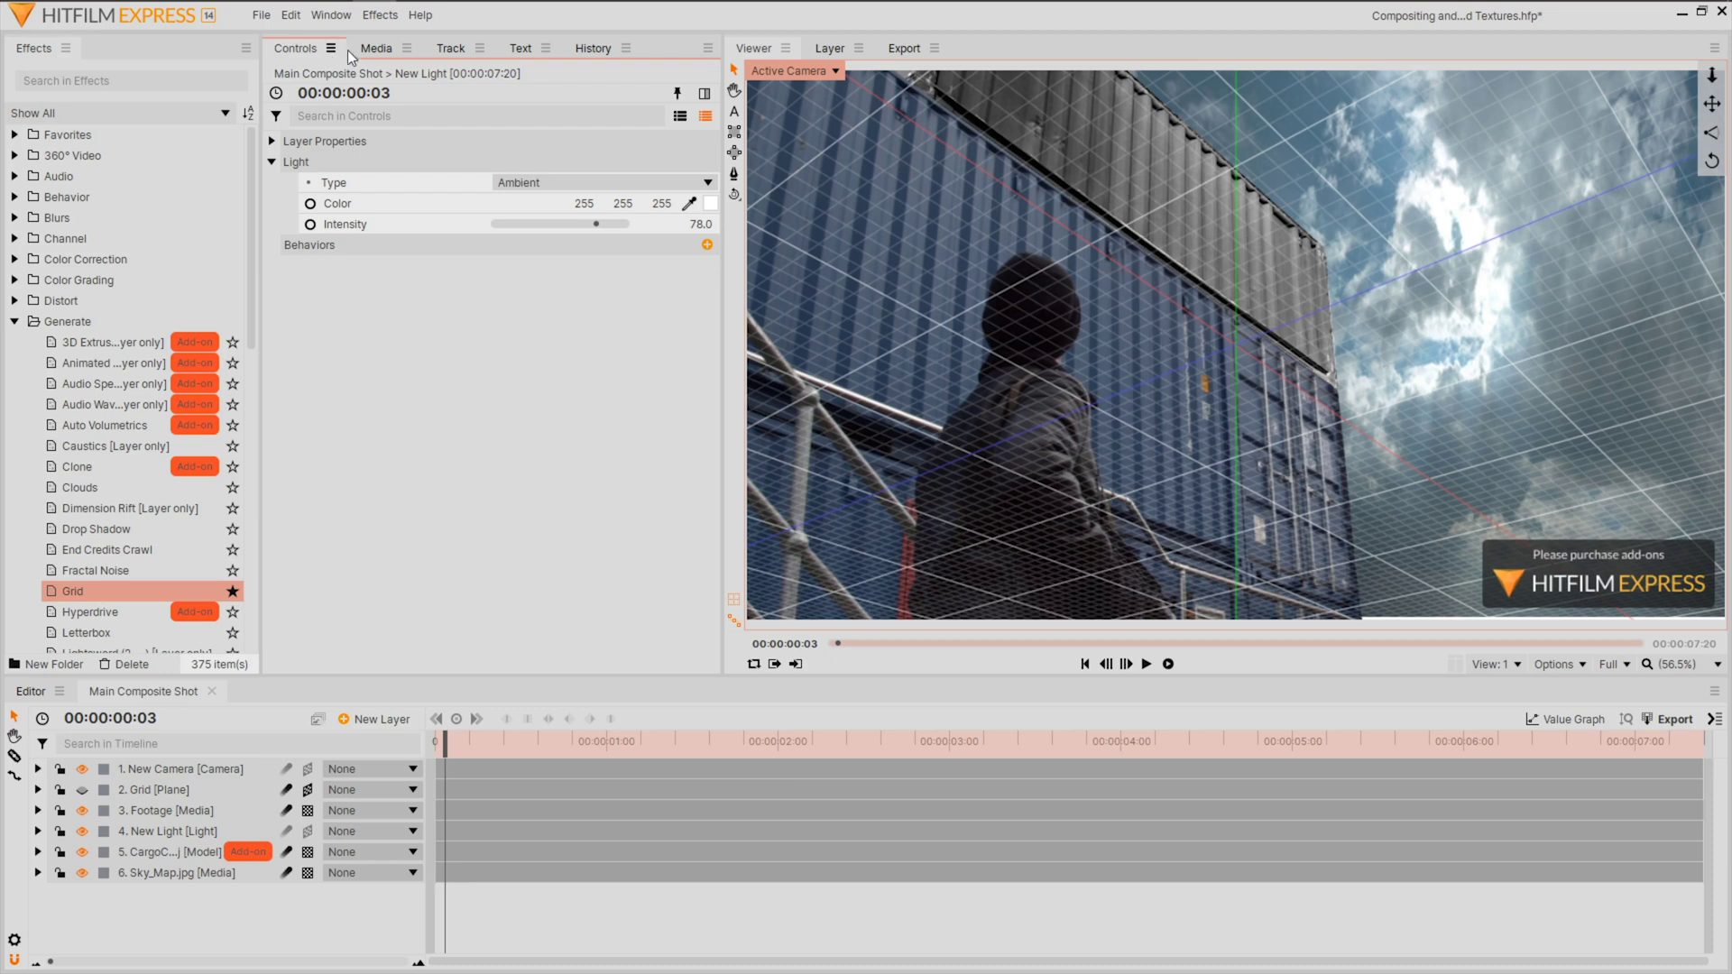
Make a ContainerTexture_BLACK composite shot, add the footage, and mask it to one blue strip
{"action": "left_click", "coordinate": [370, 47]}
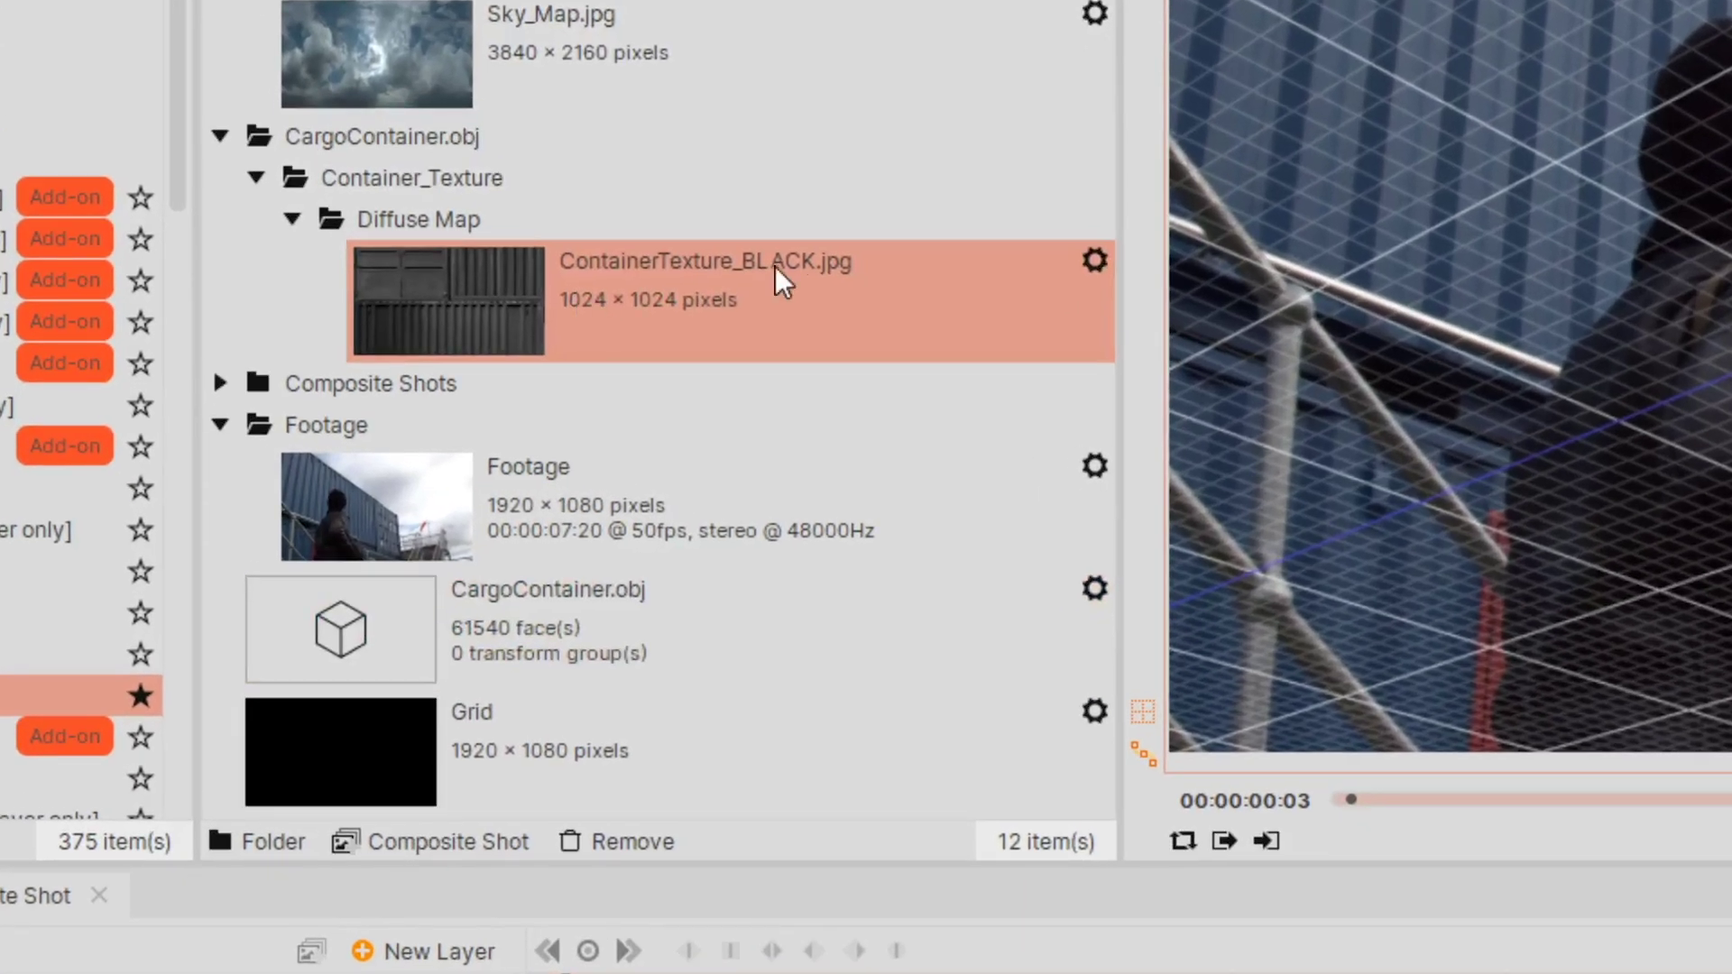
{"action": "left_click_drag", "start_coordinate": [512, 608], "coordinate": [444, 819]}
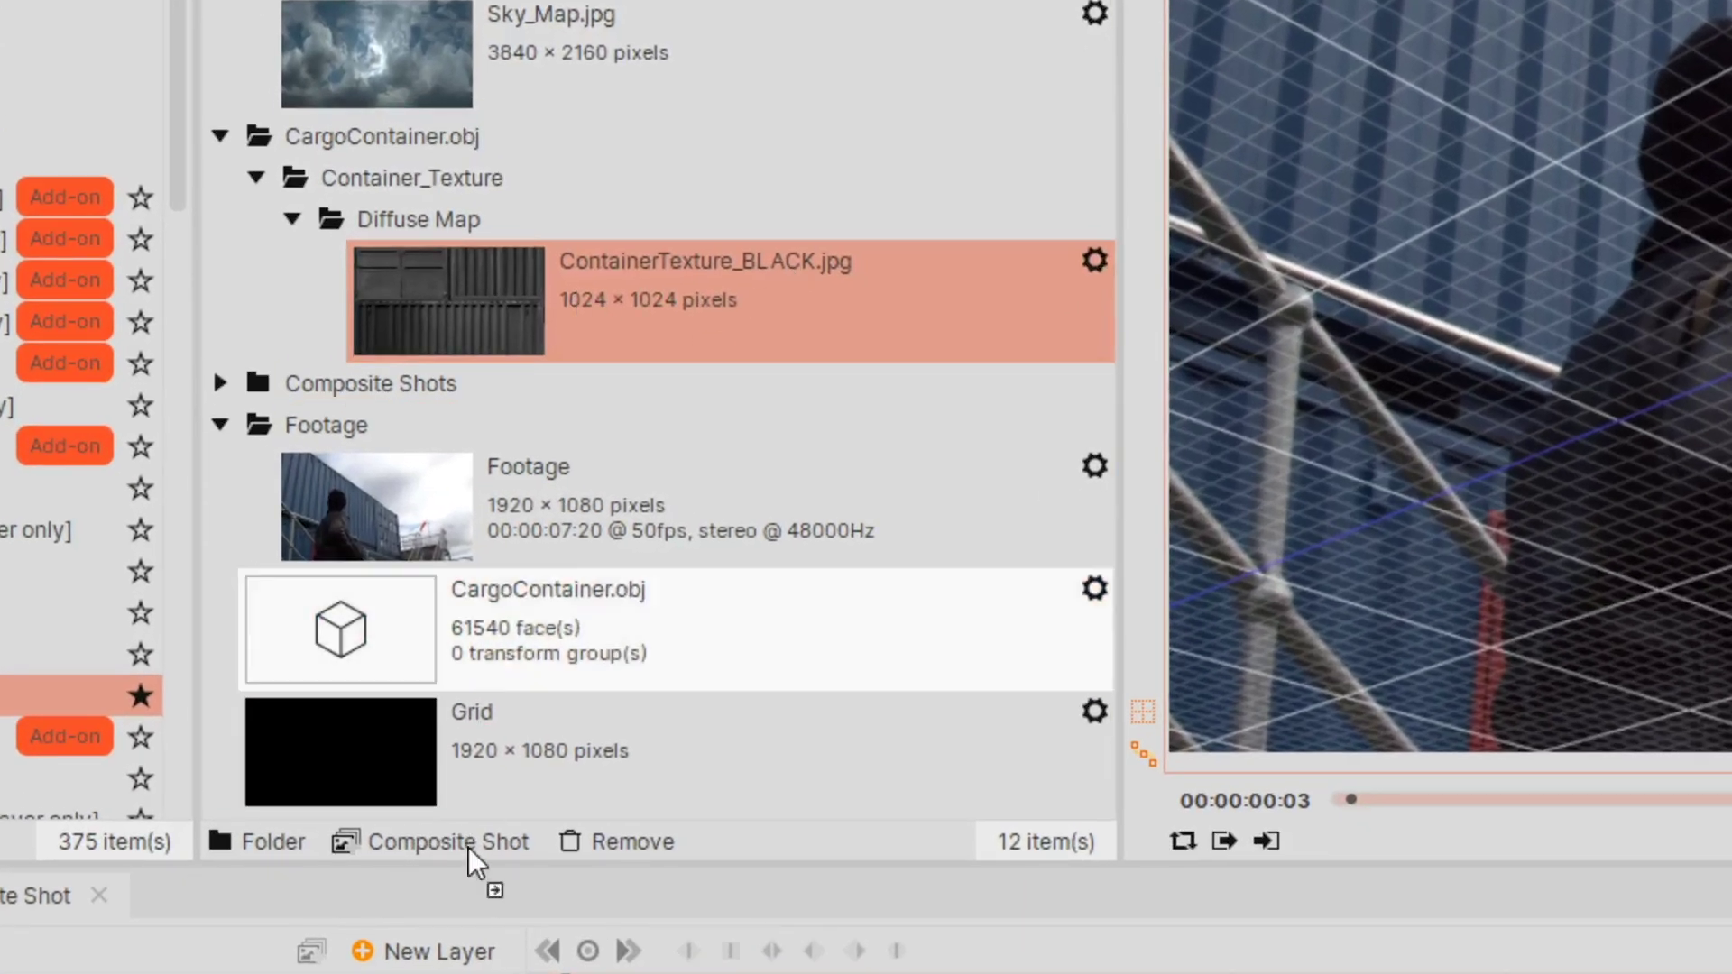
{"action": "left_click", "coordinate": [469, 848]}
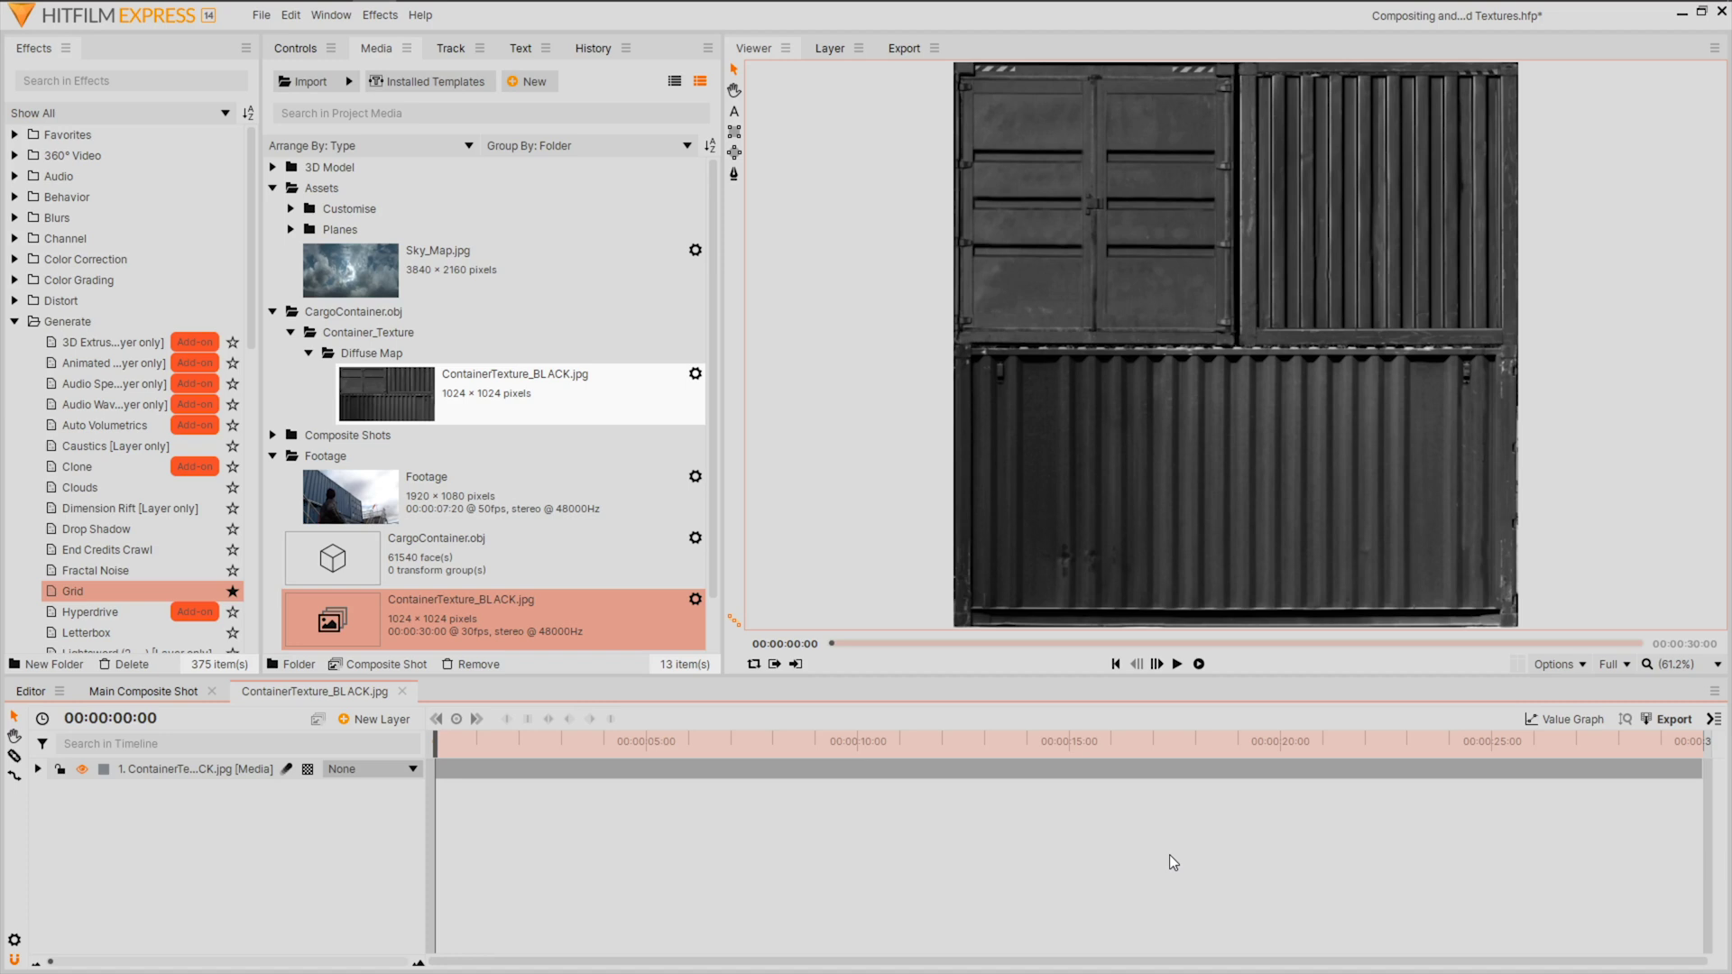
{"action": "left_click_drag", "start_coordinate": [567, 523], "coordinate": [184, 766]}
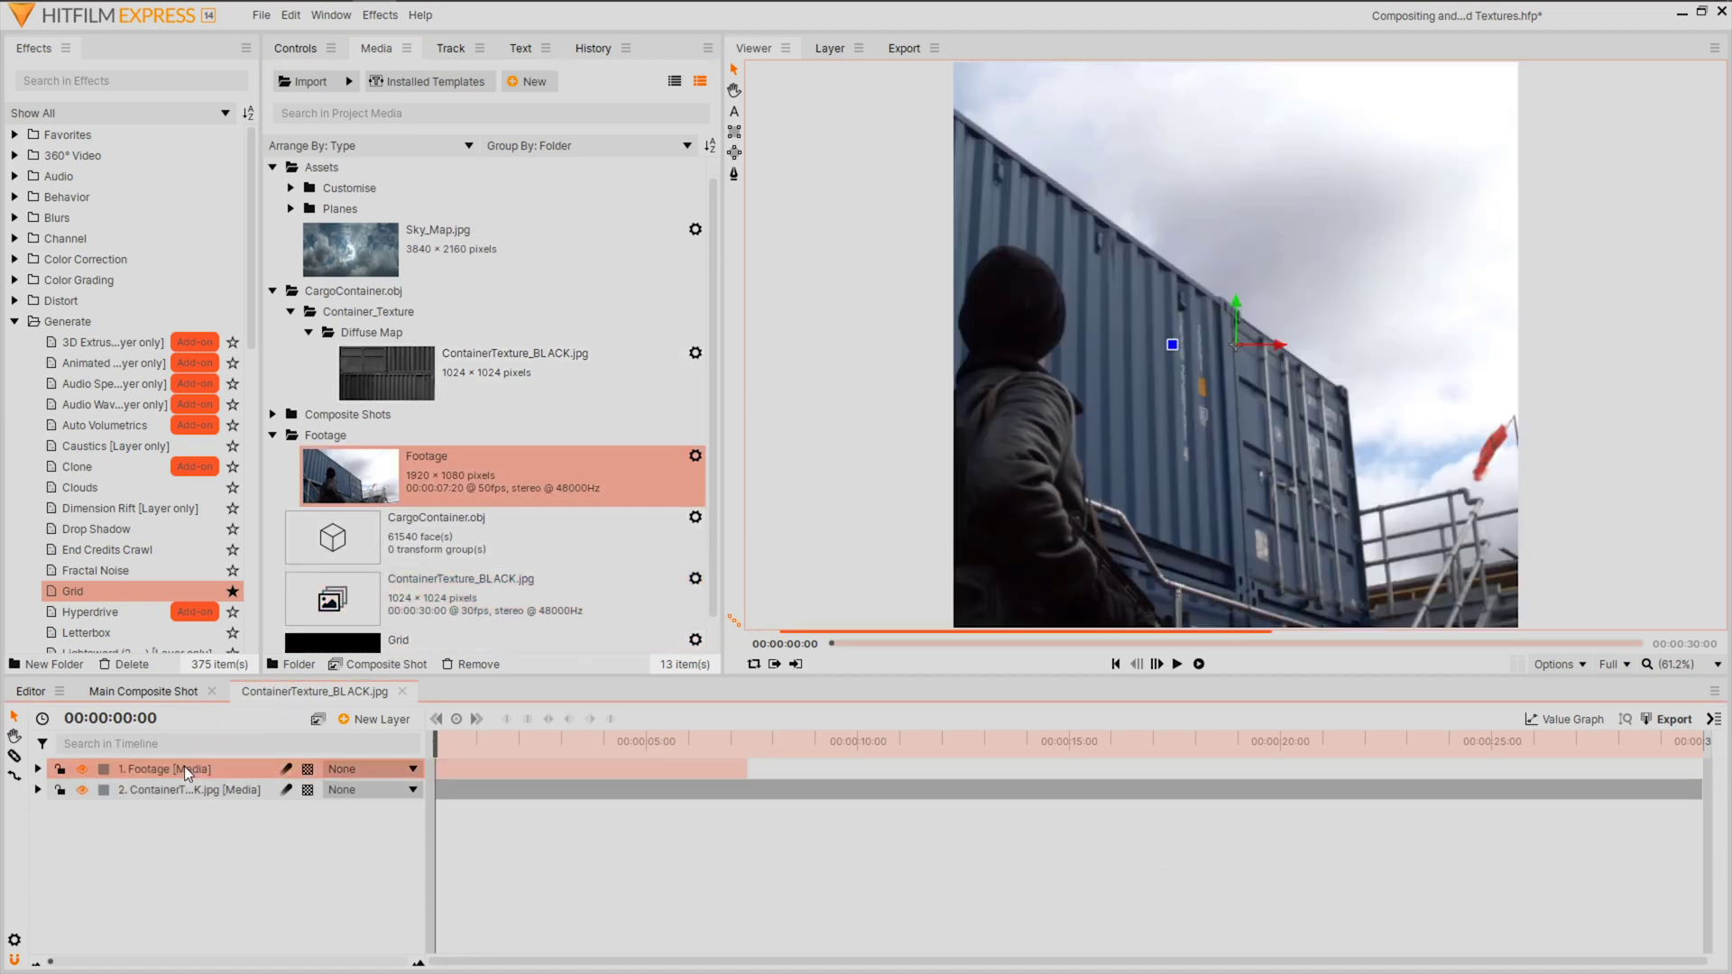
{"action": "left_click", "coordinate": [735, 133]}
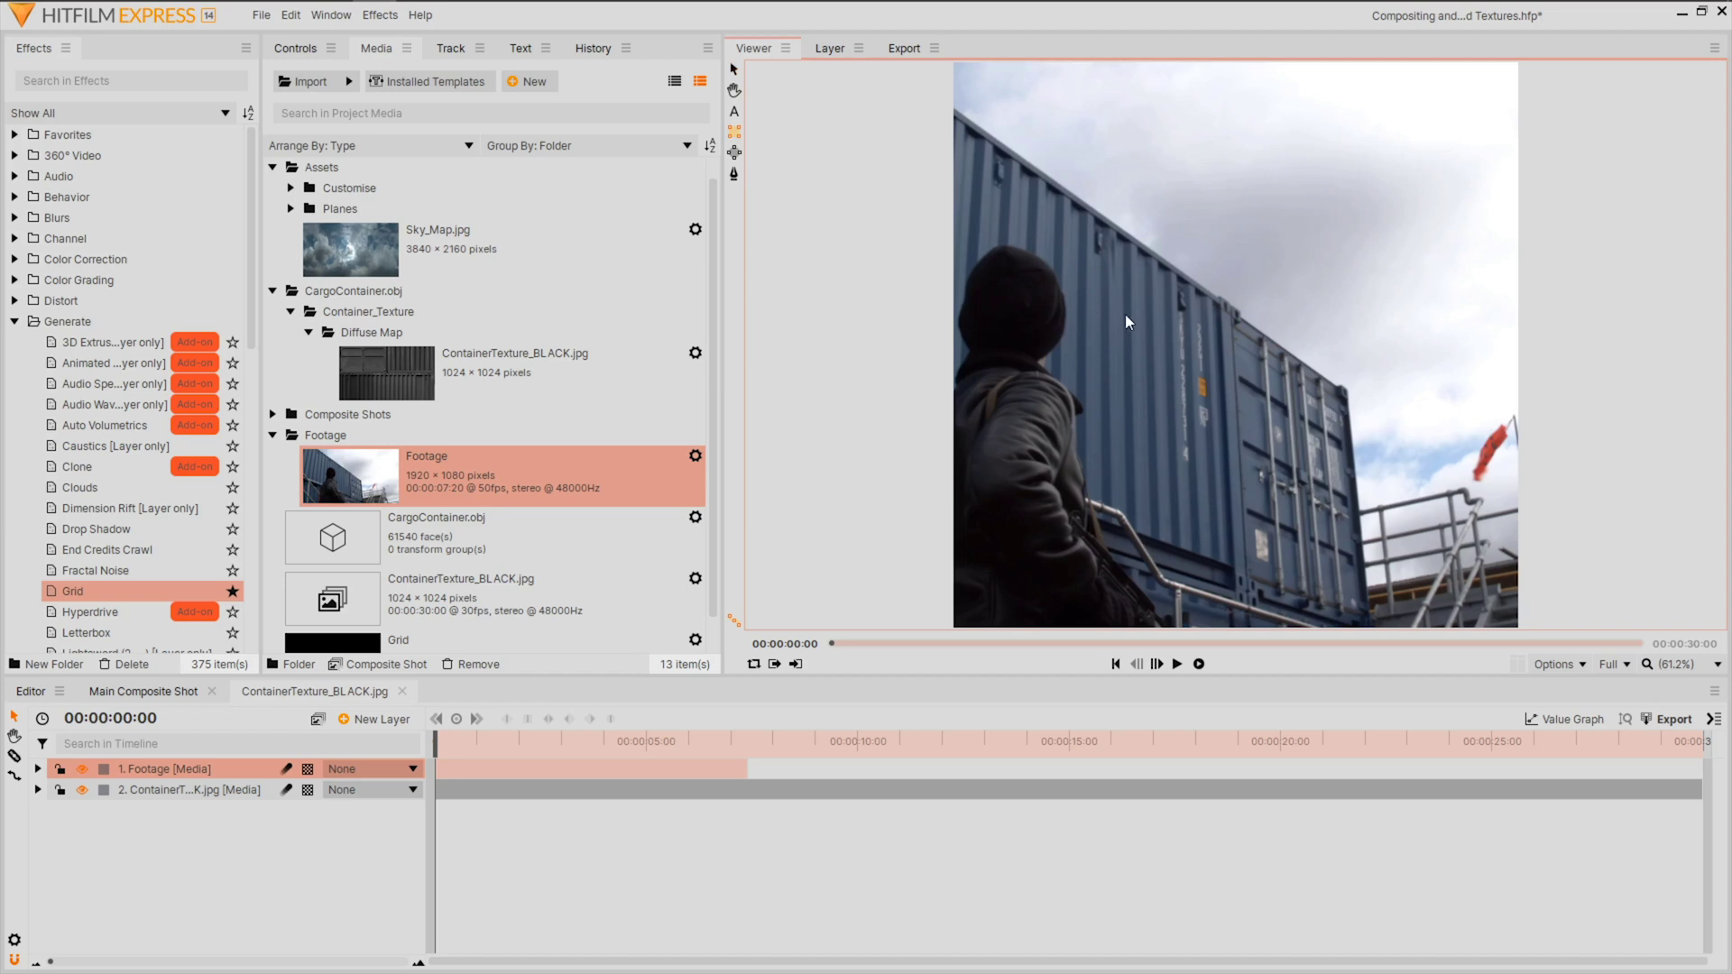
{"action": "left_click_drag", "start_coordinate": [1129, 317], "coordinate": [1241, 502]}
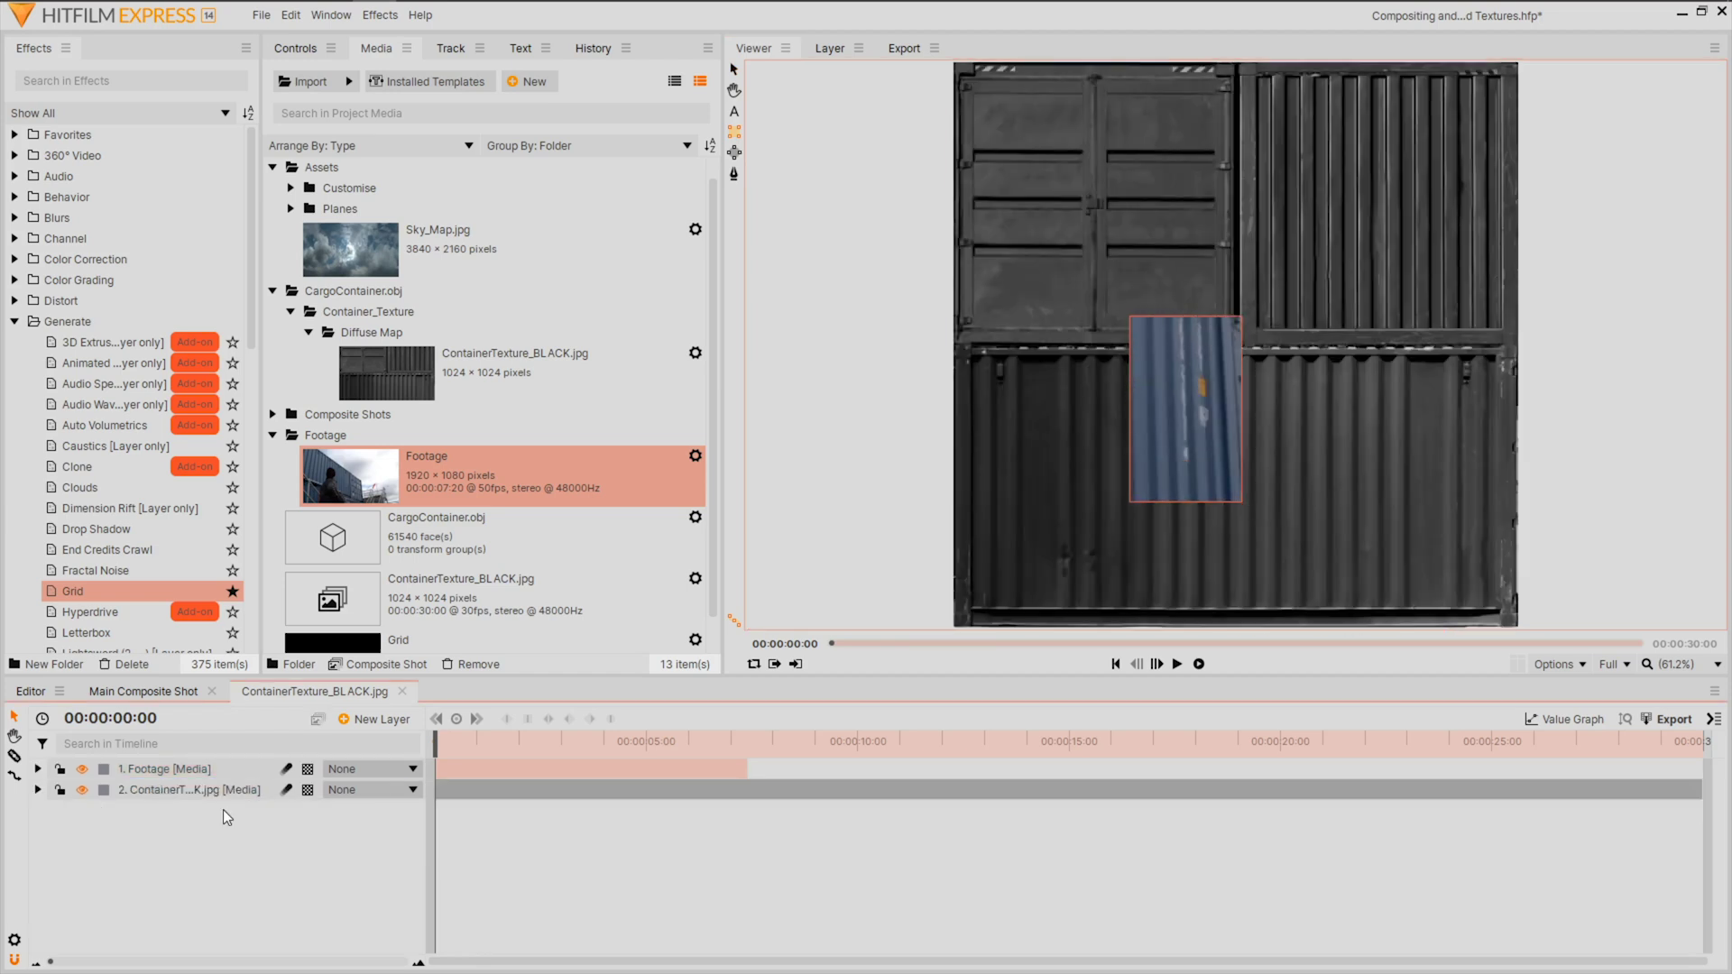
Add a plane named Sample coloured from the blue strip and place it below Footage
{"action": "left_click", "coordinate": [379, 719]}
{"action": "left_click", "coordinate": [379, 738]}
{"action": "type", "text": "Sample"}
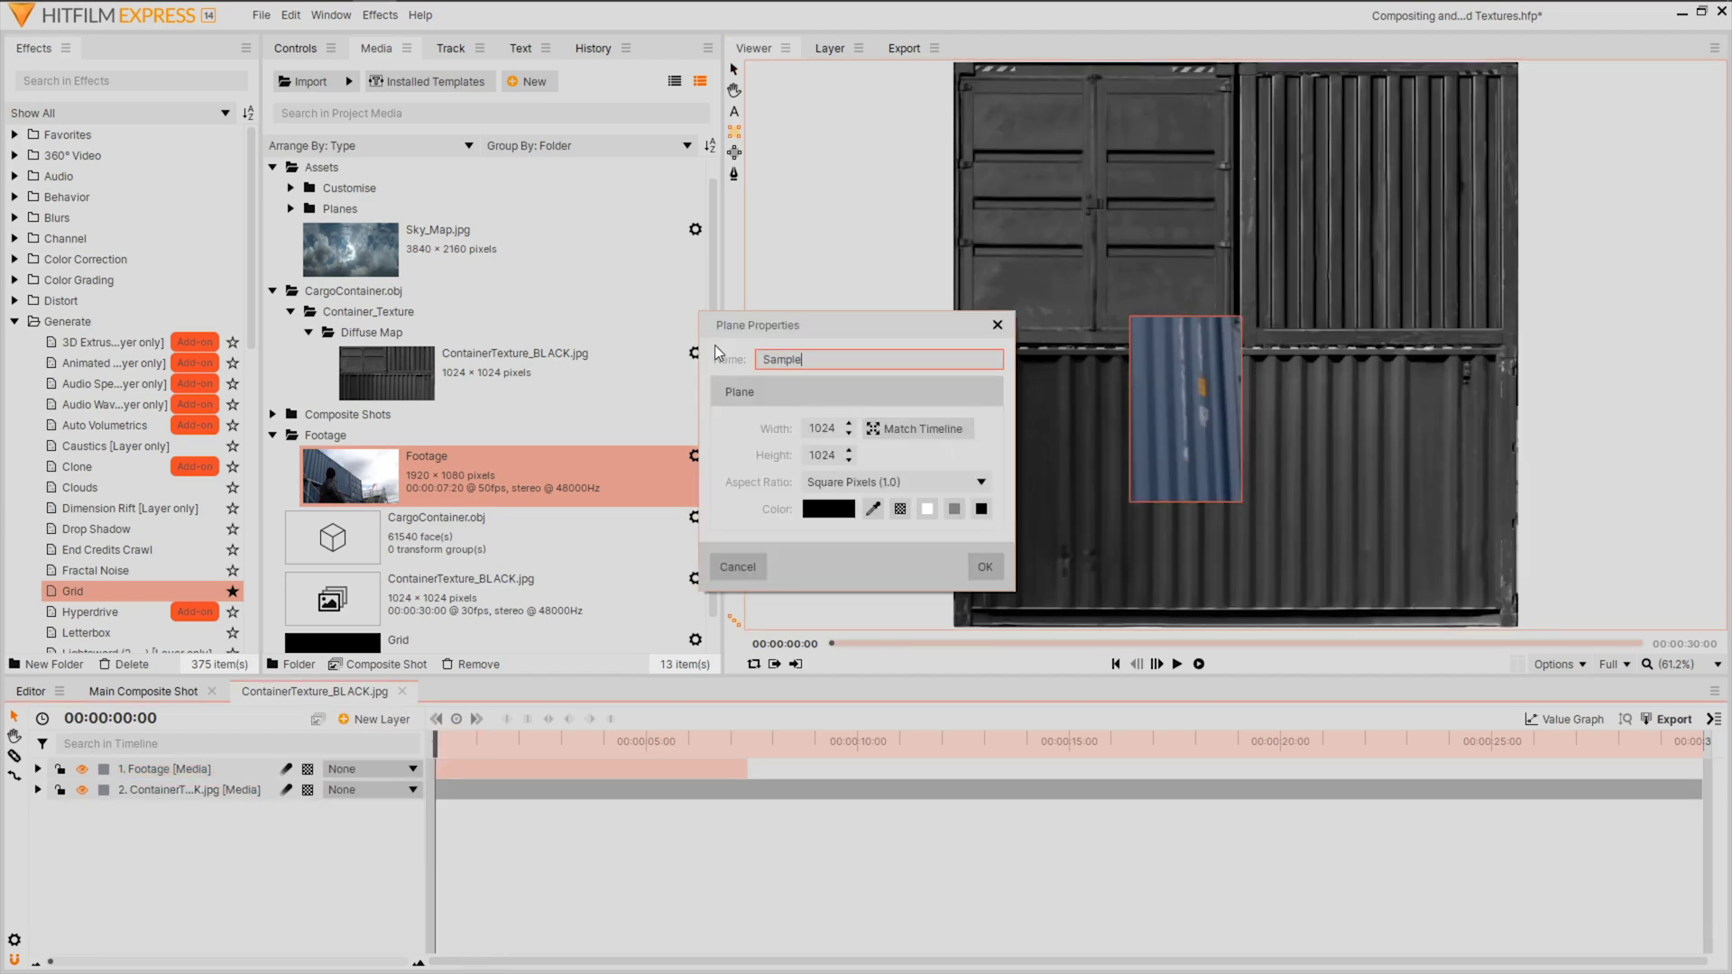
{"action": "left_click", "coordinate": [873, 508]}
{"action": "left_click", "coordinate": [1169, 431]}
{"action": "left_click", "coordinate": [985, 566]}
{"action": "left_click_drag", "start_coordinate": [187, 776], "coordinate": [187, 803]}
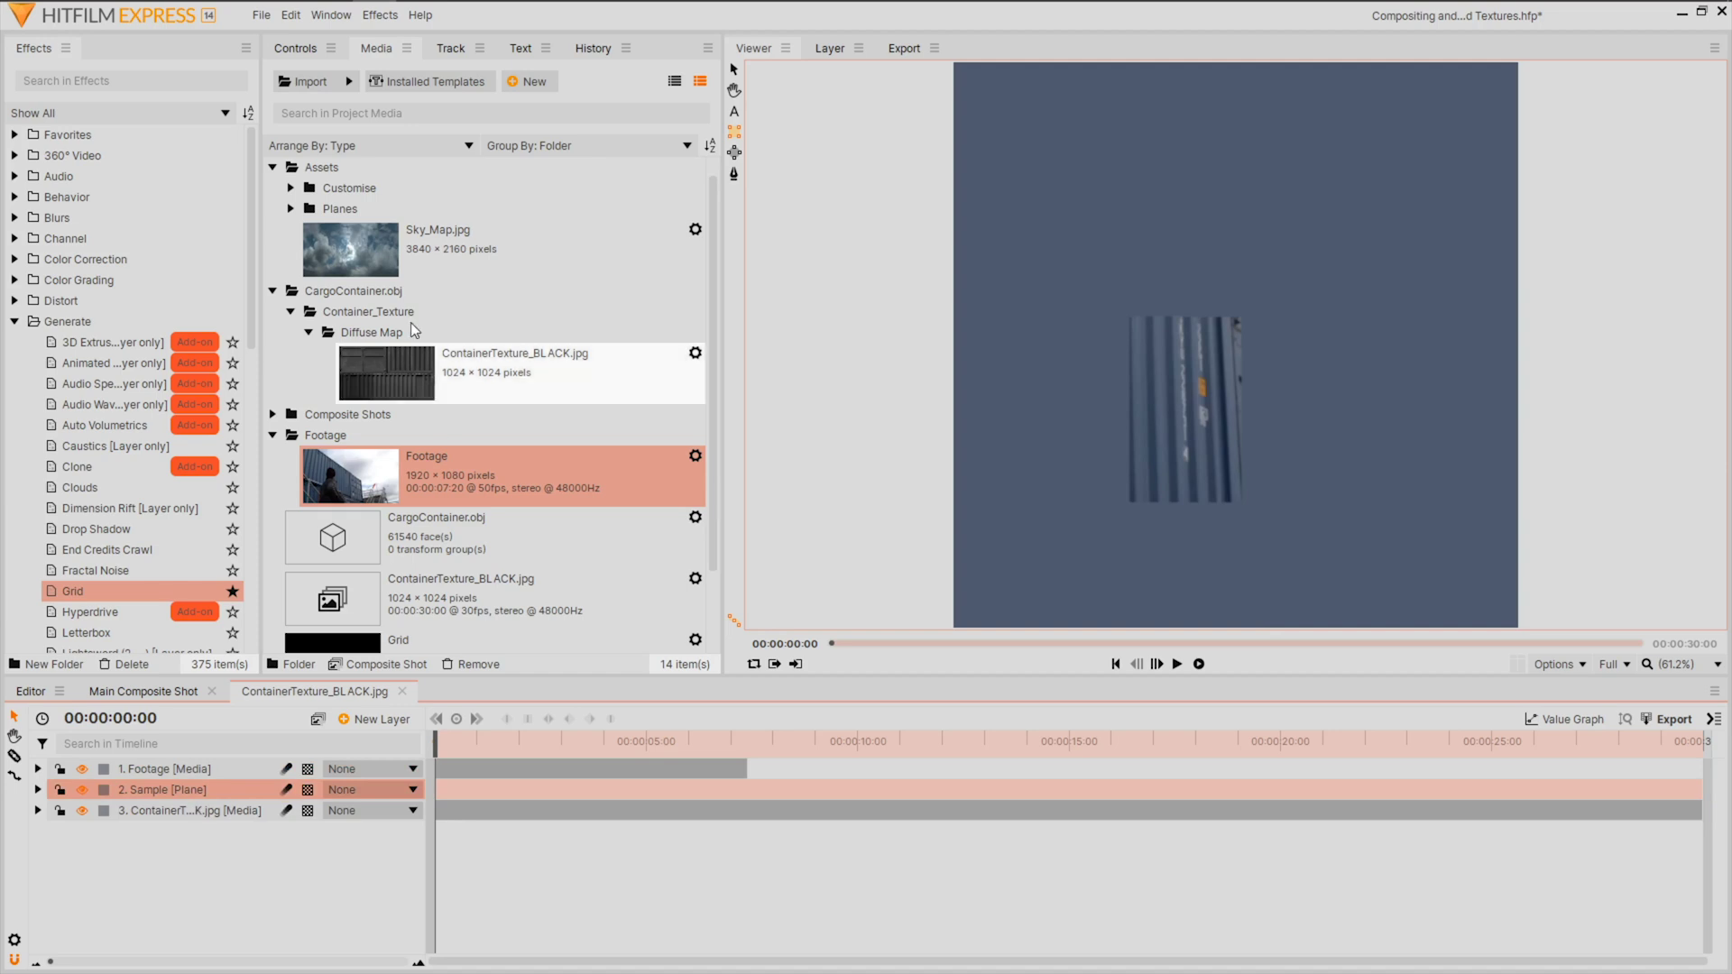
Set the Sample plane's blend mode to Overlay
{"action": "left_click", "coordinate": [286, 50]}
{"action": "left_click", "coordinate": [271, 142]}
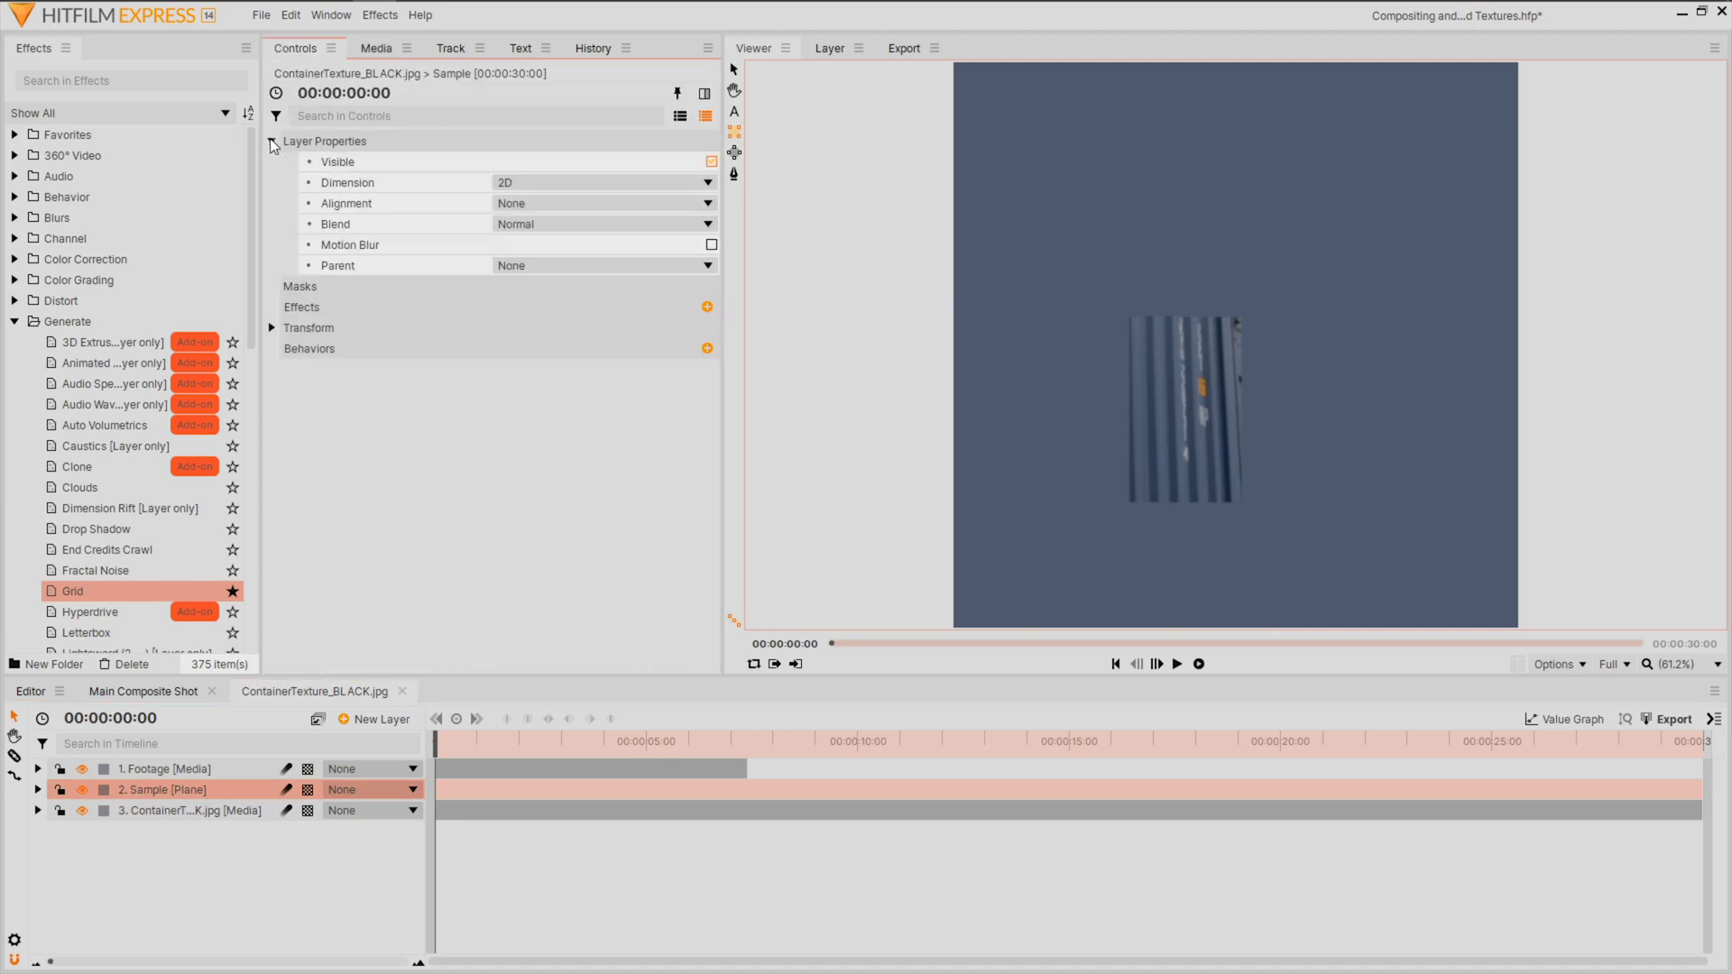
{"action": "left_click", "coordinate": [560, 222]}
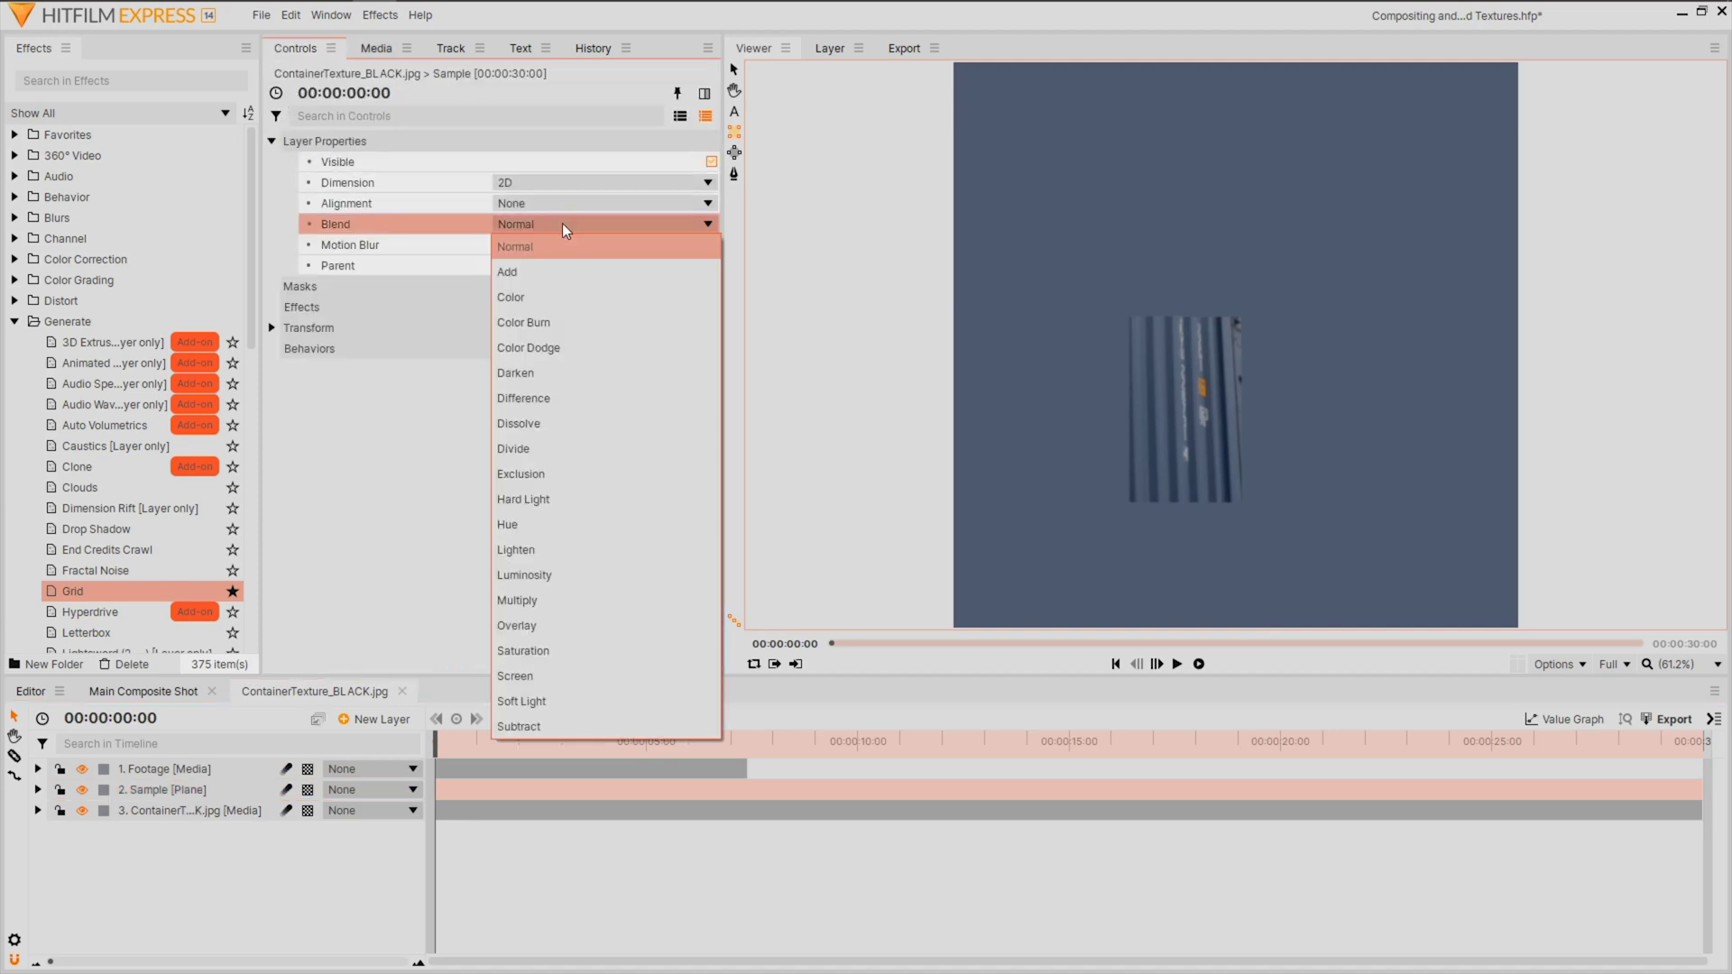
{"action": "left_click", "coordinate": [570, 624]}
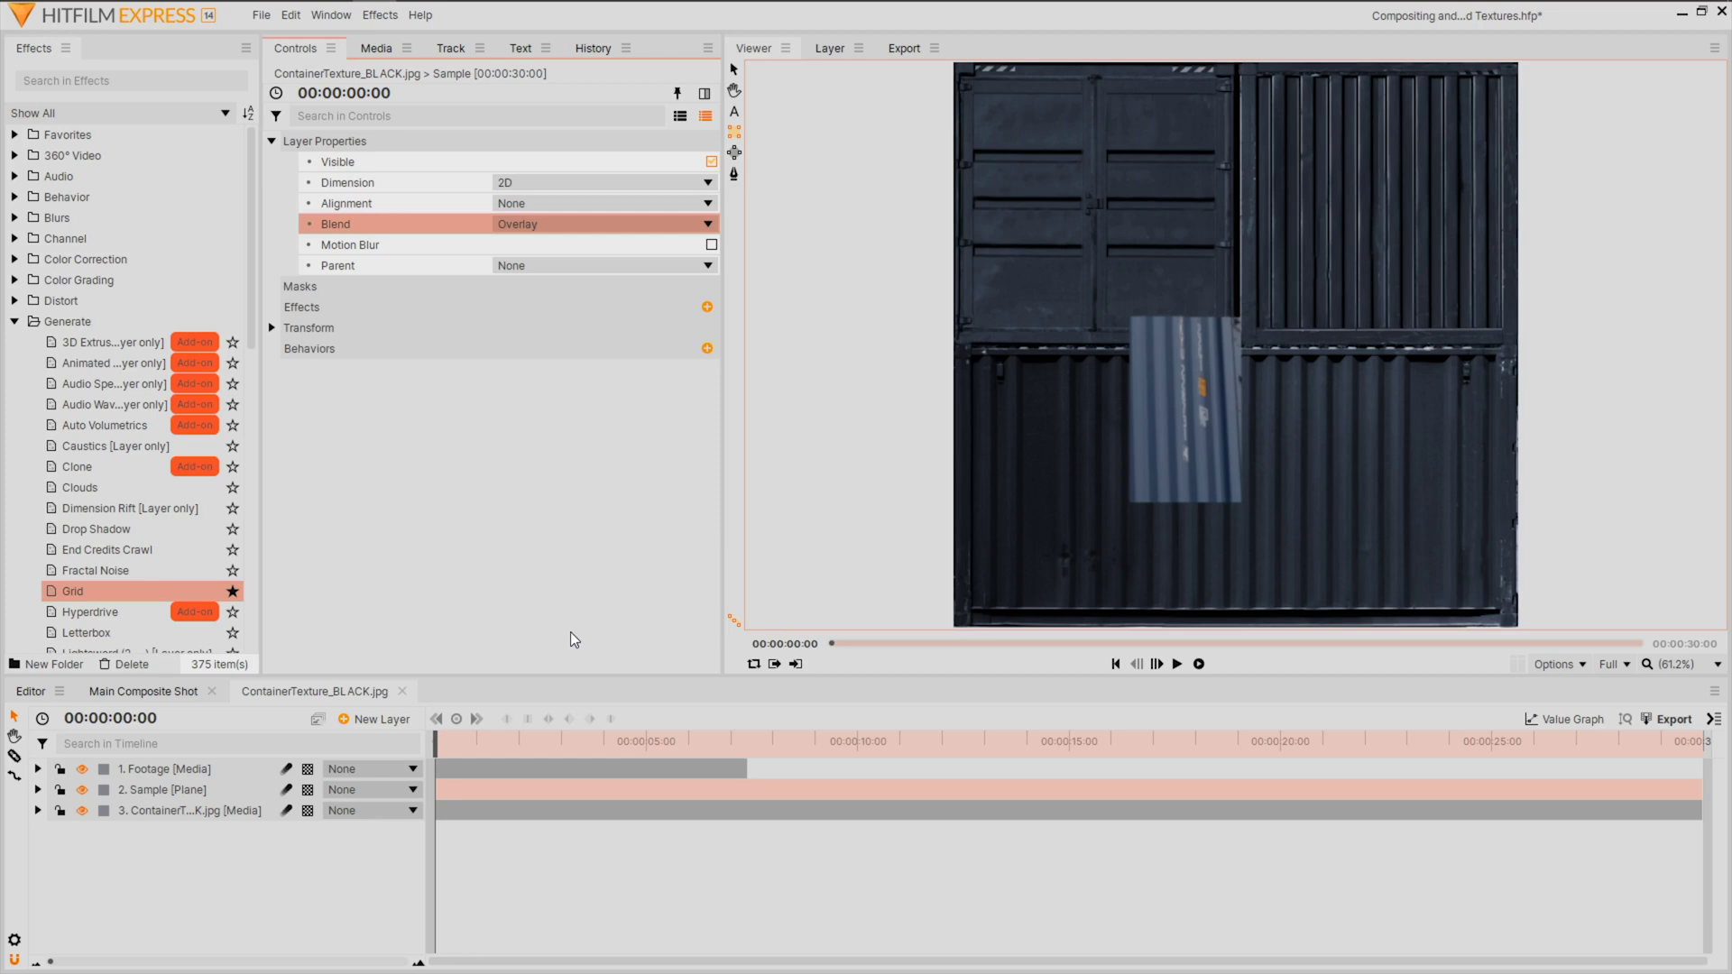
Add a grade layer named Correction and move it below Footage
{"action": "left_click", "coordinate": [377, 719]}
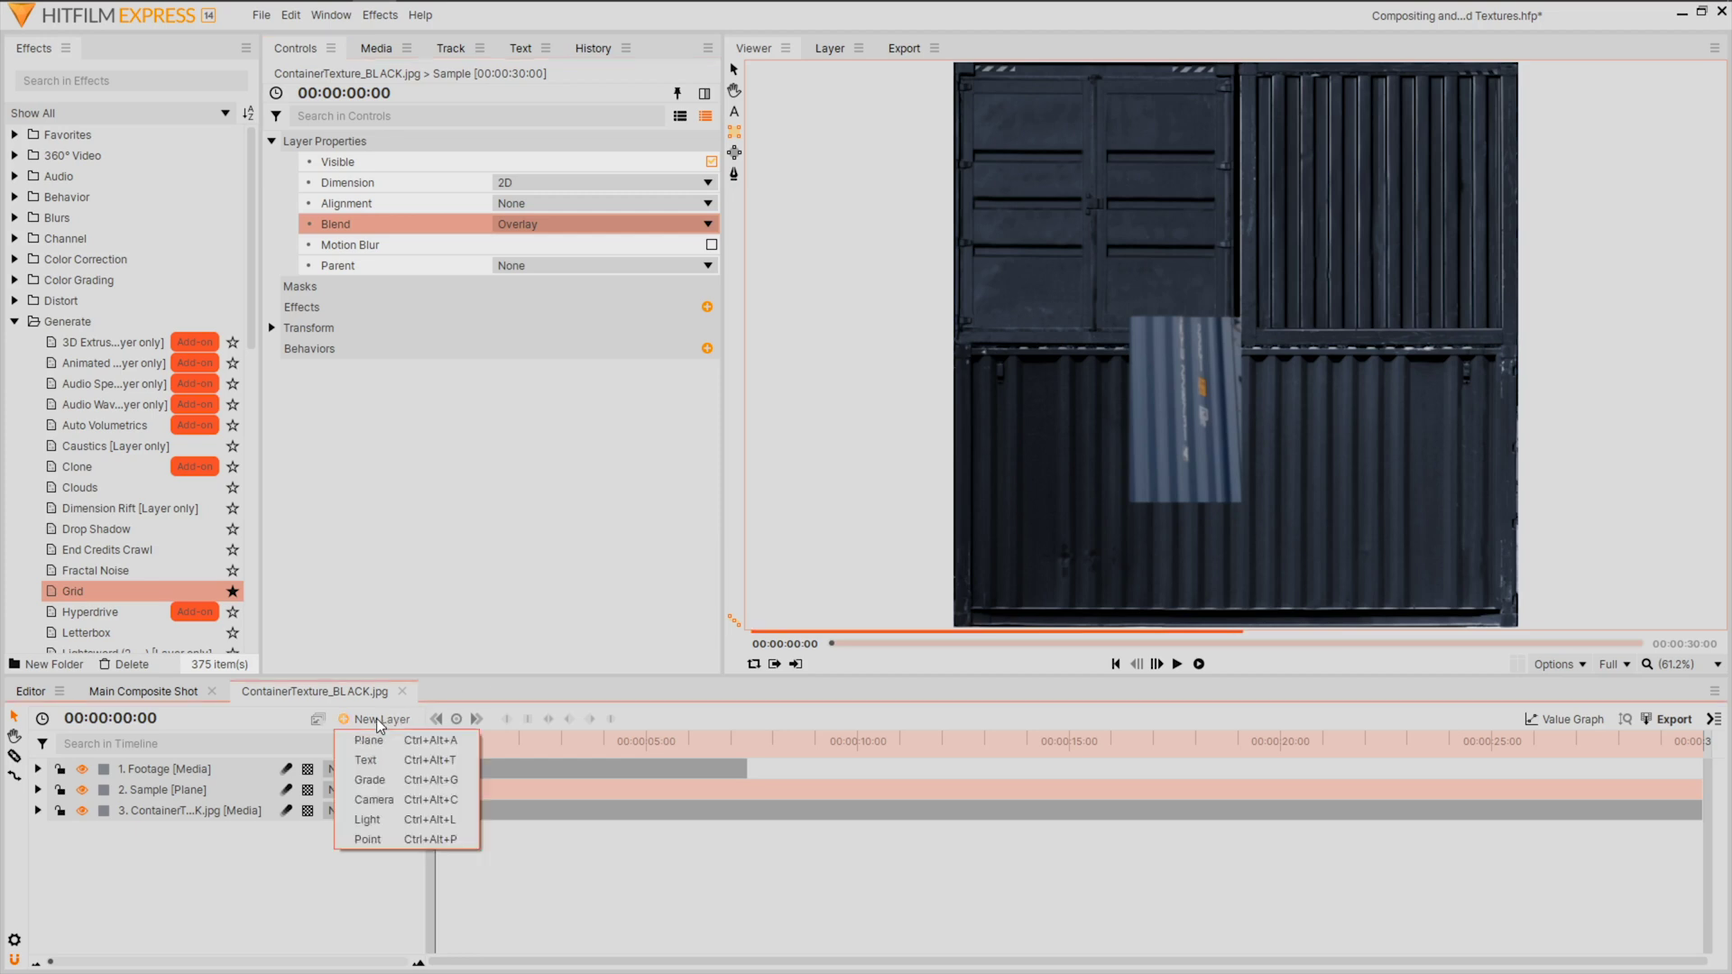
{"action": "left_click", "coordinate": [377, 771]}
{"action": "key", "text": "F2"}
{"action": "type", "text": "Correction"}
{"action": "key", "text": "Return"}
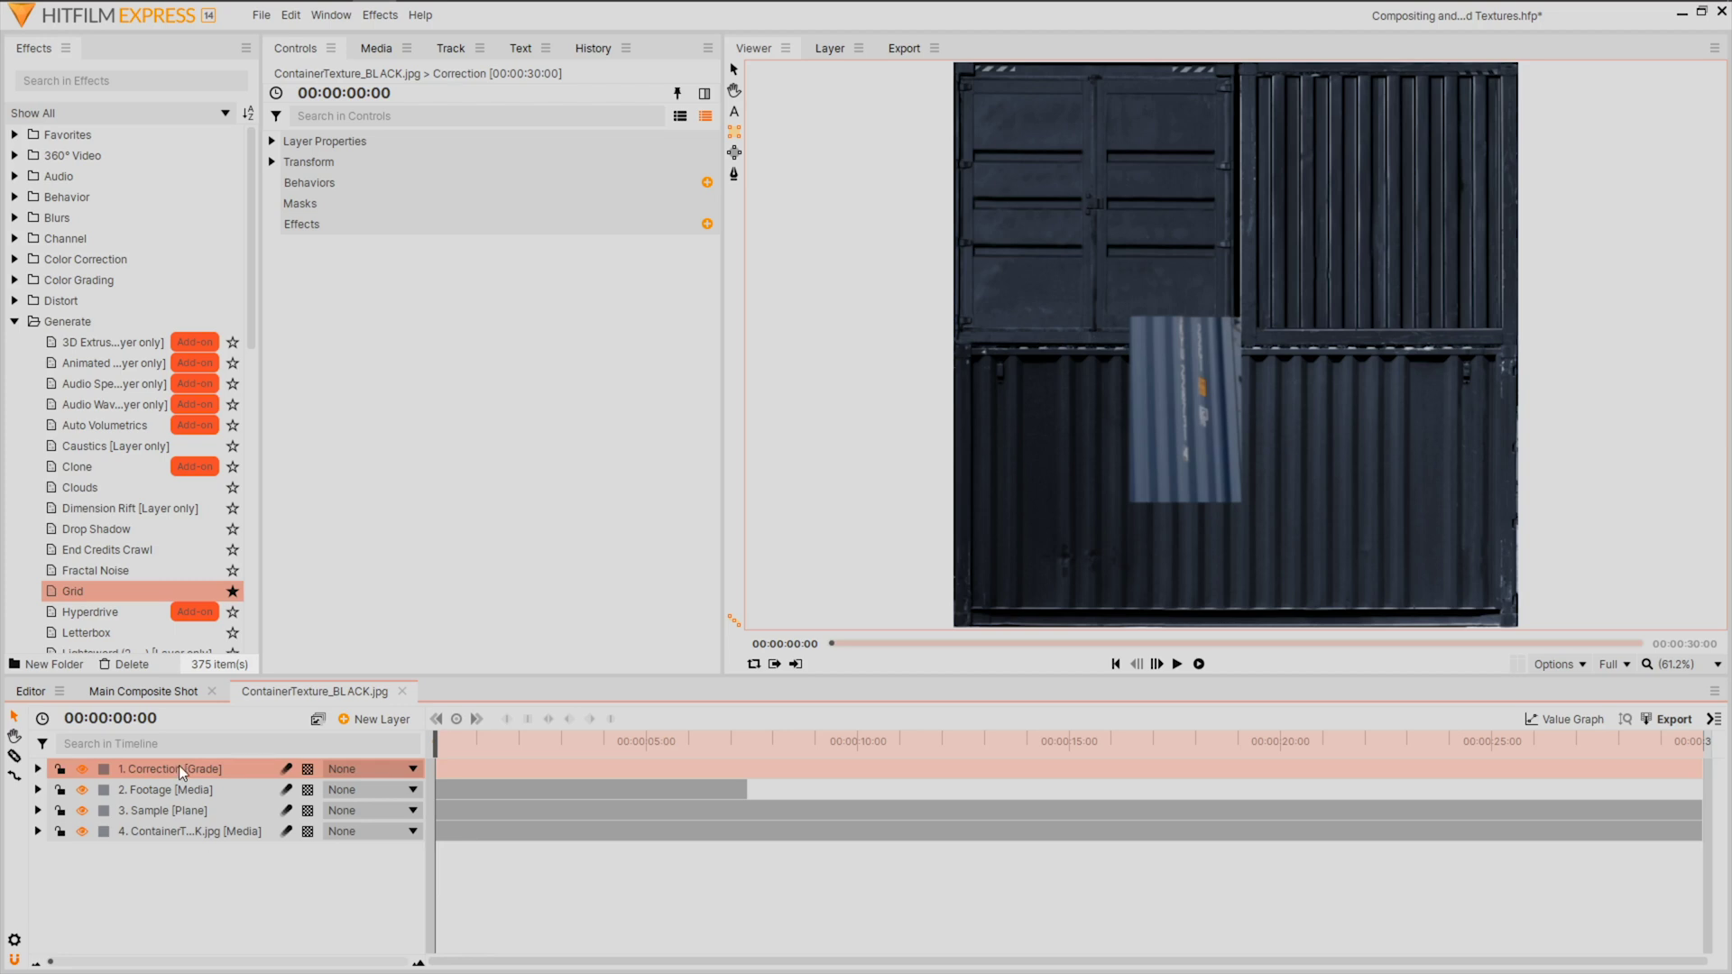
{"action": "left_click_drag", "start_coordinate": [178, 767], "coordinate": [179, 790]}
Apply Color Temperature and Curves to Correction, raising the blue curve and adjusting green
{"action": "left_click", "coordinate": [14, 259]}
{"action": "left_click_drag", "start_coordinate": [148, 406], "coordinate": [173, 794]}
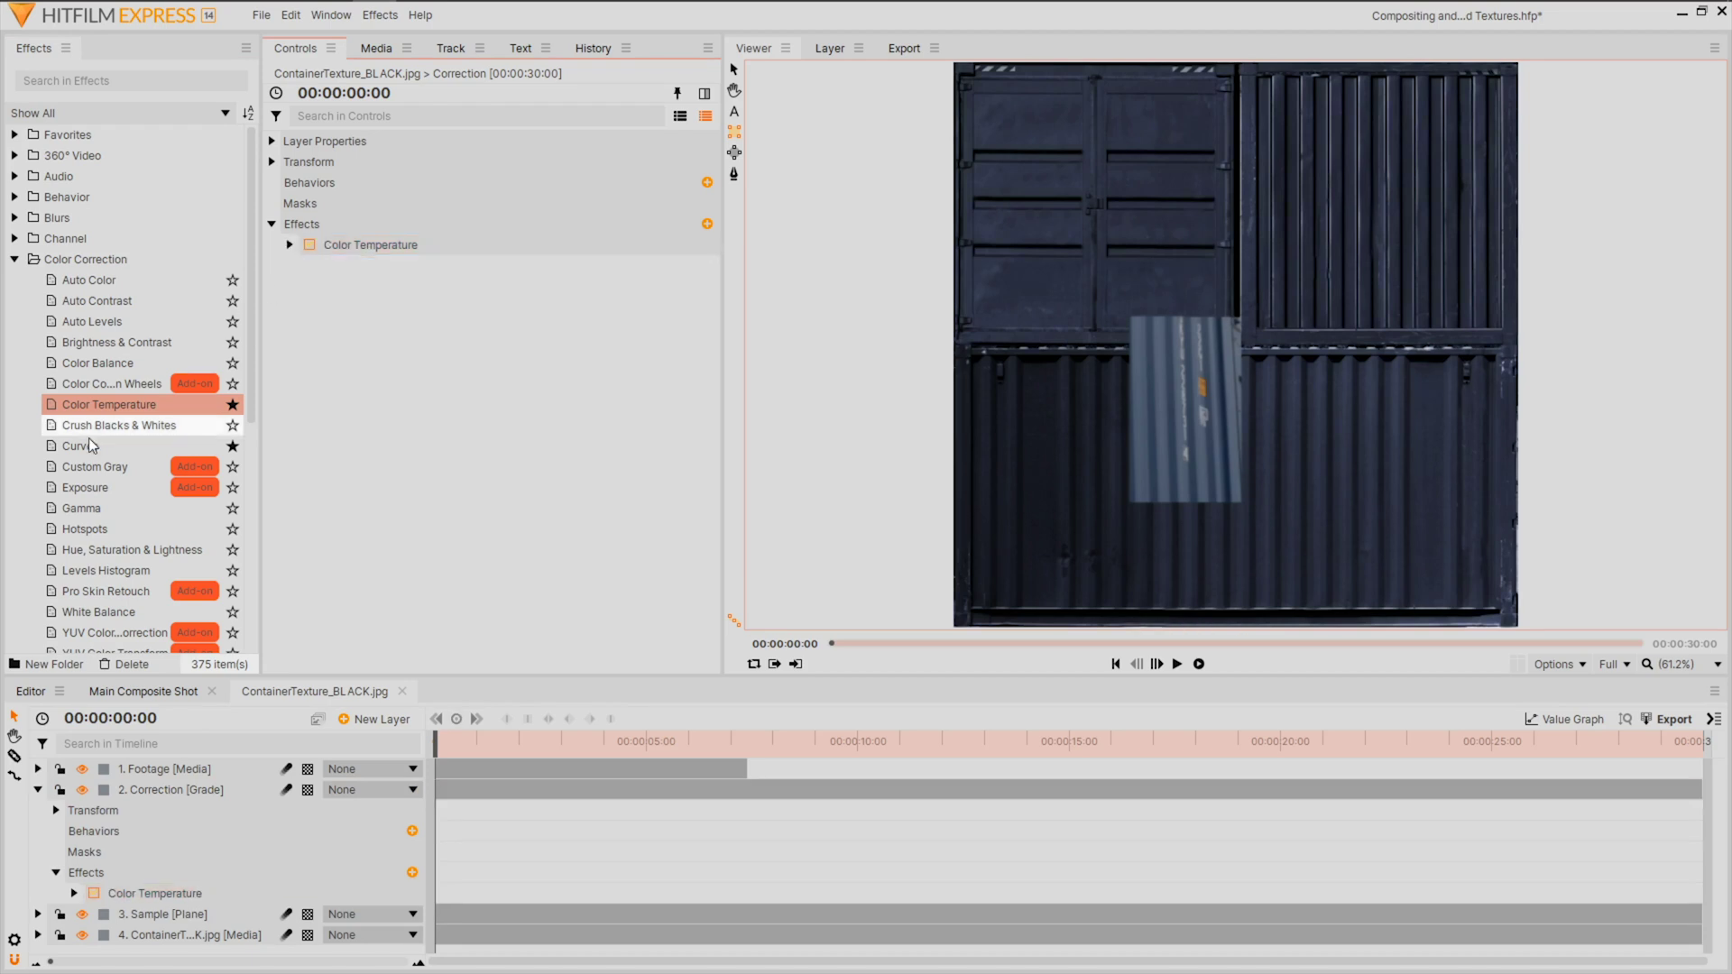
{"action": "left_click_drag", "start_coordinate": [80, 446], "coordinate": [401, 248]}
{"action": "mouse_move", "coordinate": [501, 525]}
{"action": "left_mouse_down"}
{"action": "mouse_move", "coordinate": [594, 462]}
{"action": "mouse_move", "coordinate": [516, 540]}
{"action": "left_mouse_up"}
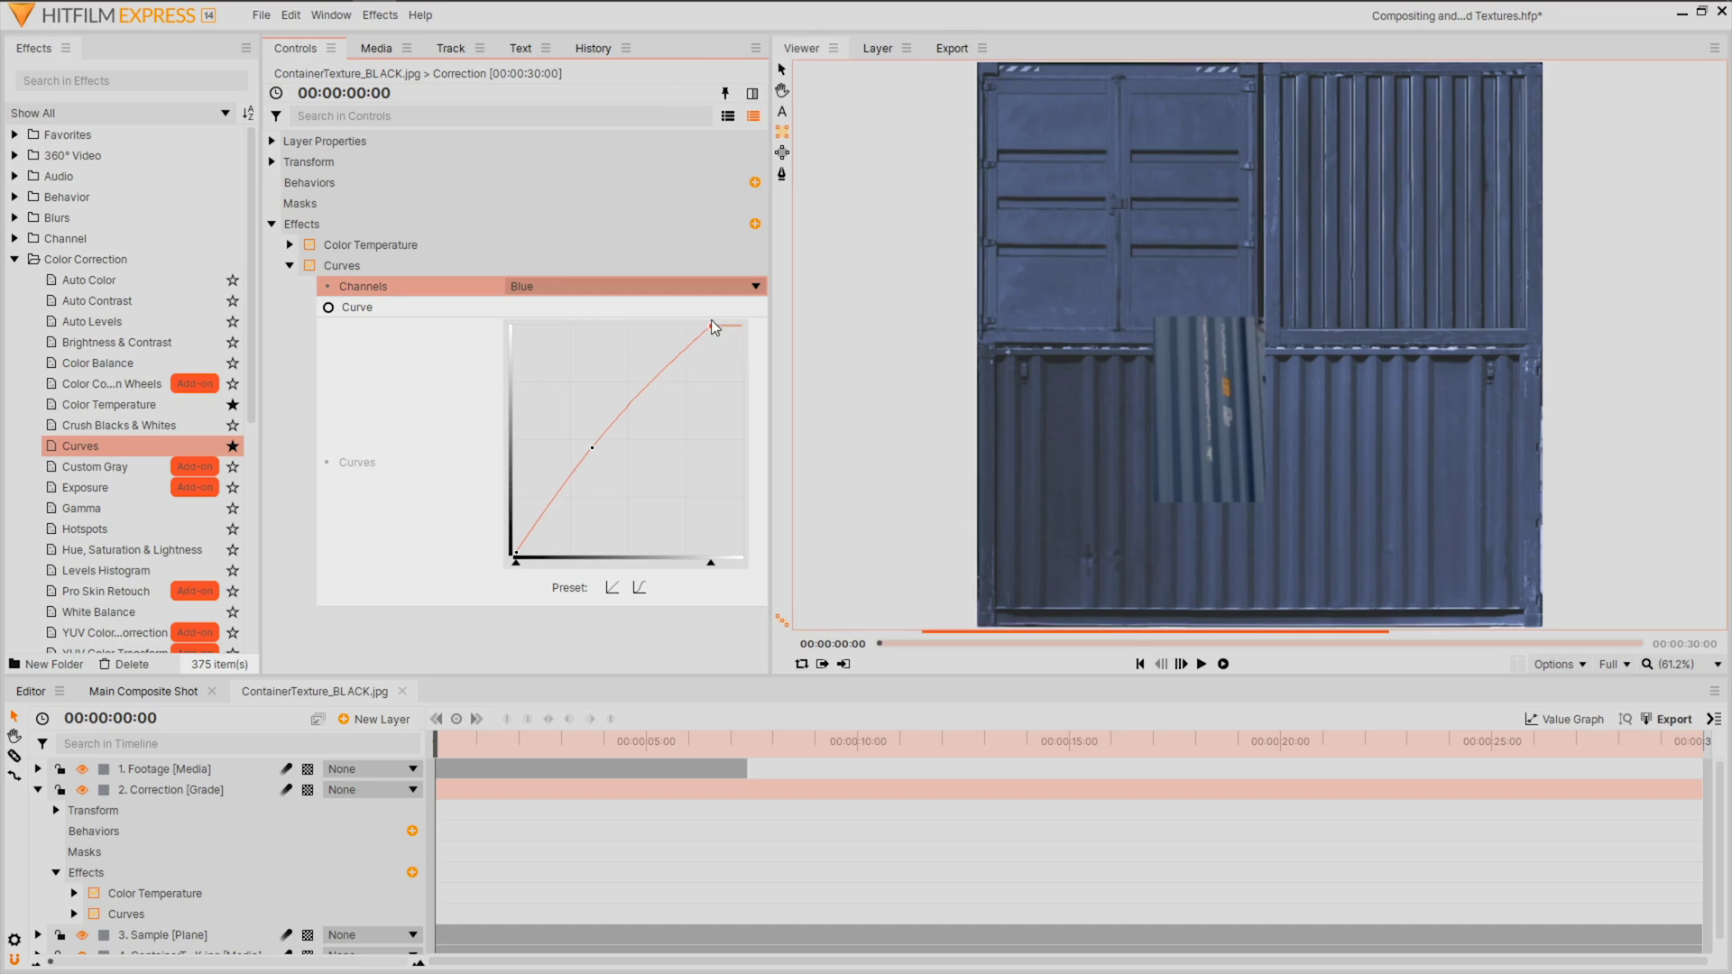
{"action": "left_click_drag", "start_coordinate": [587, 450], "coordinate": [584, 456]}
{"action": "left_click", "coordinate": [171, 692]}
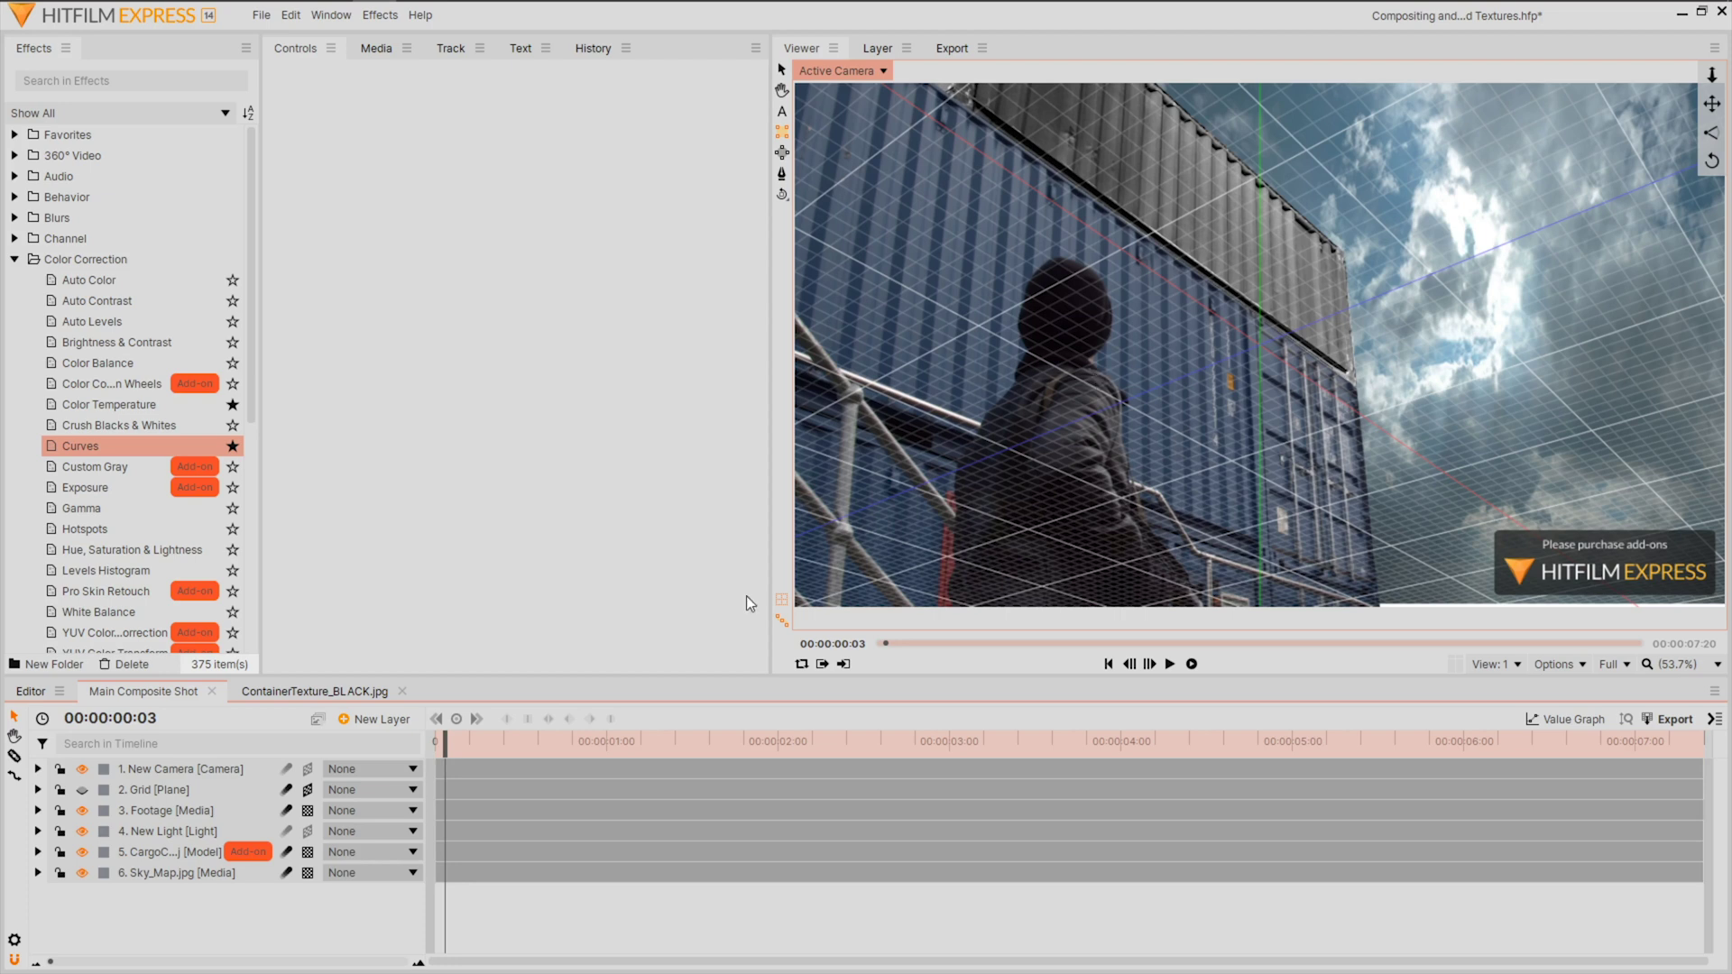
Set the container model's Container_Texture diffuse map source to Use Layer
{"action": "left_click", "coordinate": [219, 854]}
{"action": "left_click", "coordinate": [175, 853]}
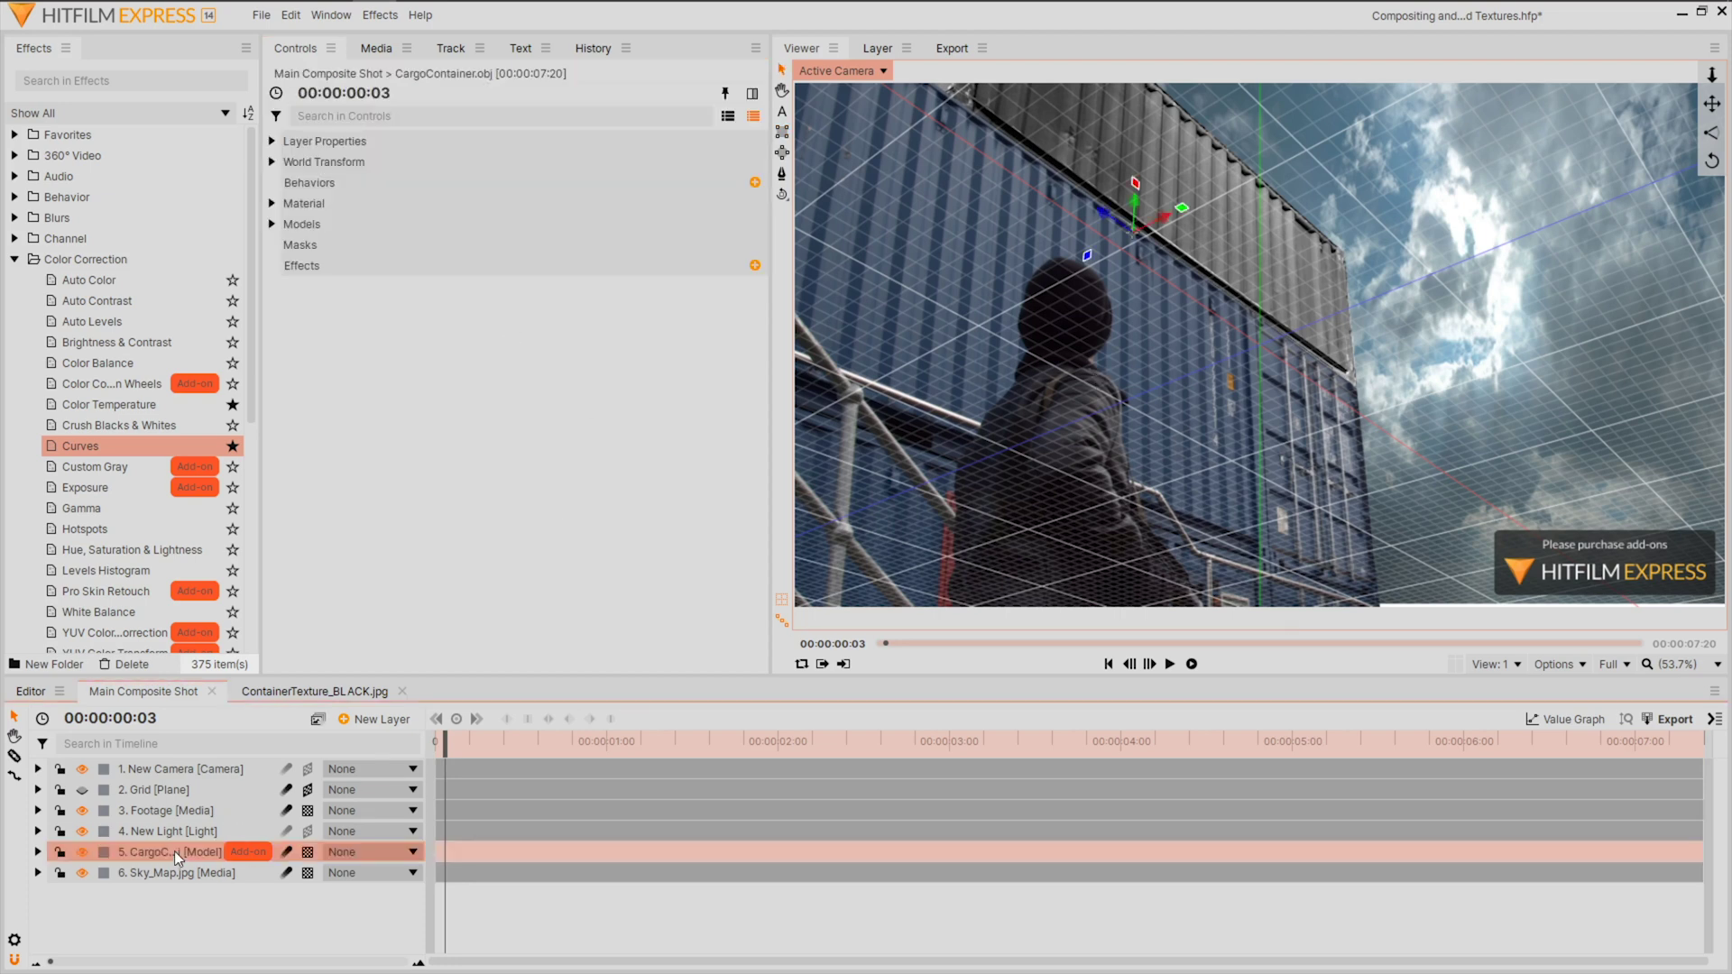
{"action": "left_click", "coordinate": [272, 225]}
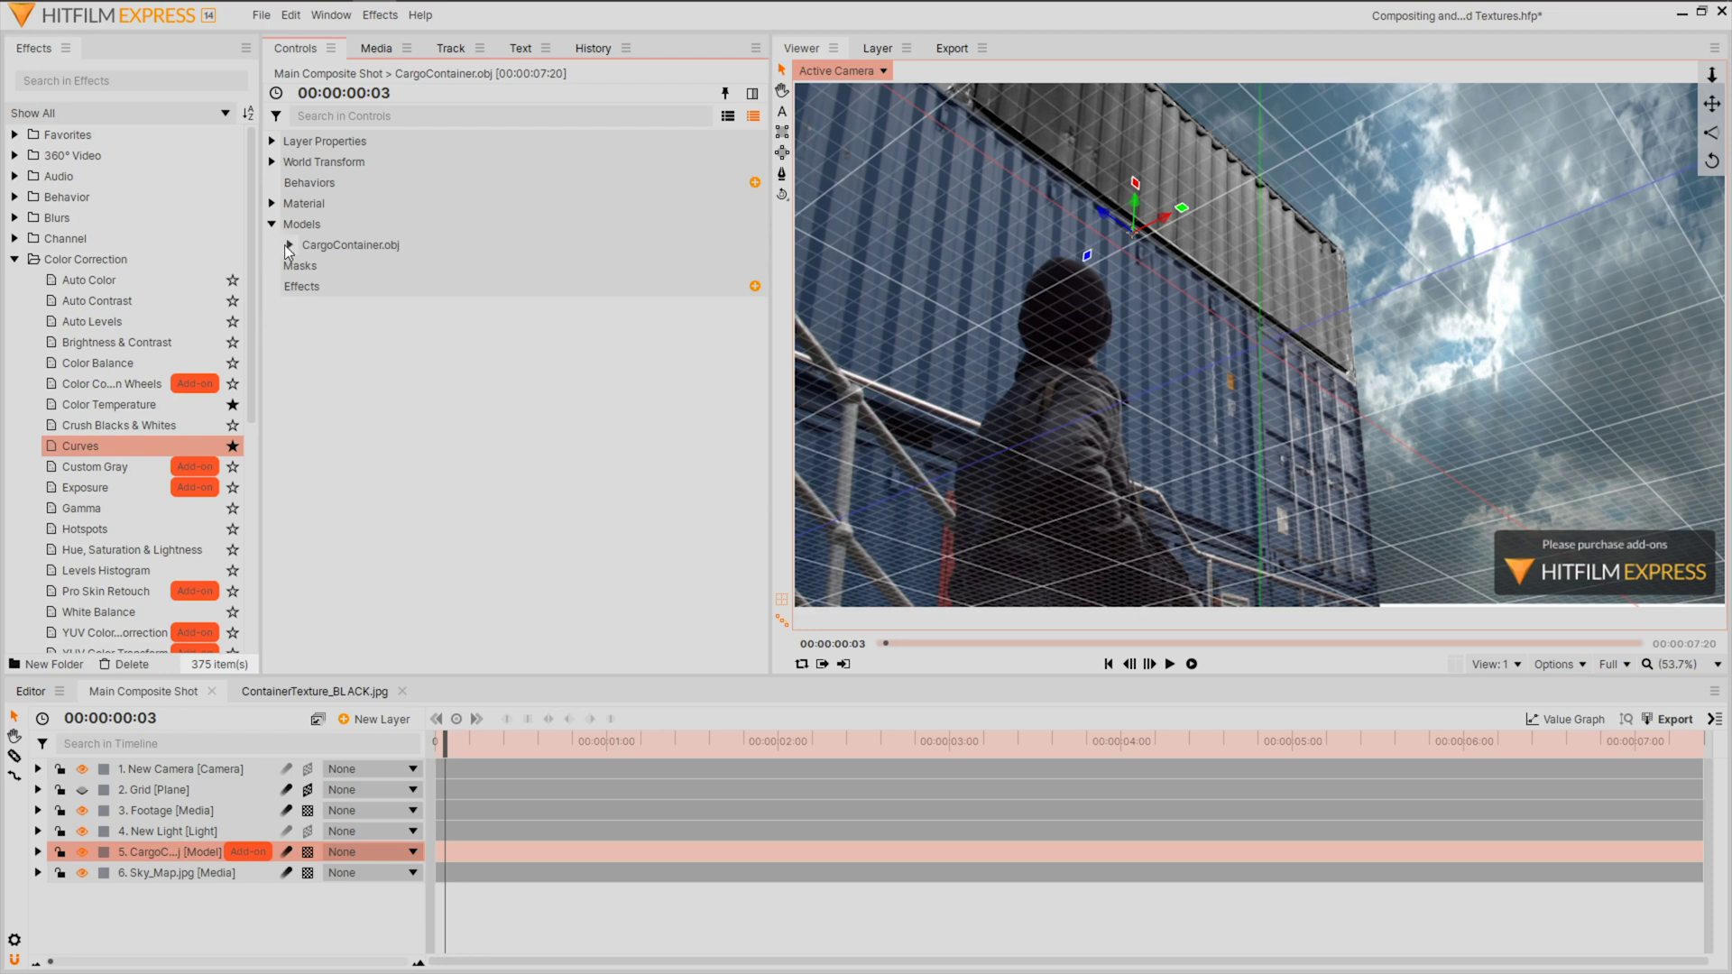
{"action": "left_click", "coordinate": [287, 245]}
{"action": "left_click", "coordinate": [307, 308]}
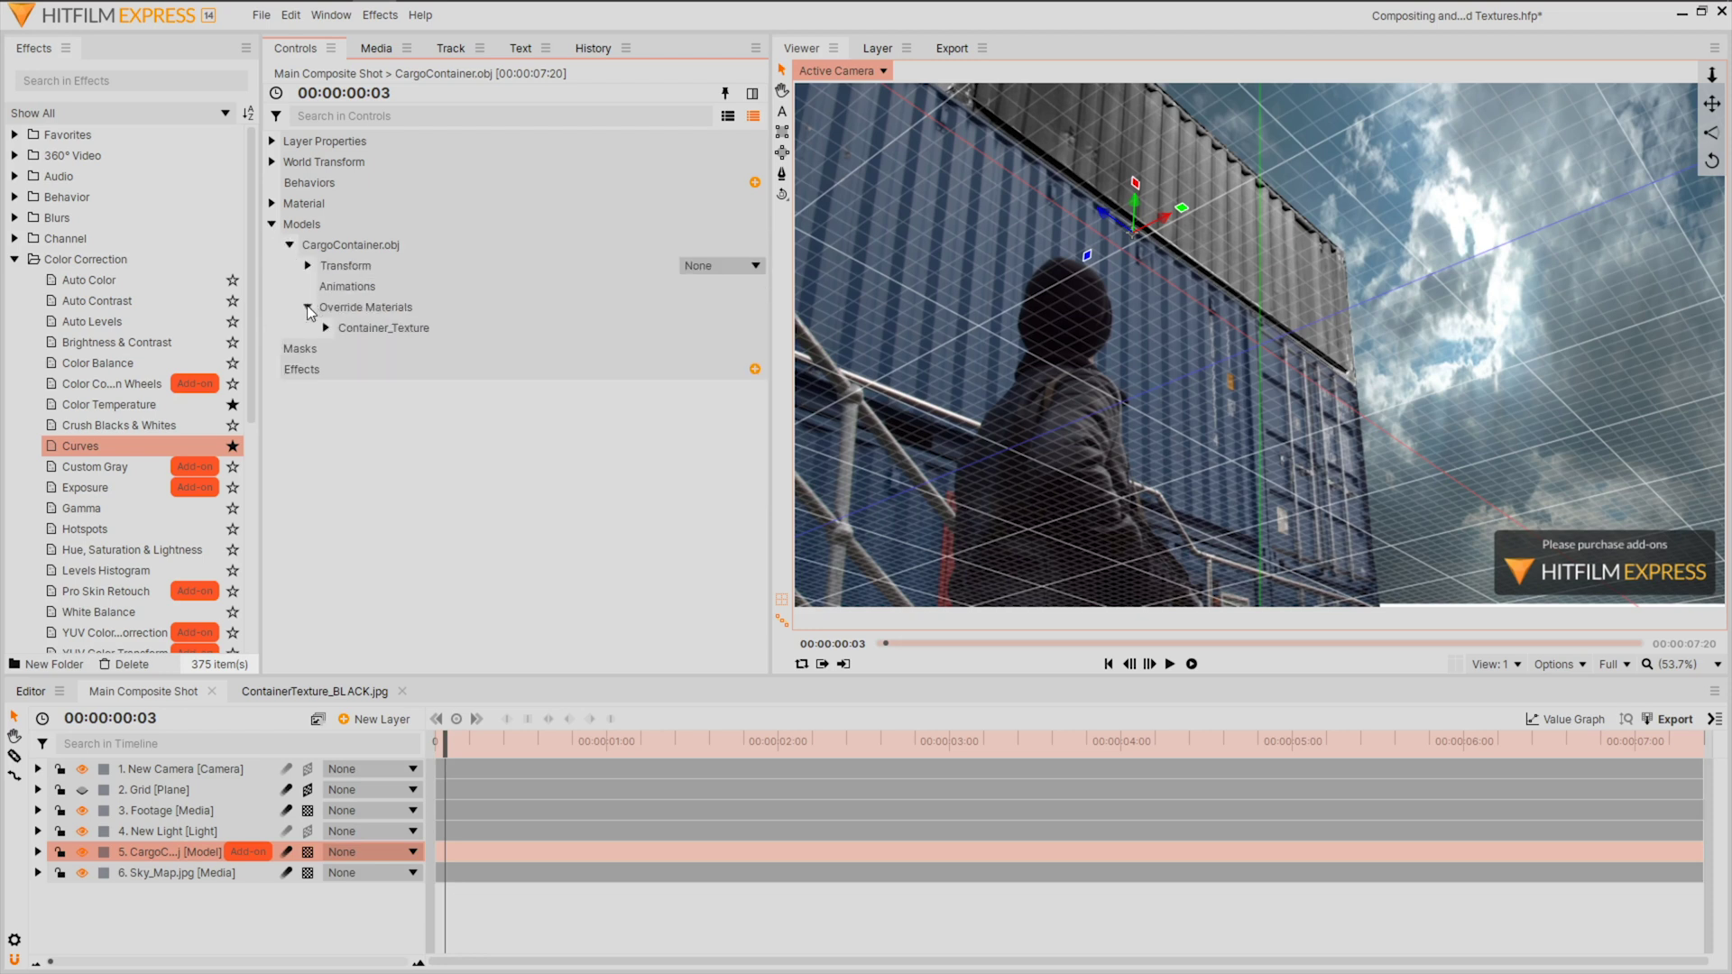
{"action": "left_click", "coordinate": [326, 329]}
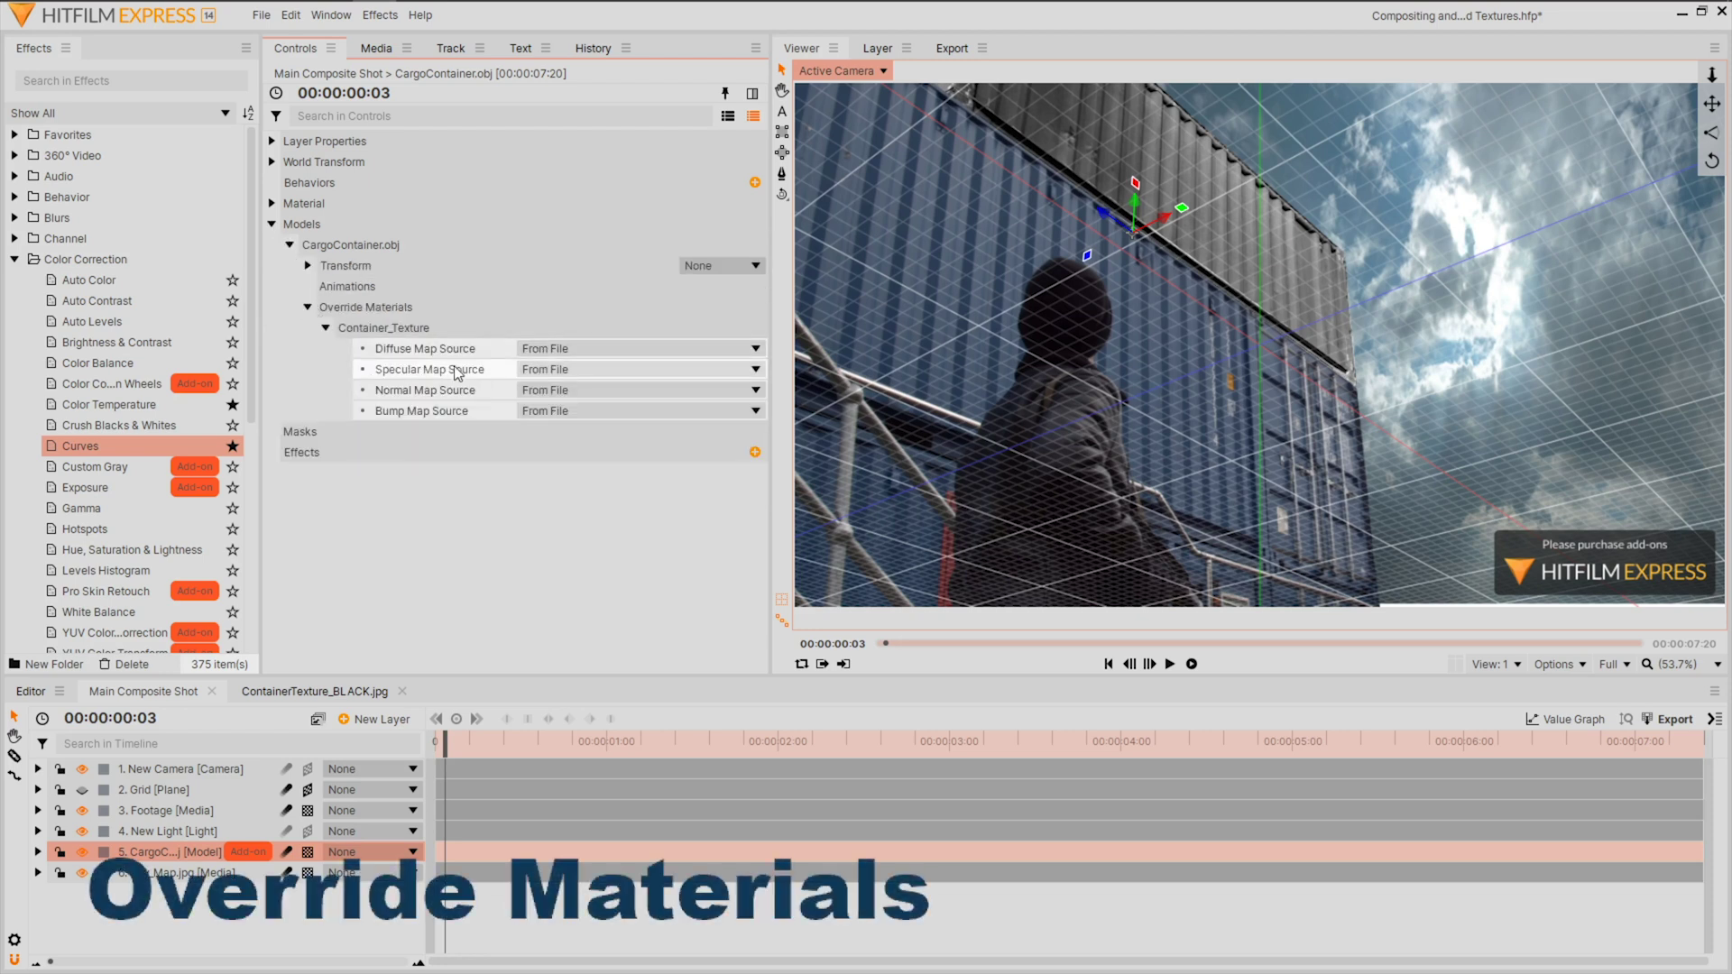
{"action": "left_click", "coordinate": [662, 348]}
{"action": "left_click", "coordinate": [666, 415]}
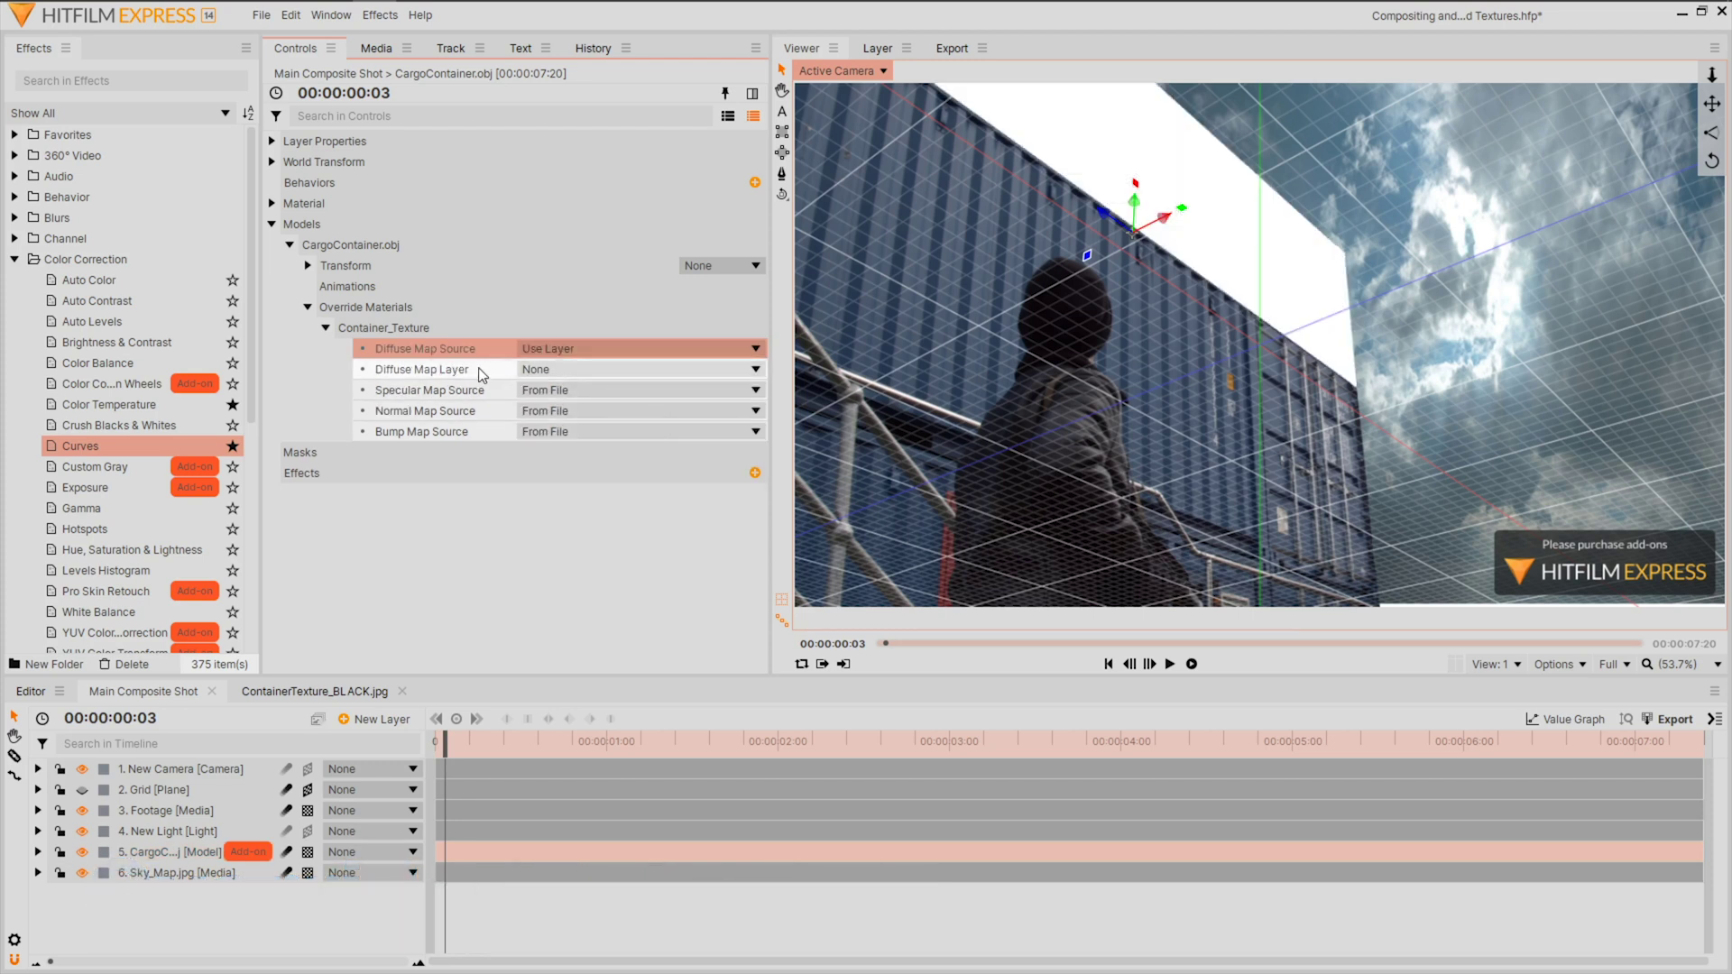
Add the ContainerTexture_BLACK.jpg composite as the diffuse map layer and dim the light to 45
{"action": "left_click", "coordinate": [371, 48]}
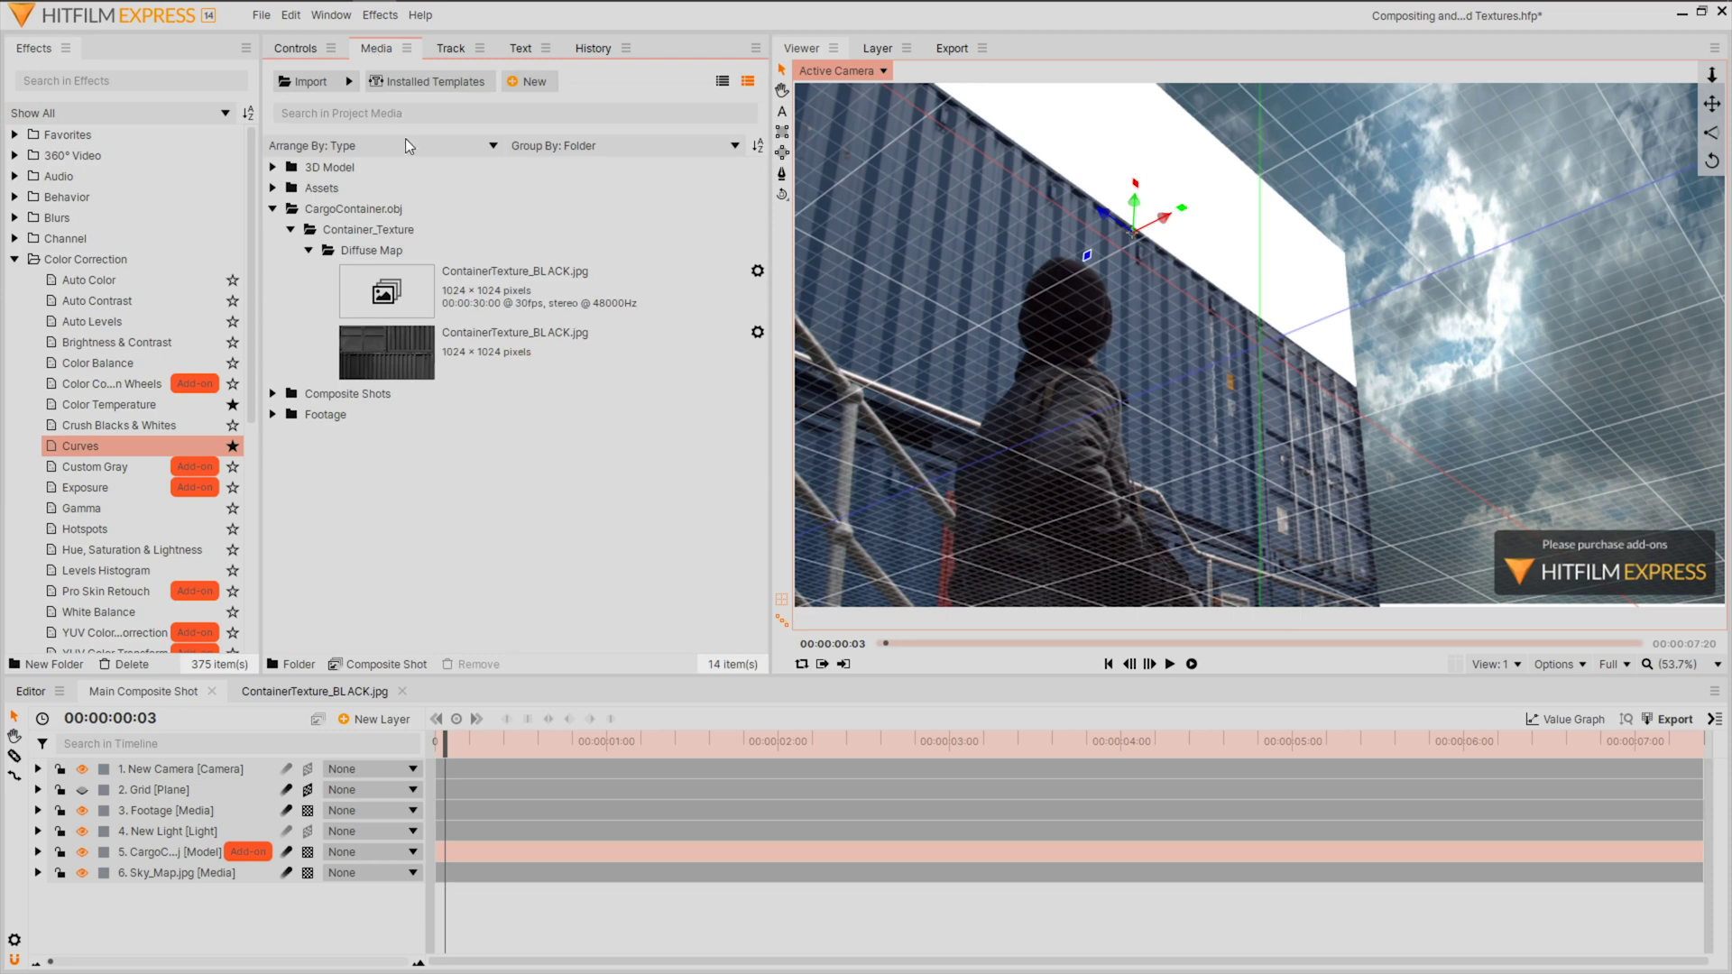
{"action": "left_click", "coordinate": [452, 306]}
{"action": "left_click_drag", "start_coordinate": [217, 753], "coordinate": [245, 894]}
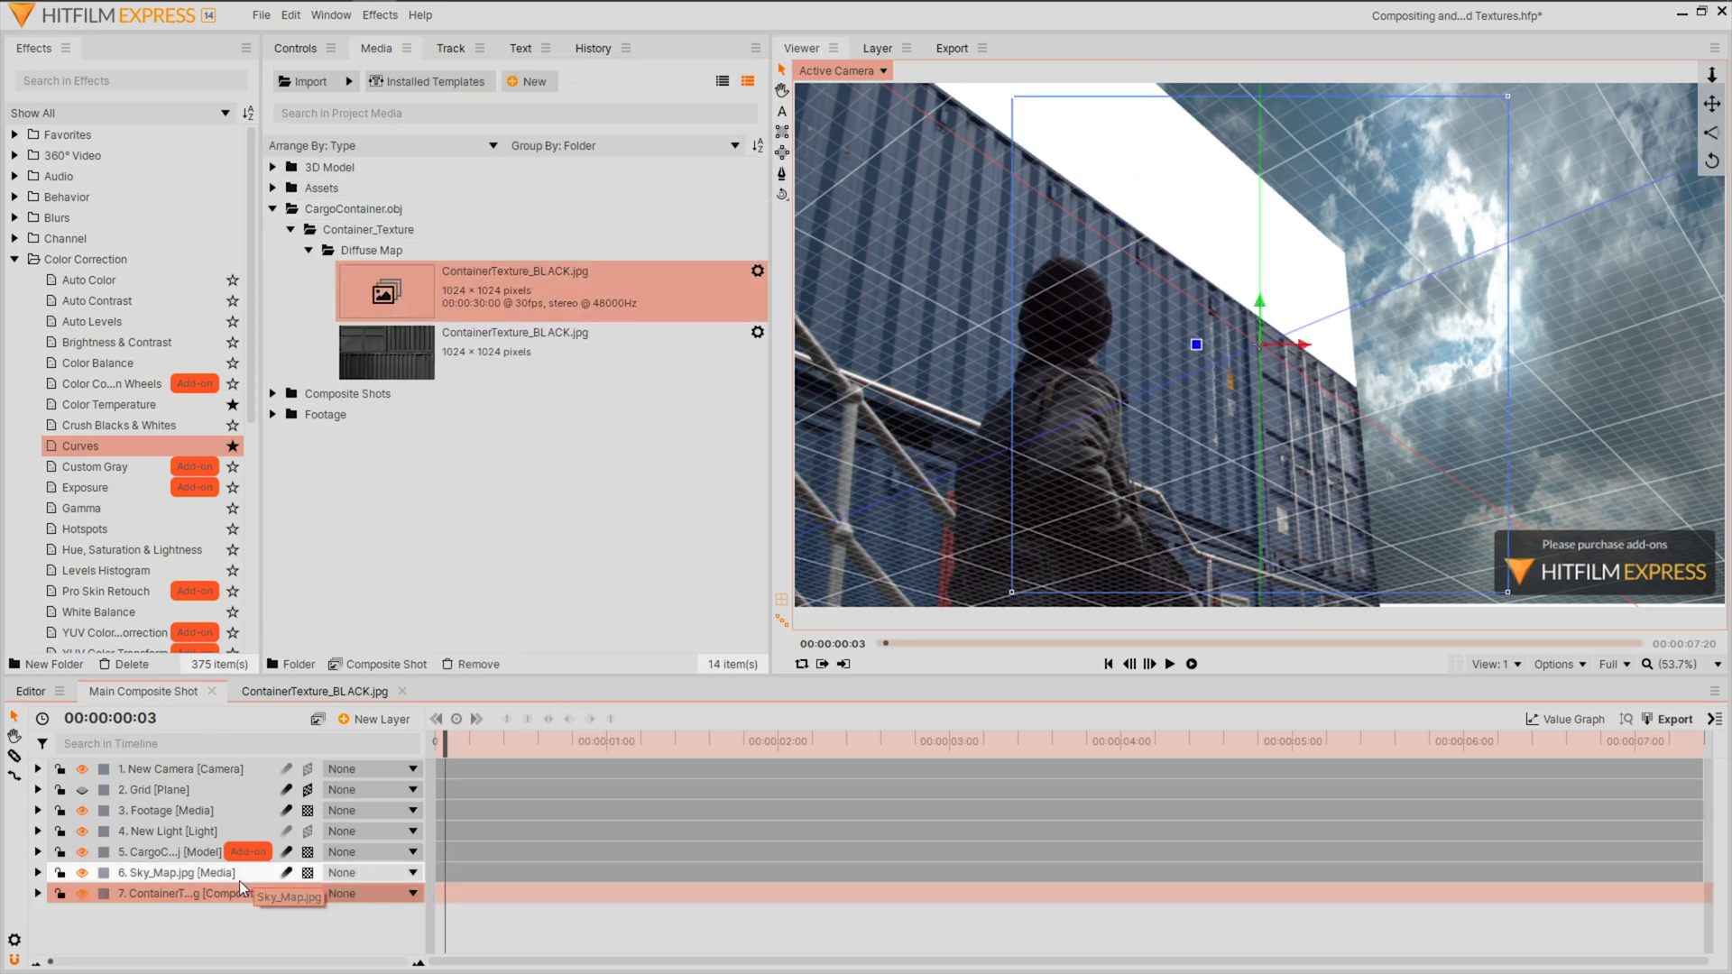
{"action": "left_click", "coordinate": [295, 49]}
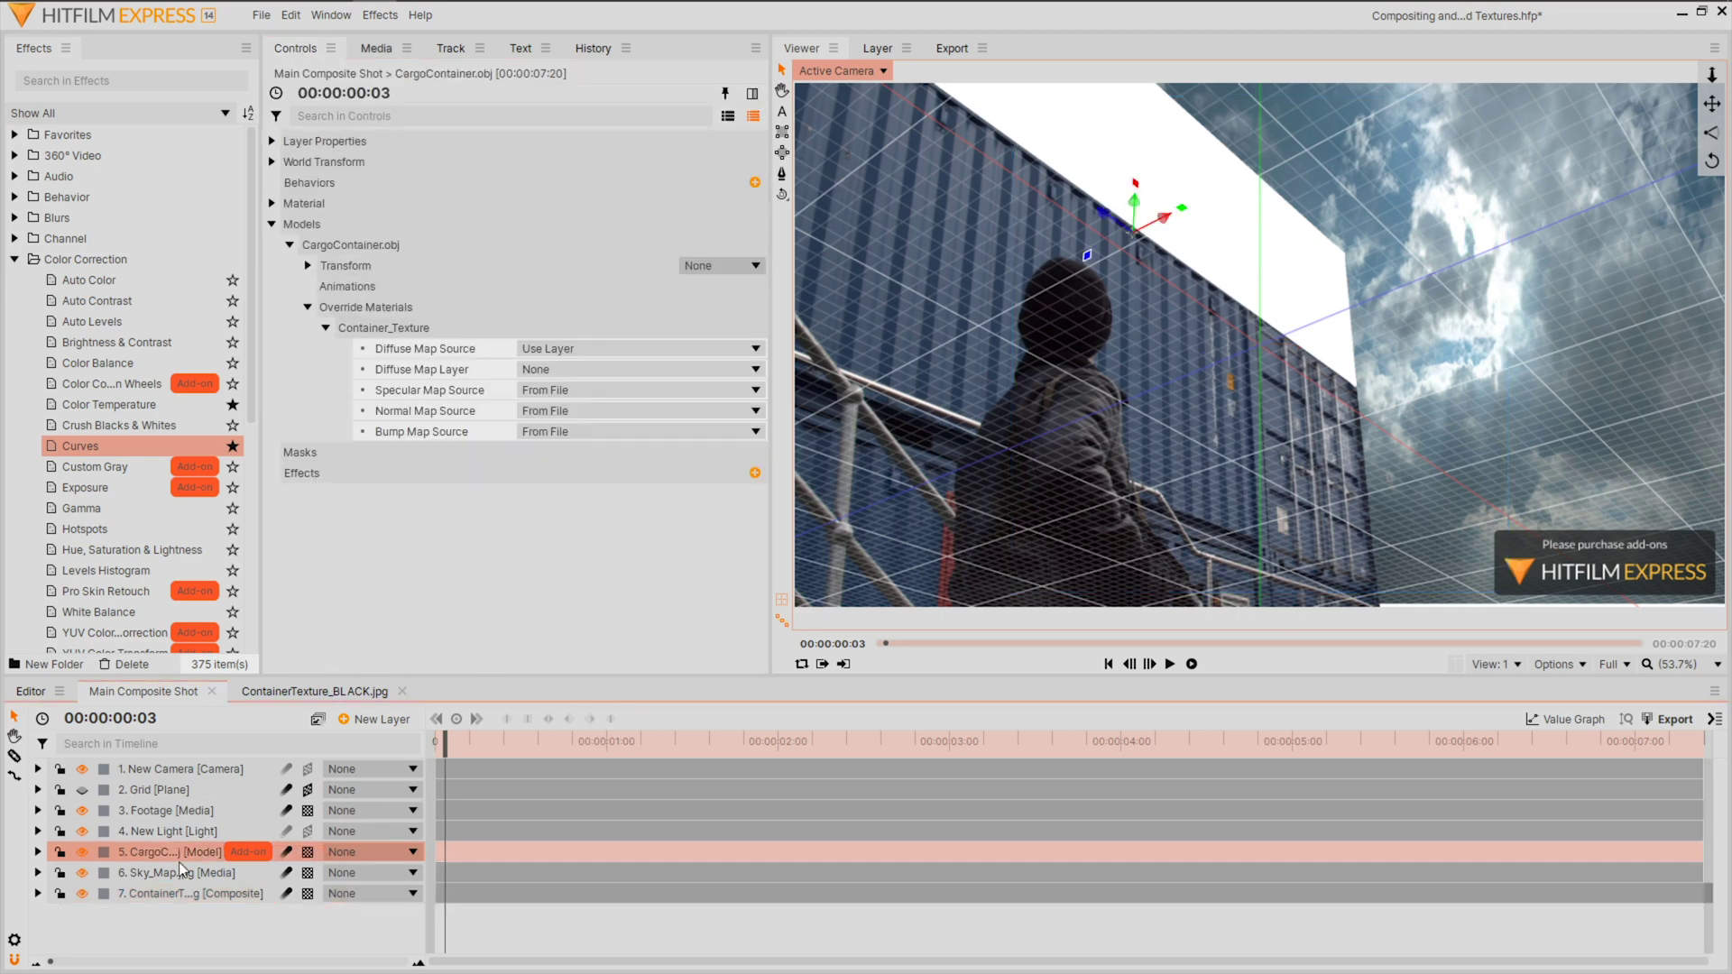
{"action": "left_click", "coordinate": [599, 372]}
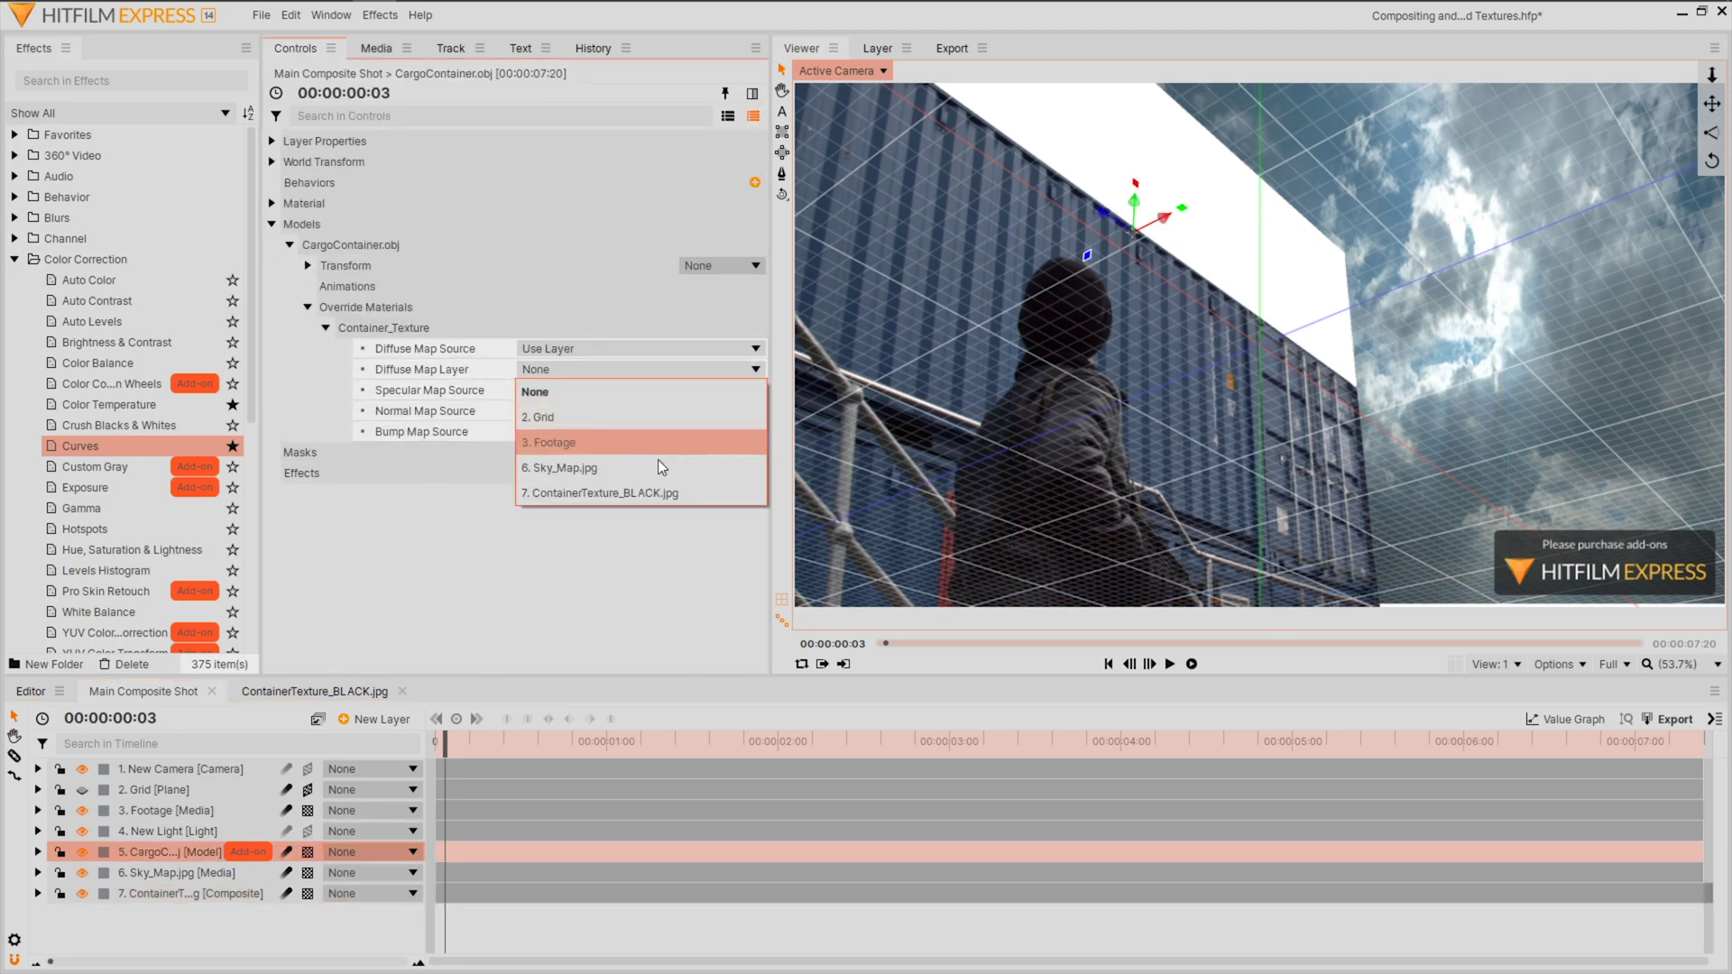
{"action": "left_click", "coordinate": [717, 492]}
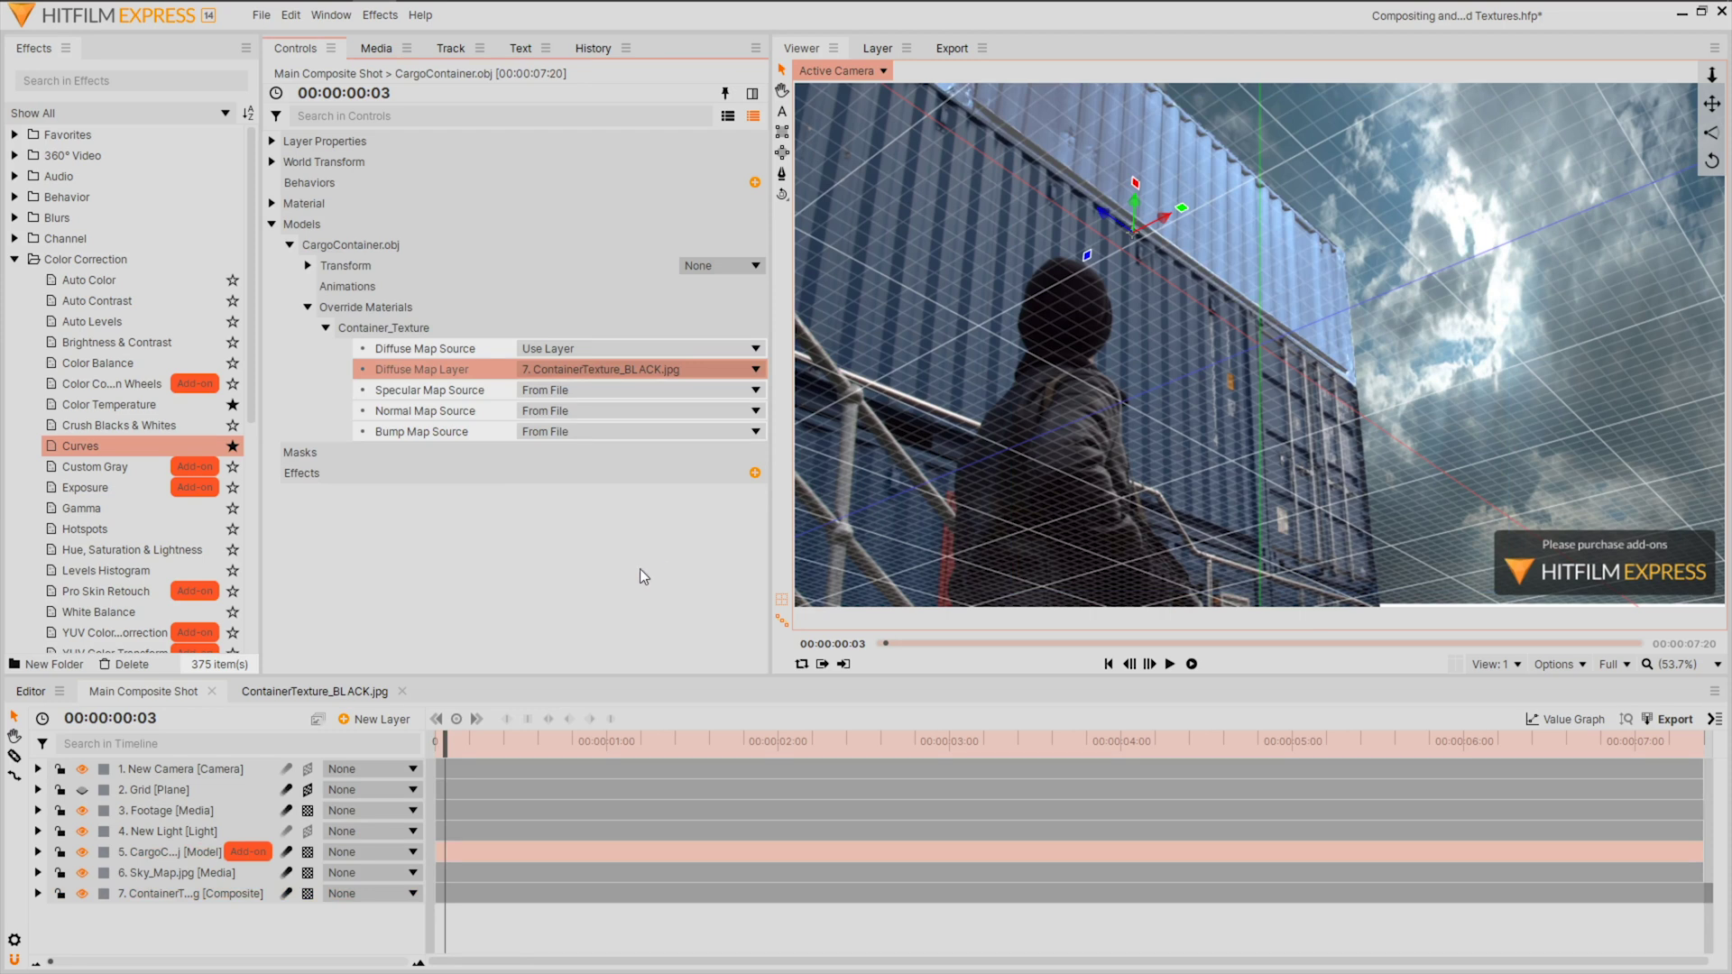
{"action": "left_click", "coordinate": [202, 838]}
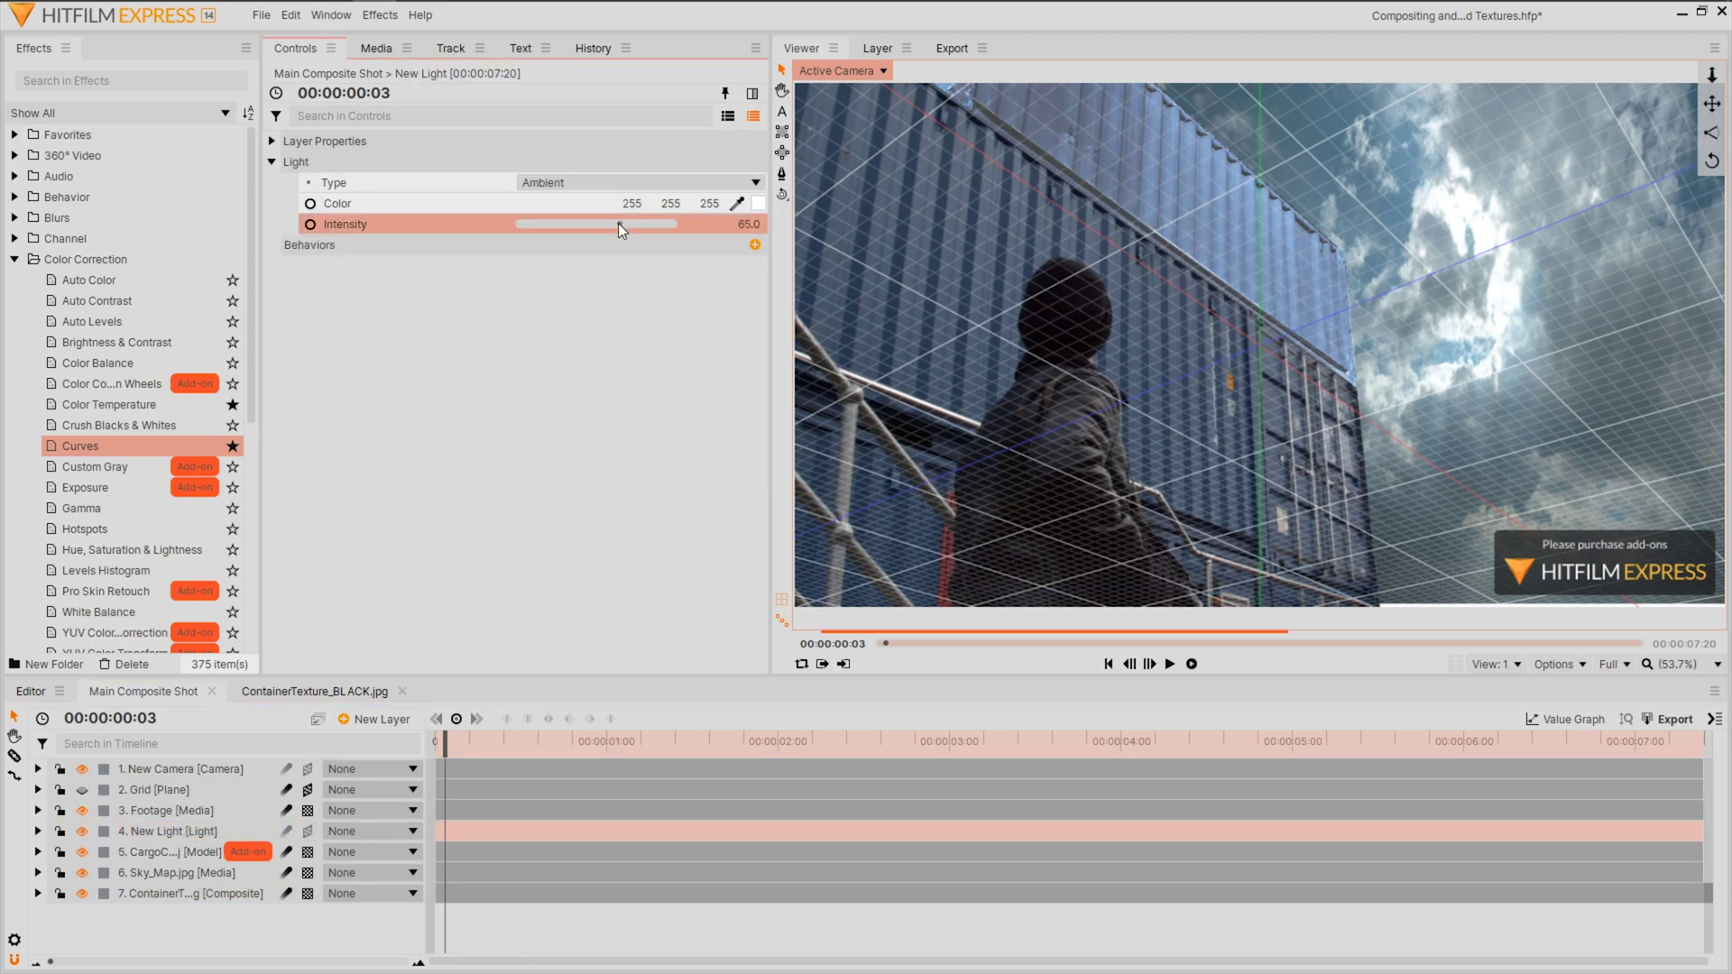
{"action": "left_click_drag", "start_coordinate": [619, 224], "coordinate": [587, 225]}
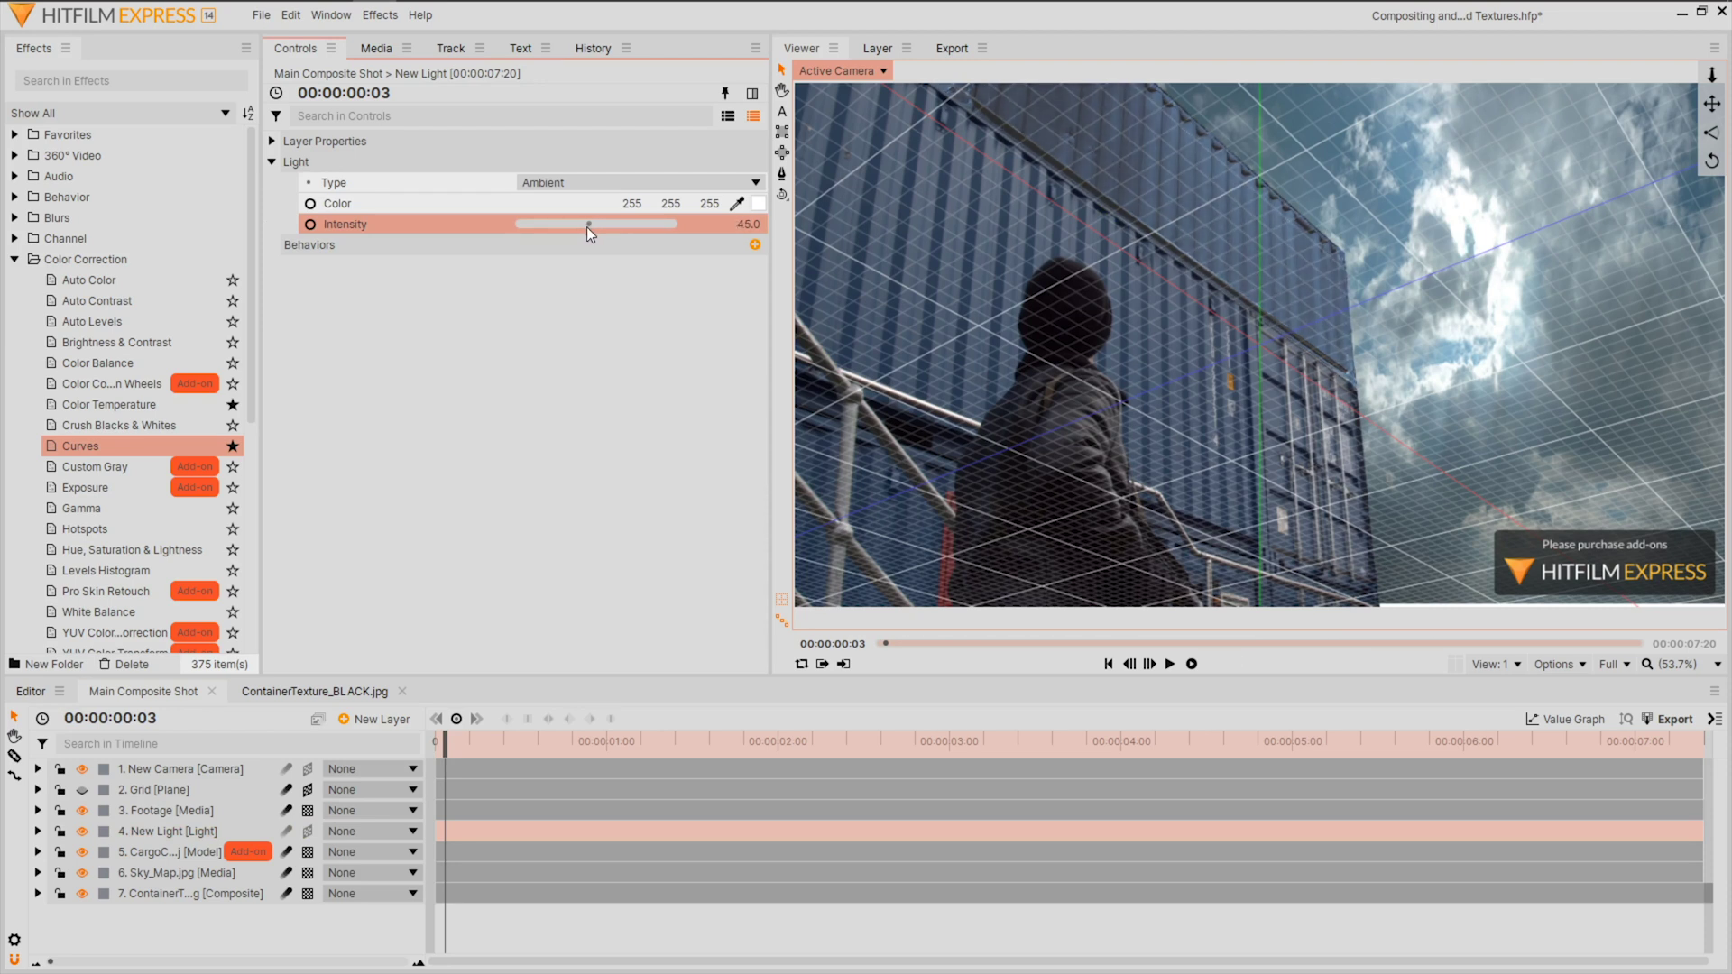
Duplicate the CargoContainer layer twice, moving the first copy down and to the right
{"action": "left_click", "coordinate": [171, 852]}
{"action": "key", "text": "ctrl+d"}
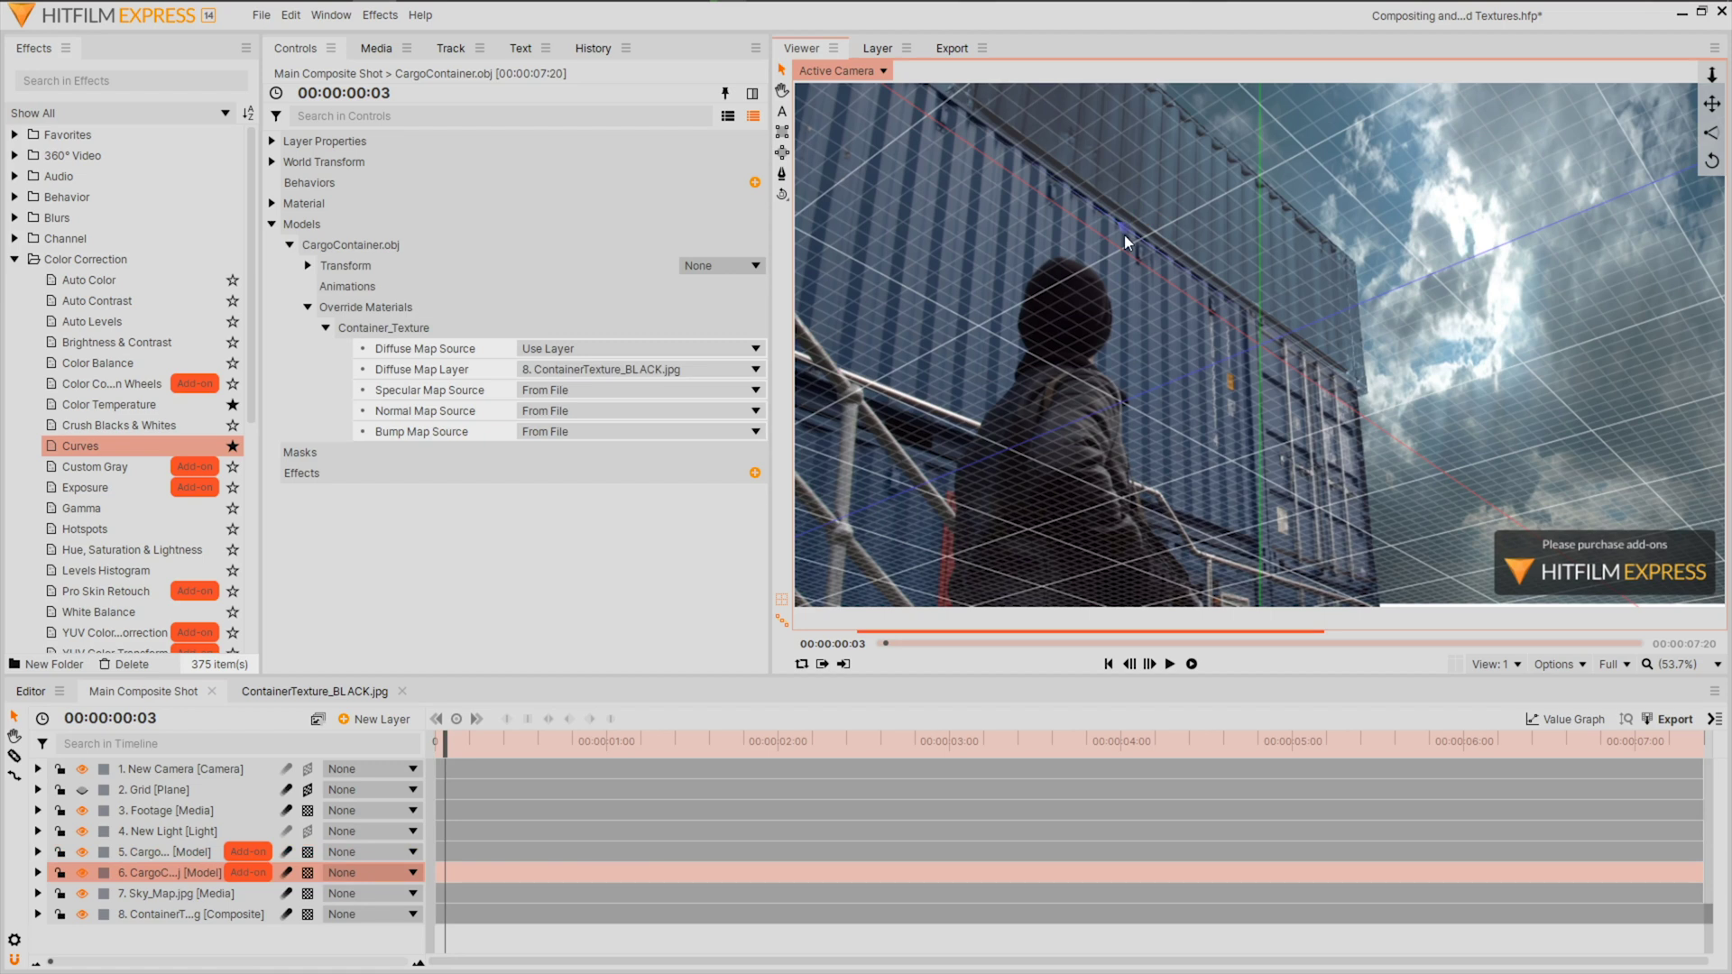
{"action": "left_click_drag", "start_coordinate": [1124, 235], "coordinate": [1449, 417]}
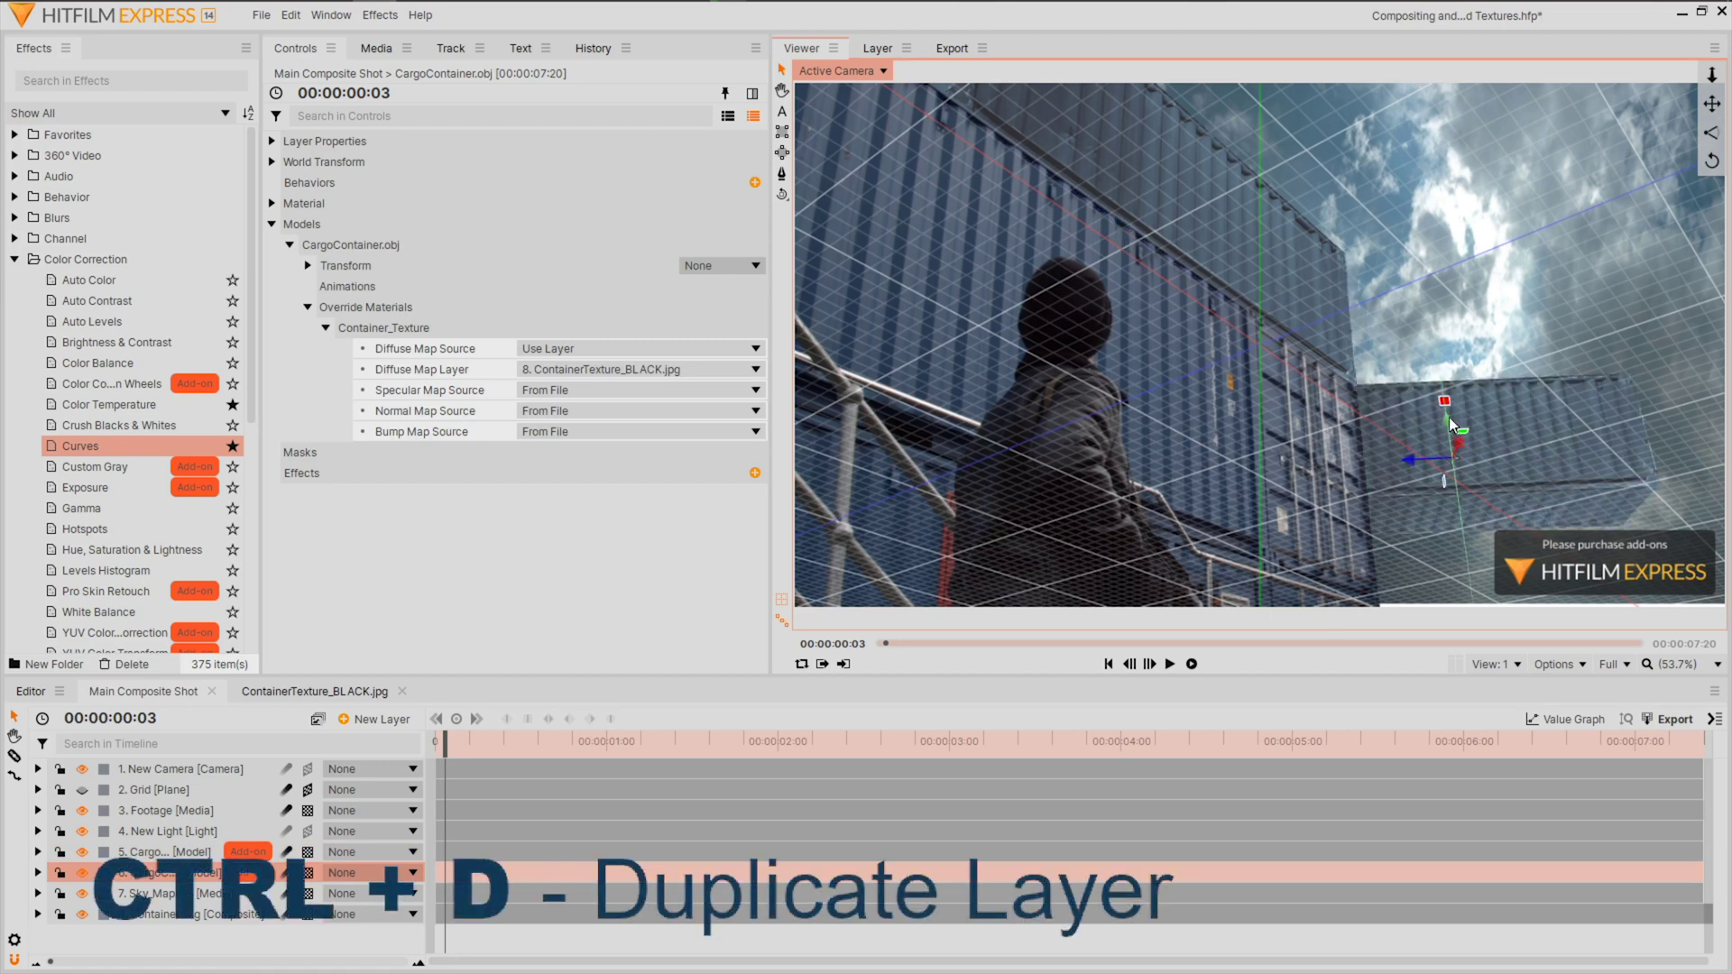
{"action": "key", "text": "ctrl+d"}
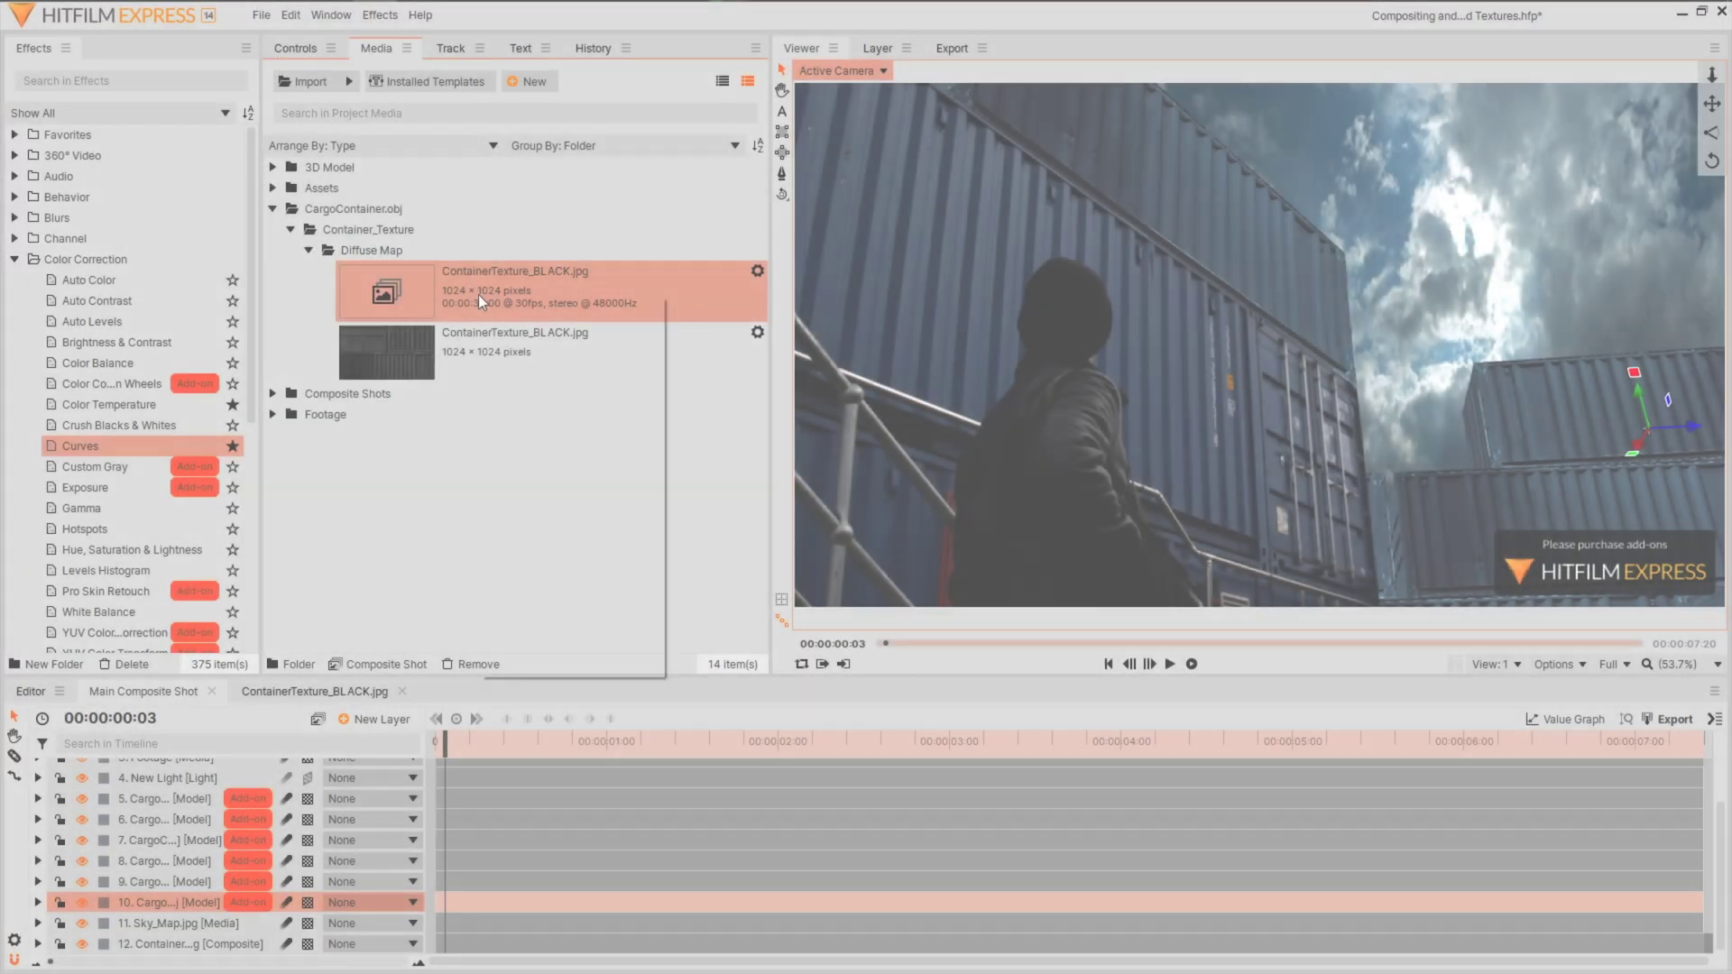
Duplicate the texture comp as ContainerTexture_COSTUM and shift its hue to 172.8° for reddish brown
{"action": "right_click", "coordinate": [478, 294]}
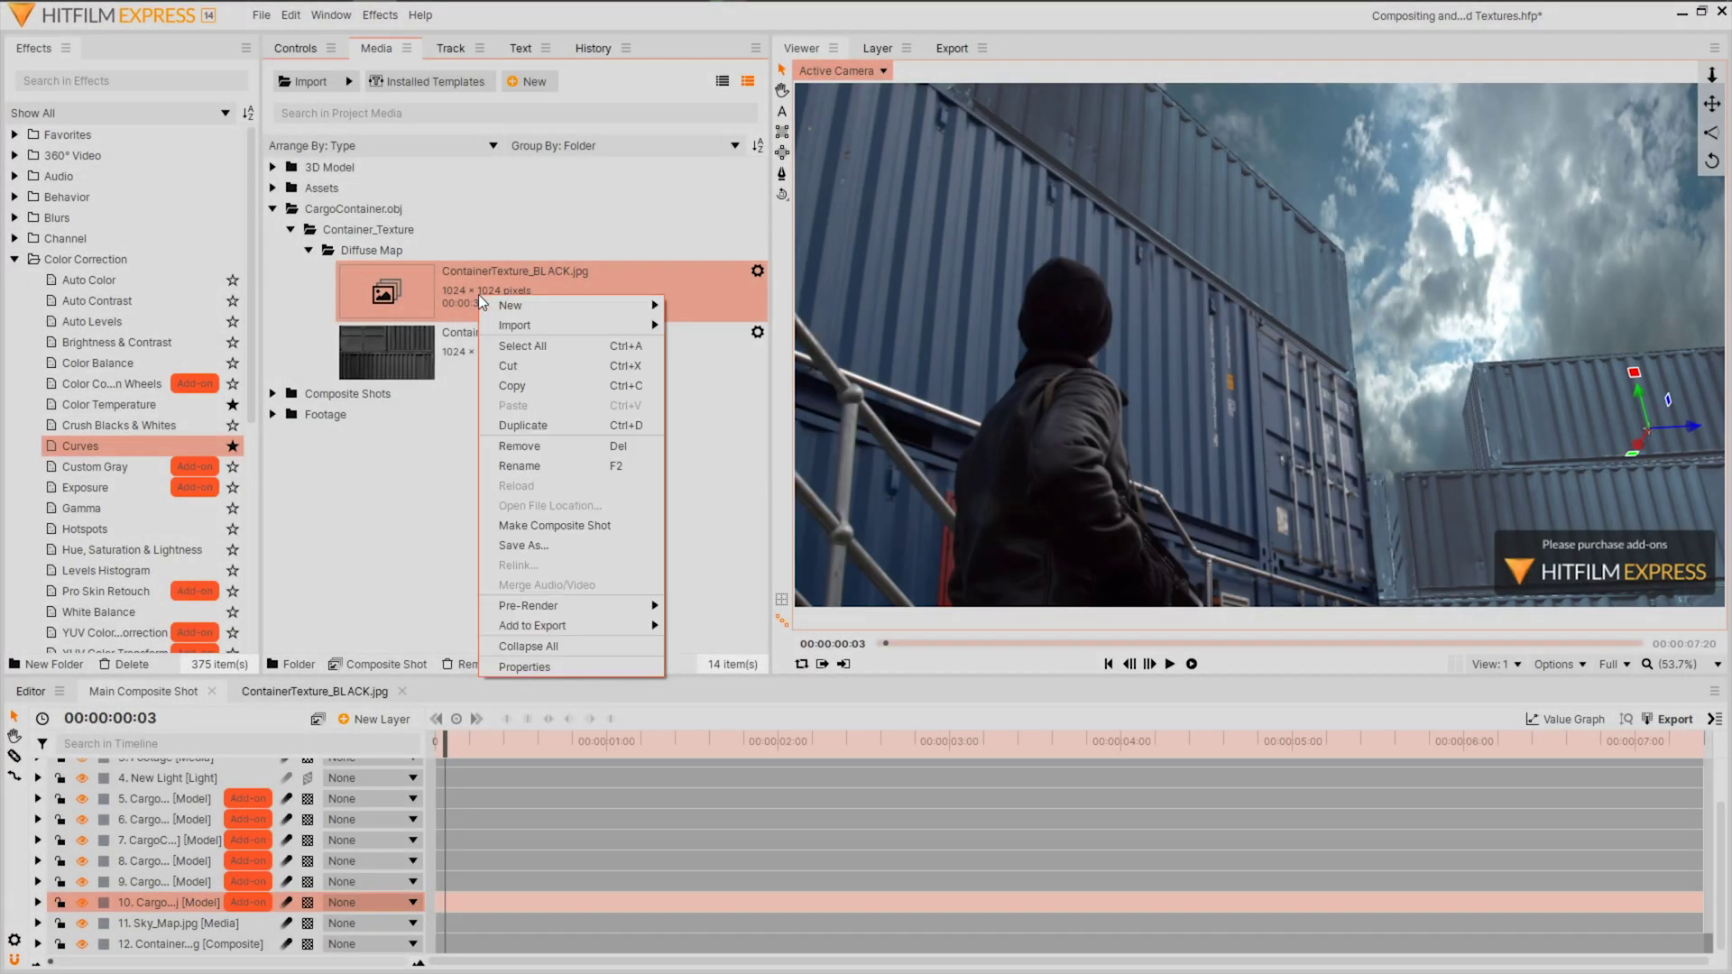
{"action": "left_click", "coordinate": [569, 425]}
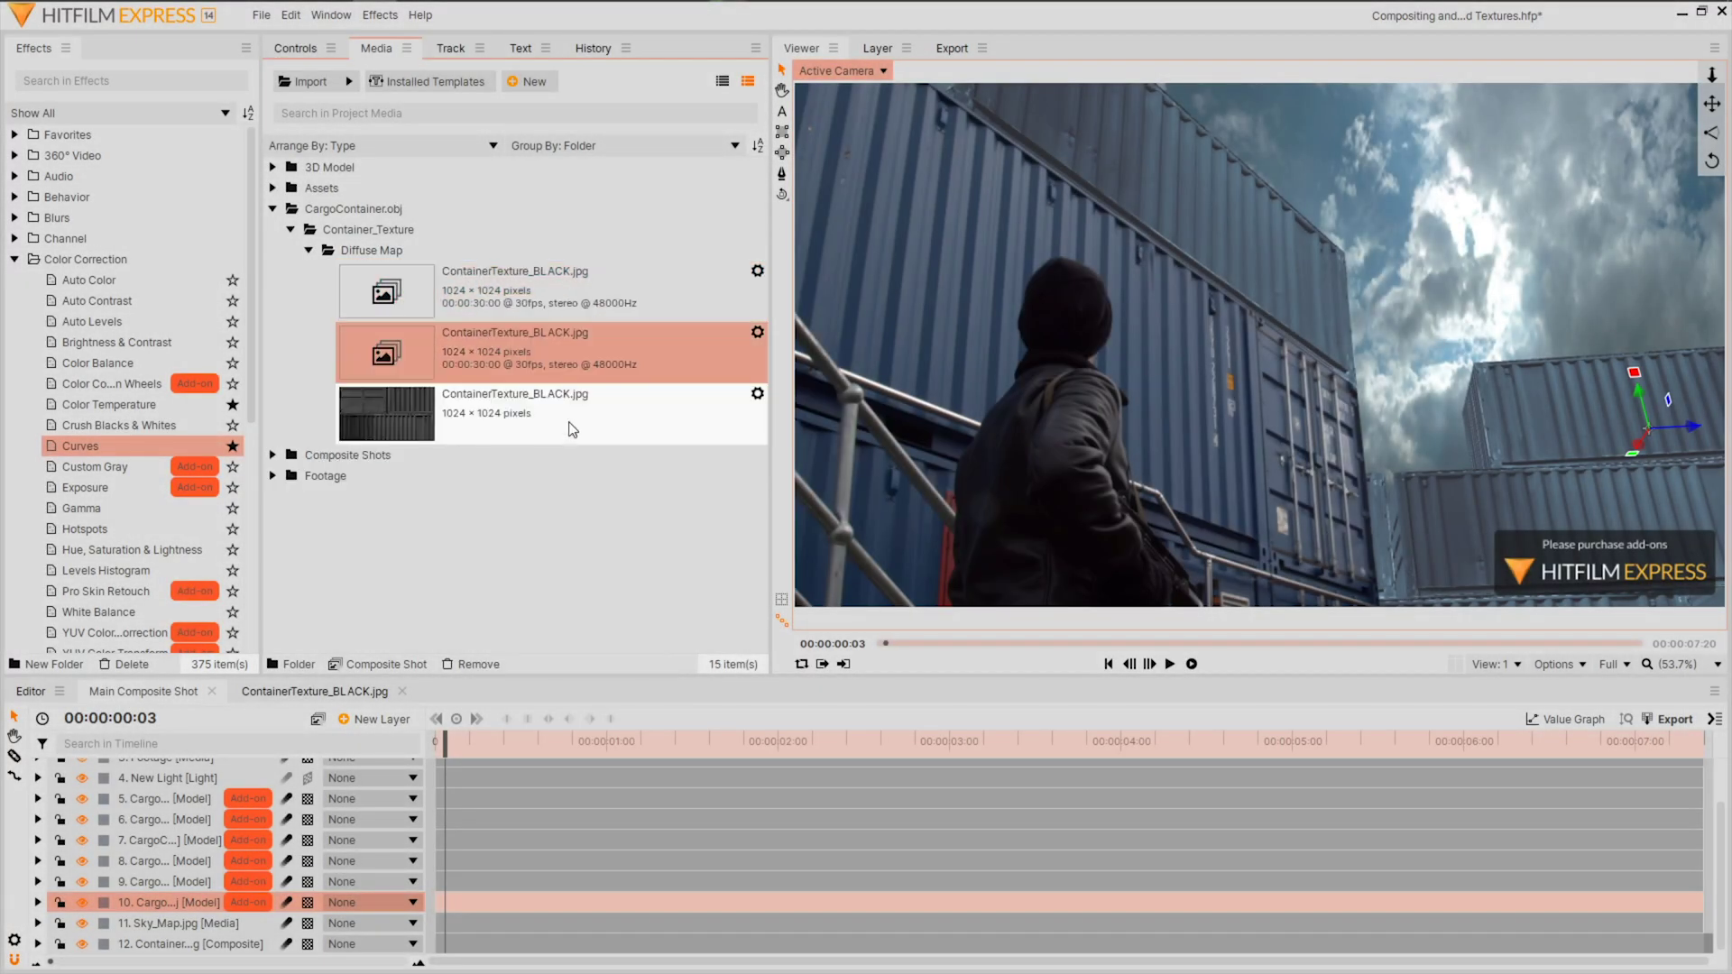
{"action": "key", "text": "F2"}
{"action": "left_click", "coordinate": [556, 334]}
{"action": "key", "text": "BackSpace"}
{"action": "key", "text": "BackSpace"}
{"action": "key", "text": "BackSpace"}
{"action": "key", "text": "BackSpace"}
{"action": "key", "text": "BackSpace"}
{"action": "type", "text": "_C"}
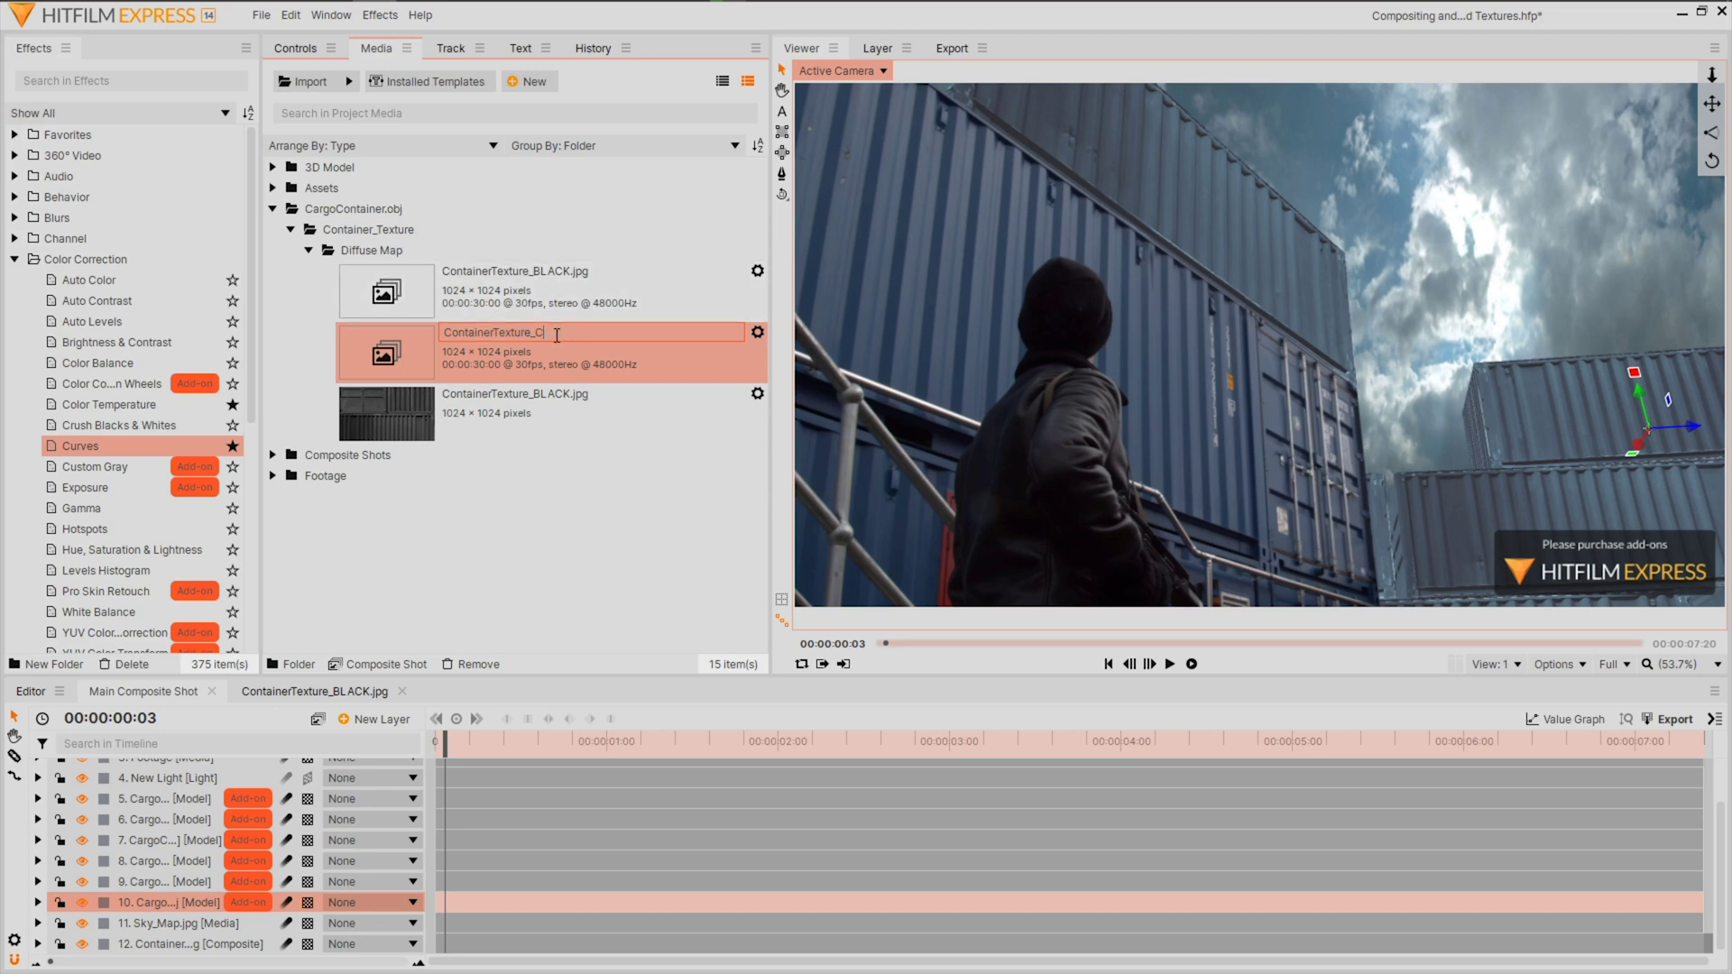
{"action": "type", "text": "OSTUM"}
{"action": "key", "text": "Return"}
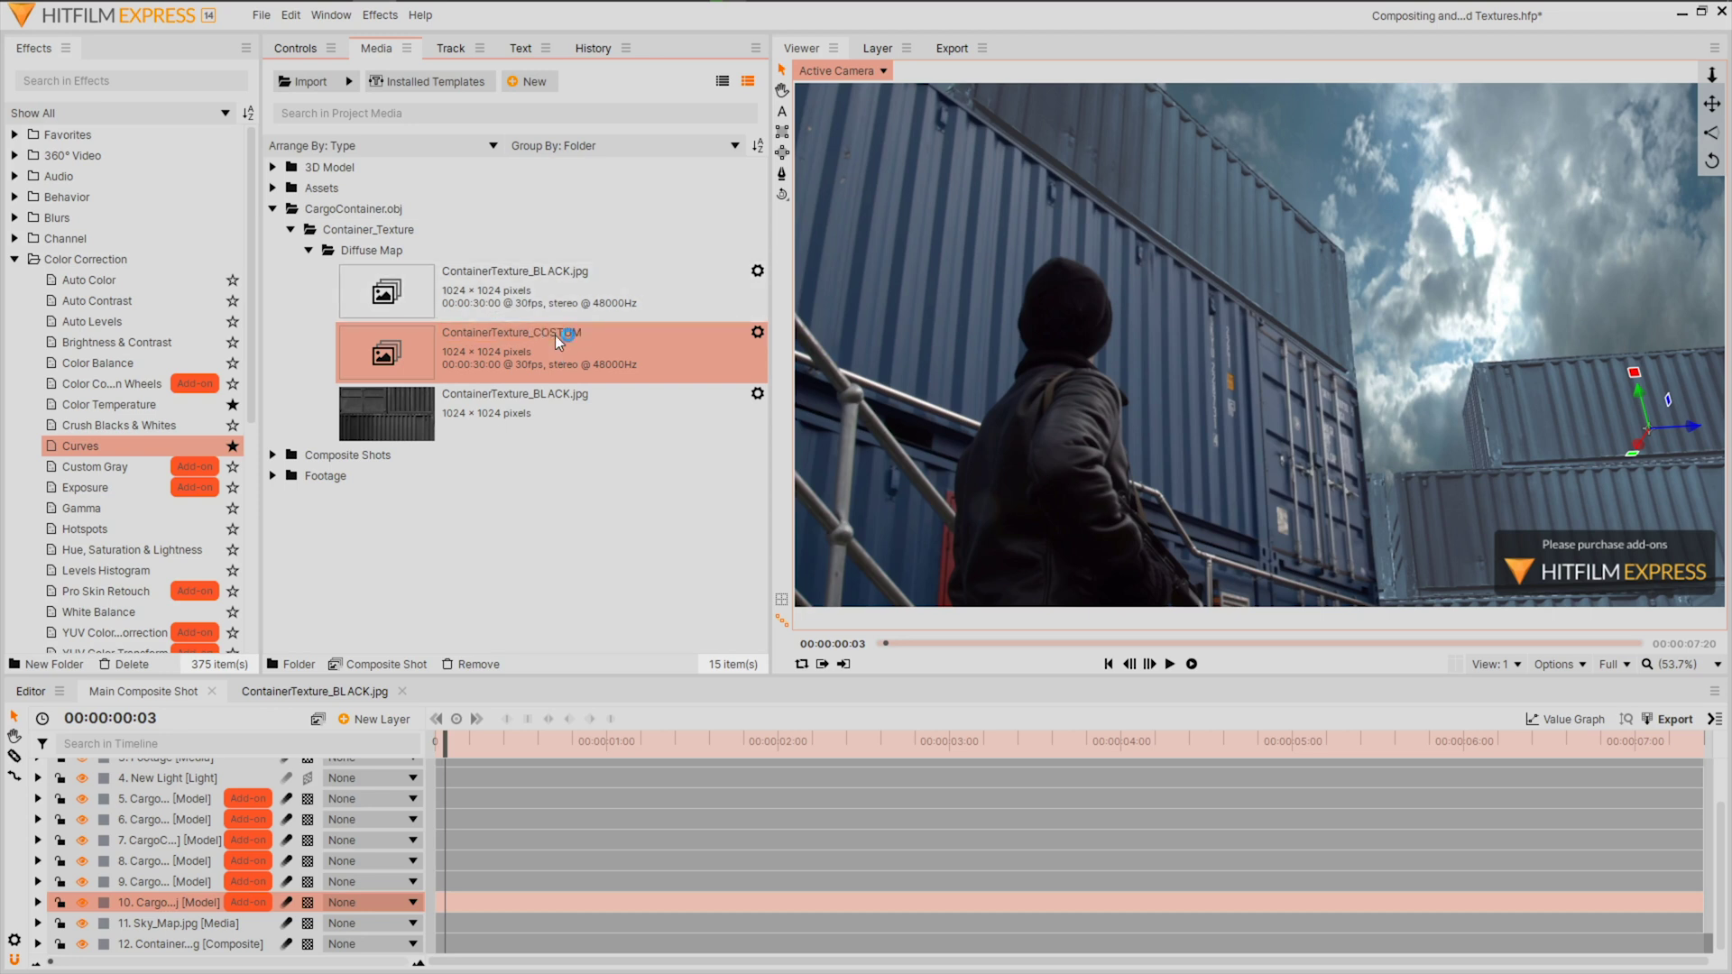
{"action": "double_click", "coordinate": [555, 334]}
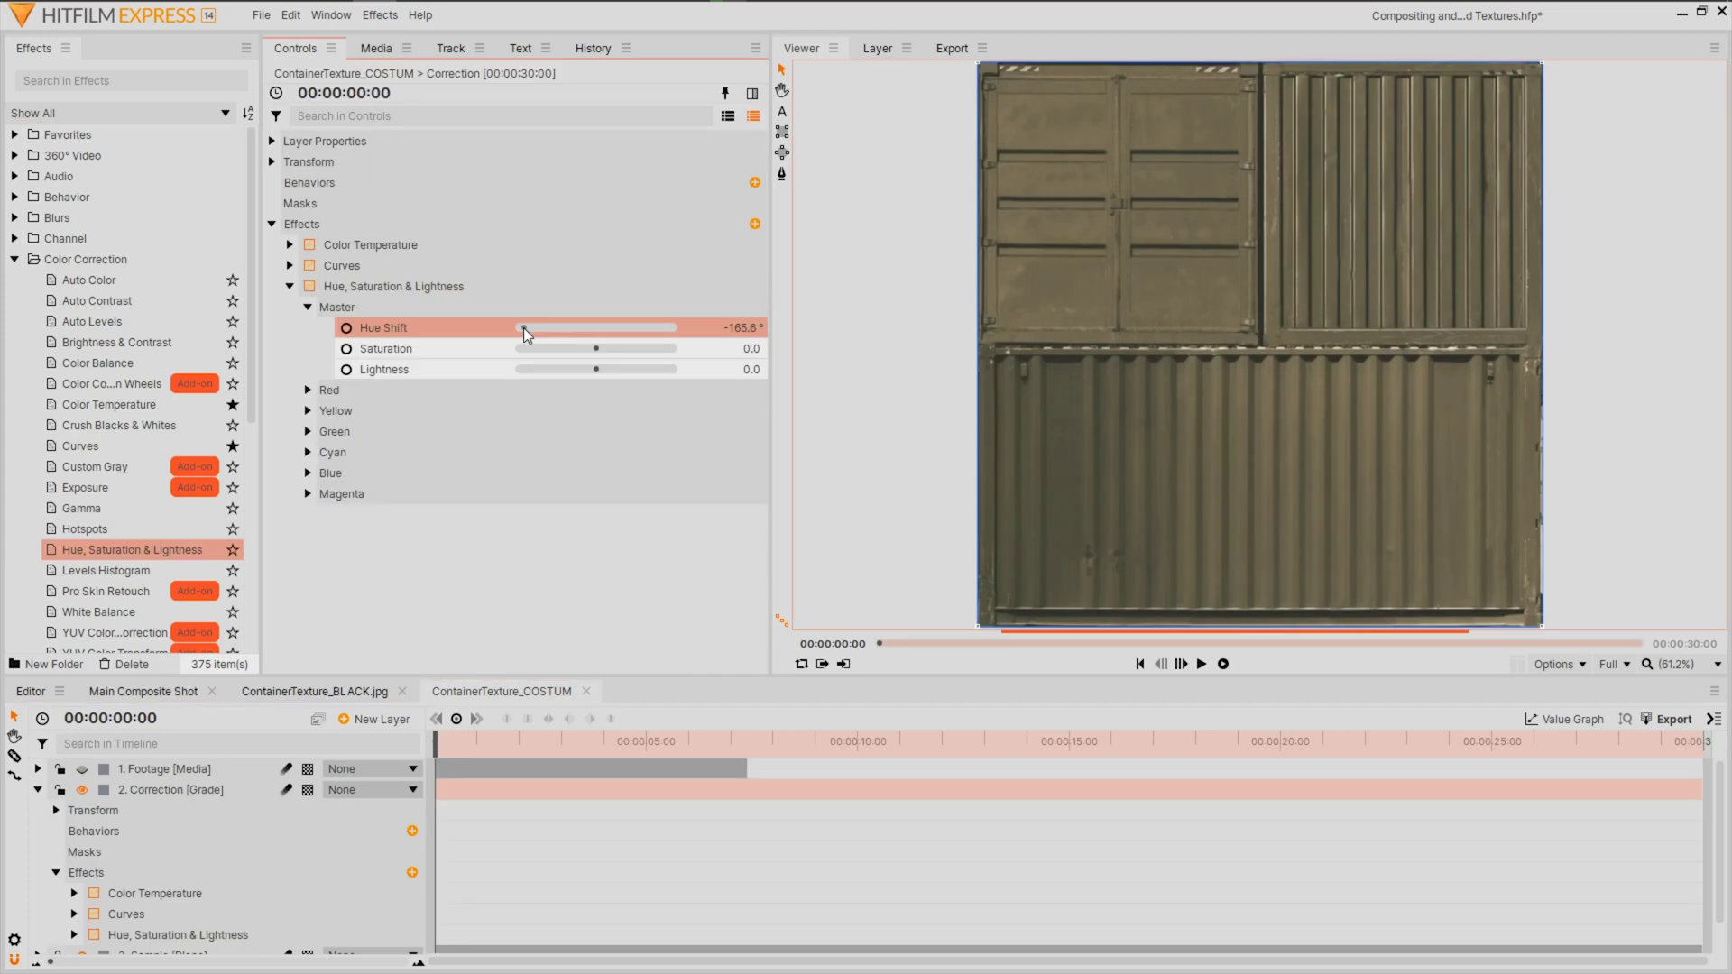
{"action": "left_click_drag", "start_coordinate": [523, 327], "coordinate": [671, 333]}
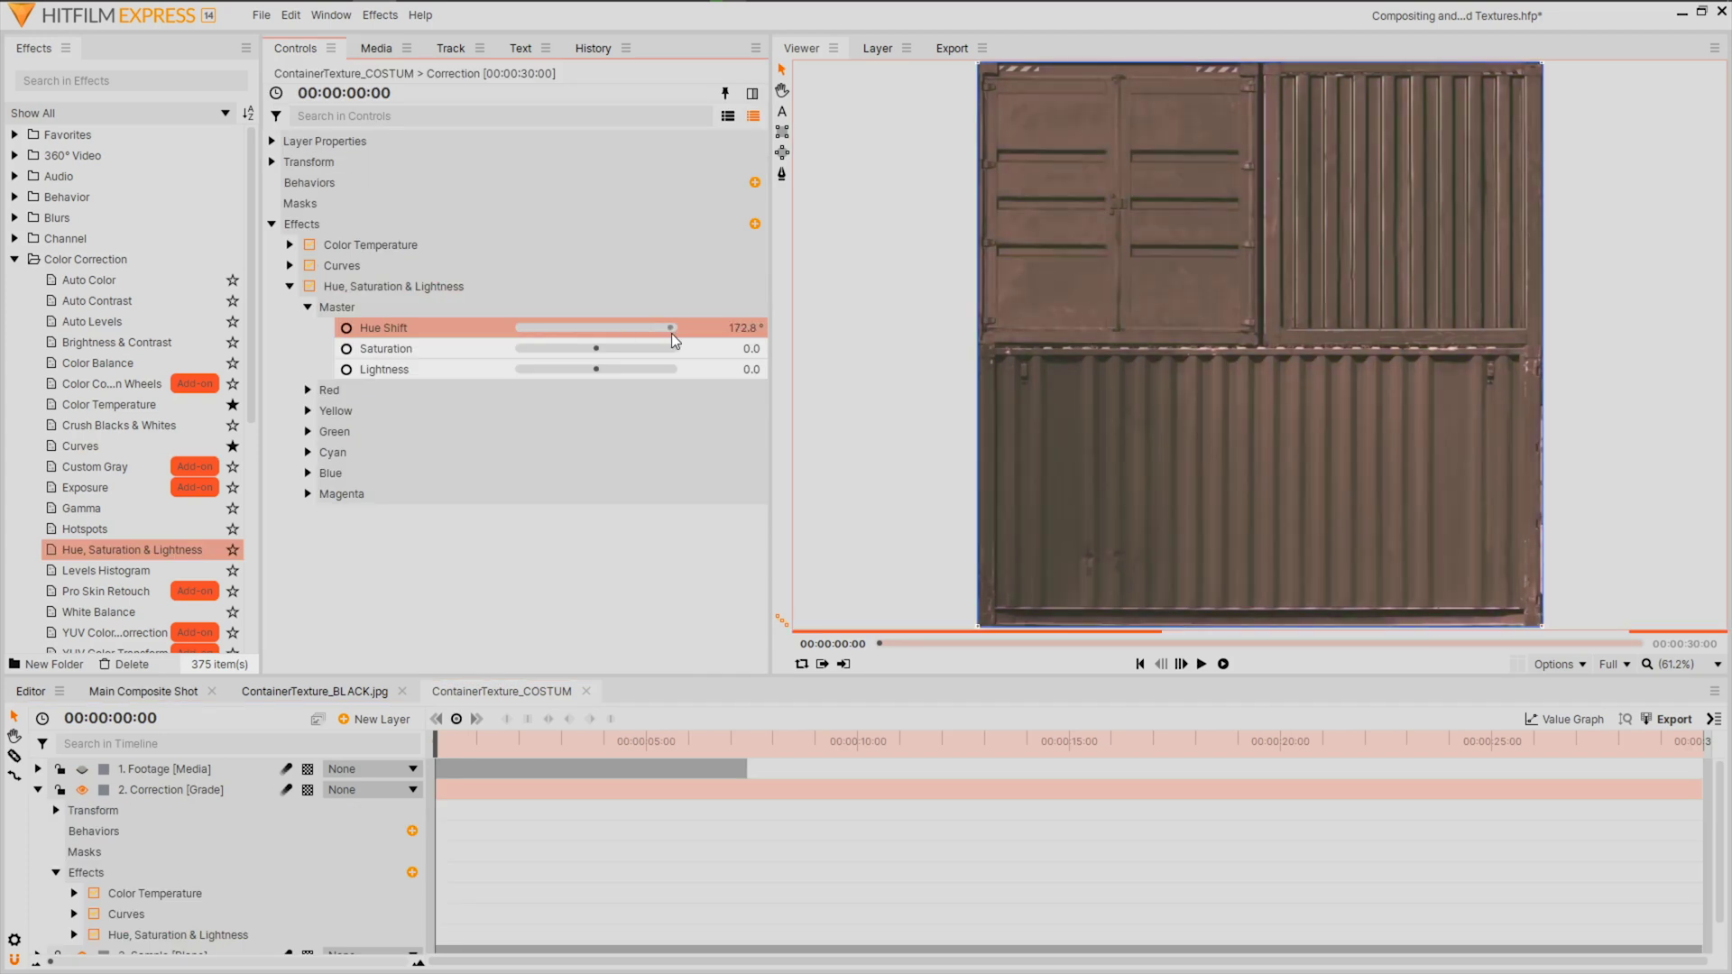